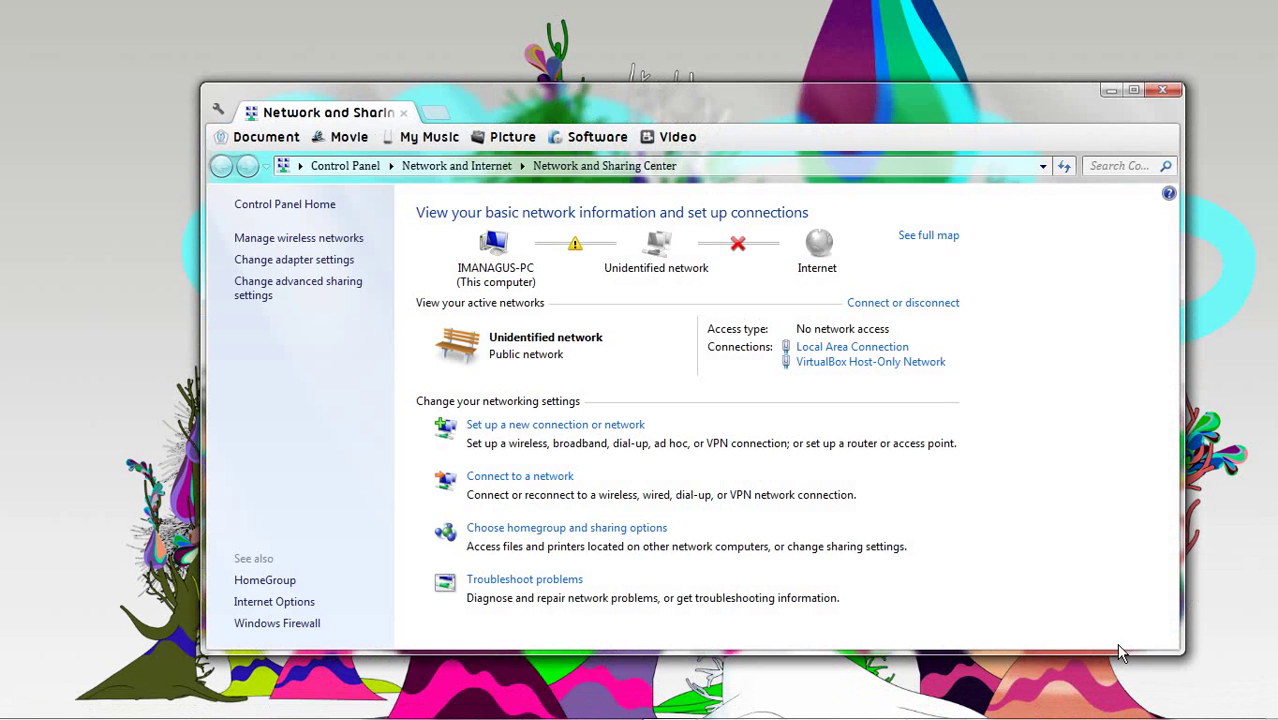
# Step: Disable the VirtualBox Host-Only Network adapter in Network Connections
pyautogui.click(306, 259)
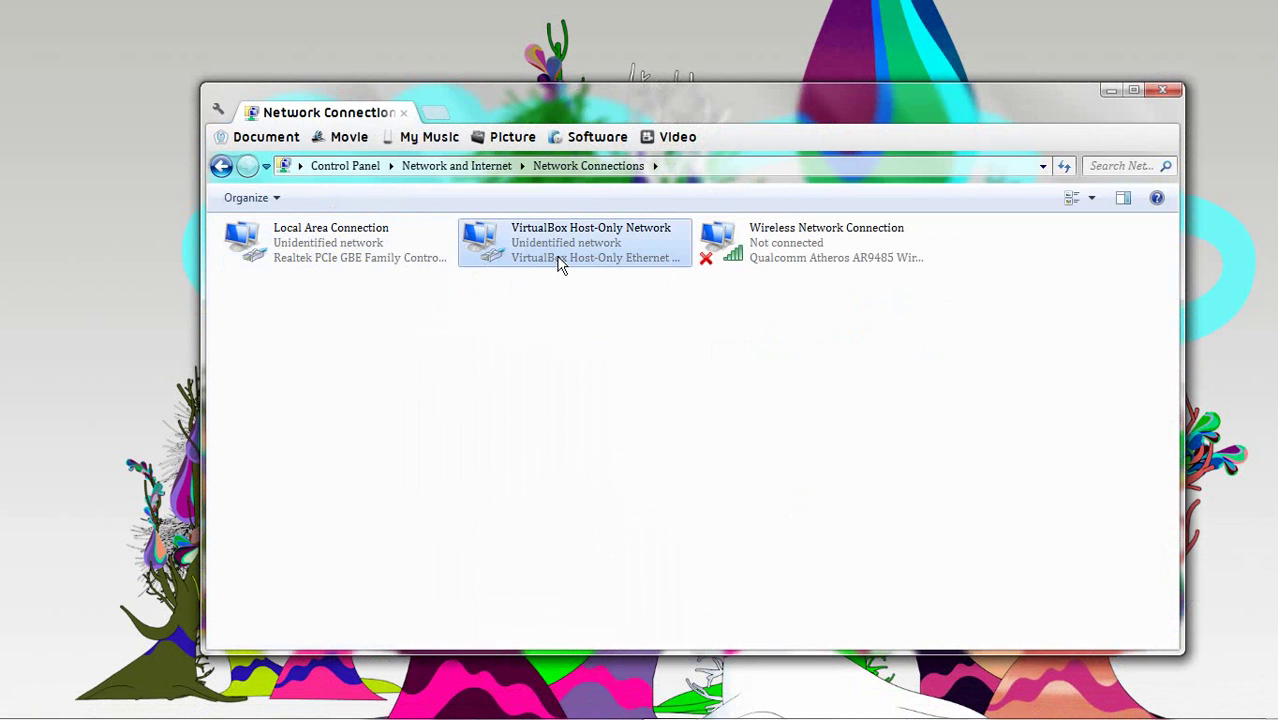
pyautogui.click(559, 262)
pyautogui.rightClick(557, 263)
pyautogui.click(580, 269)
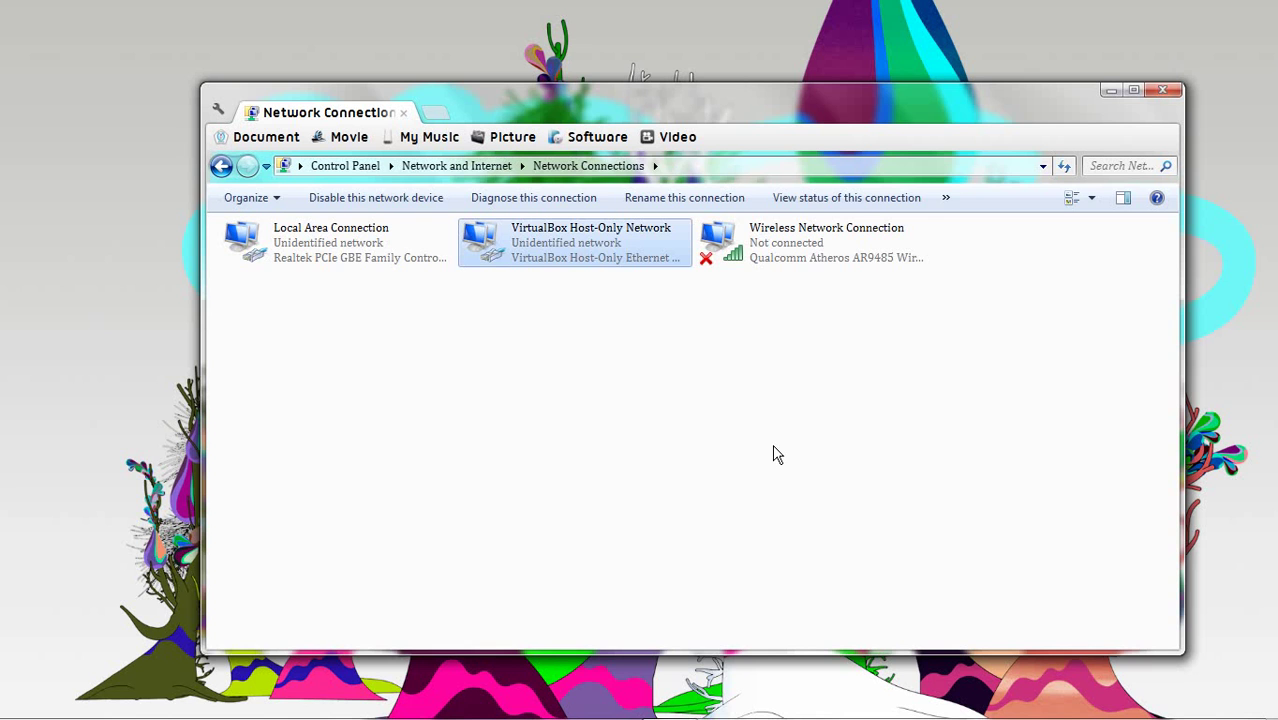
# Step: Disable the Wireless Network Connection and close the Network Connections window
pyautogui.press('XF86AudioMute')
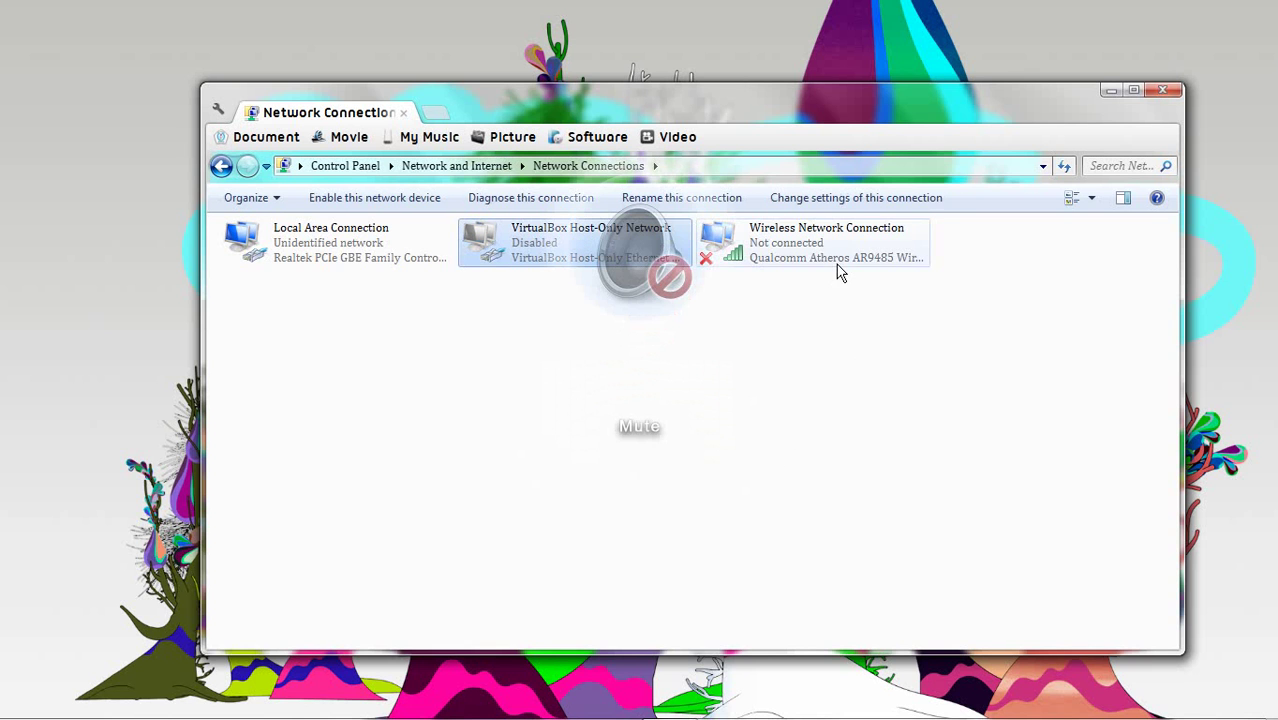
pyautogui.rightClick(840, 270)
pyautogui.click(840, 264)
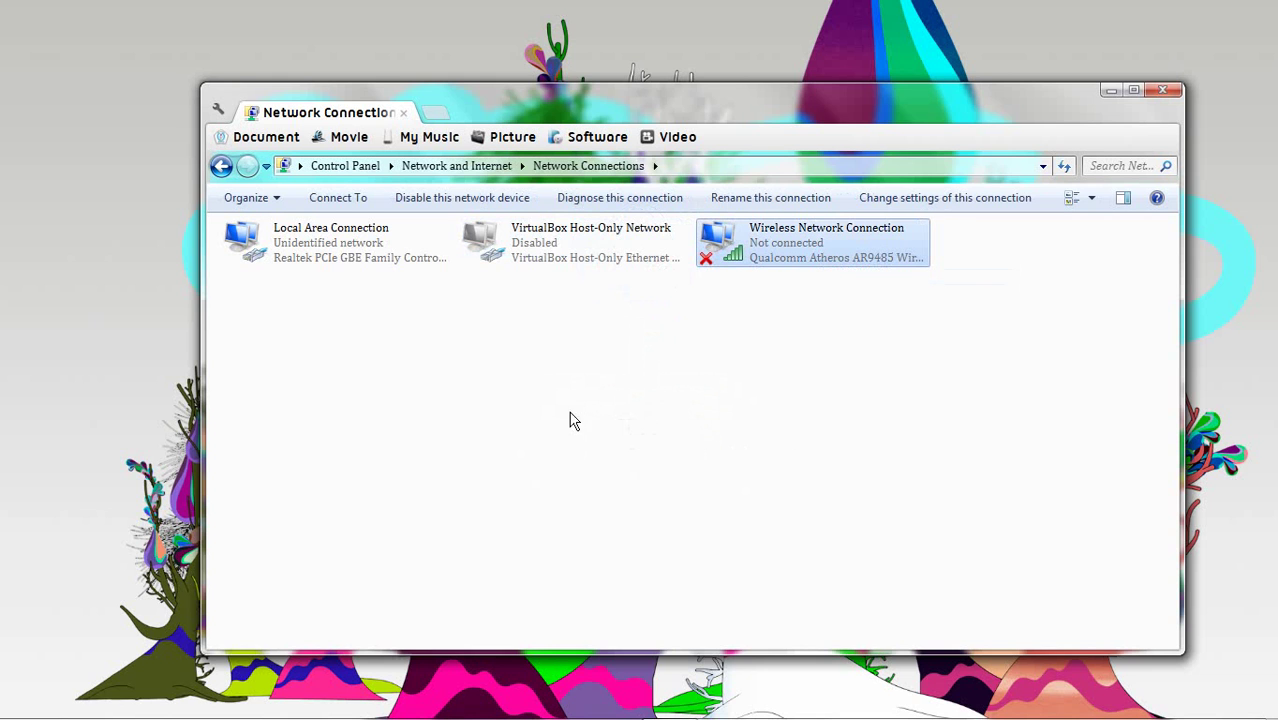
pyautogui.click(1066, 170)
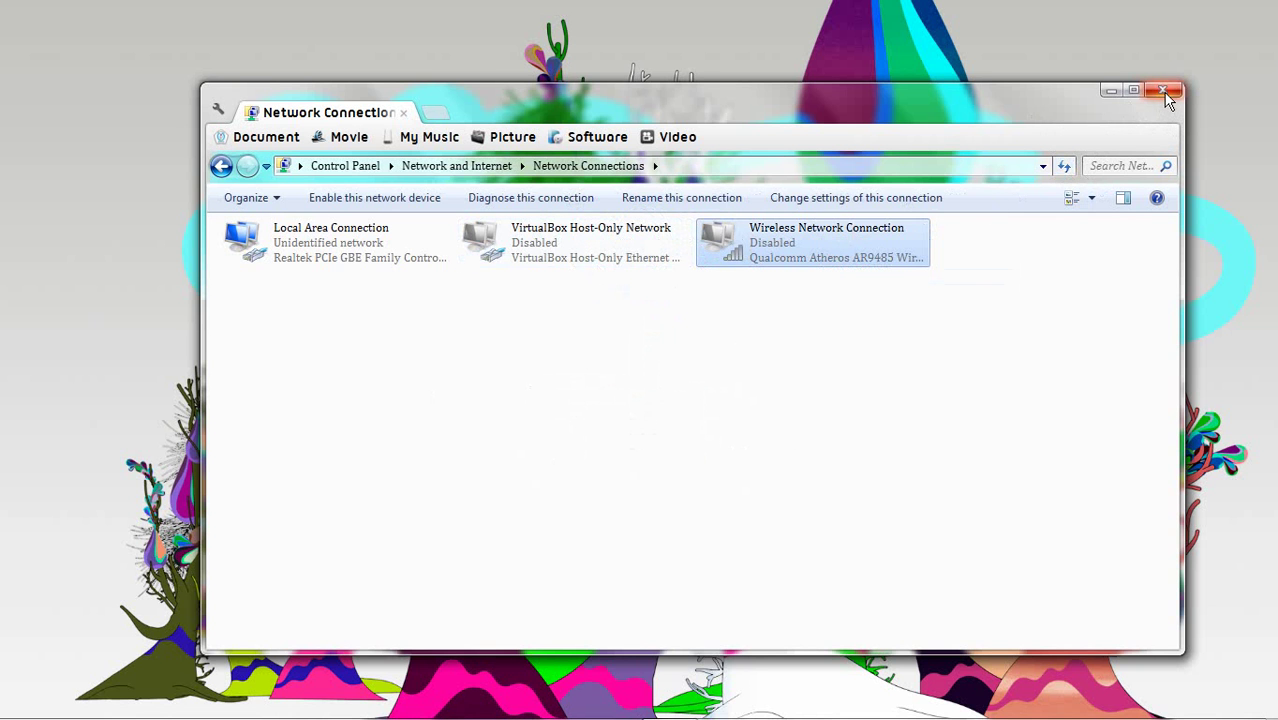
pyautogui.click(1111, 91)
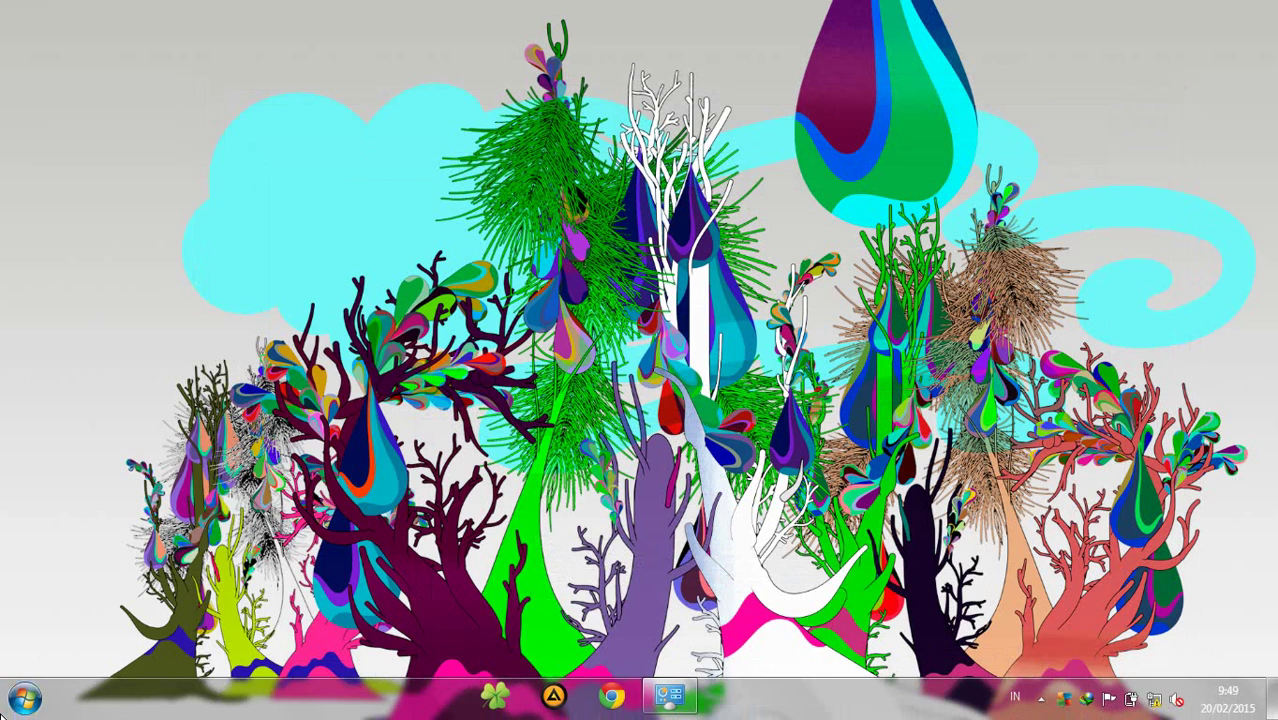
pyautogui.click(24, 697)
# Step: Connect WinBox to the discovered RB951G-2HnD router and maximize its management window
pyautogui.click(85, 220)
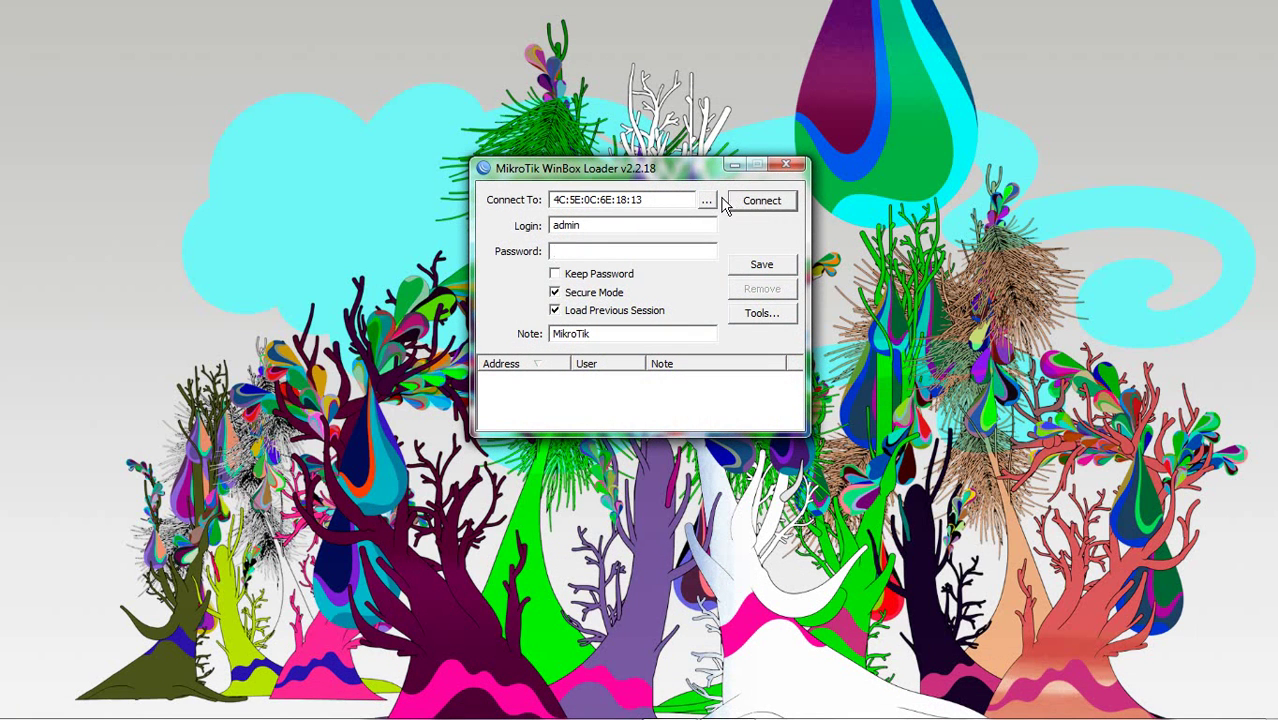
pyautogui.click(707, 200)
pyautogui.click(587, 234)
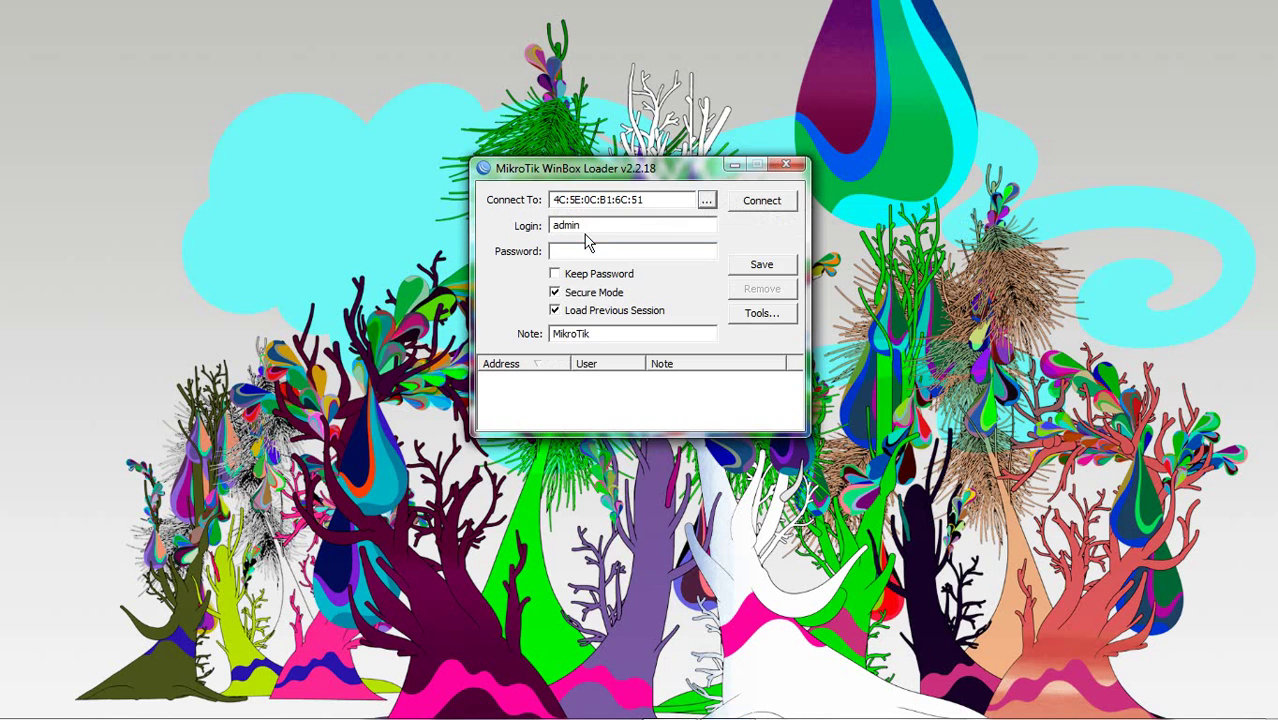
pyautogui.click(762, 201)
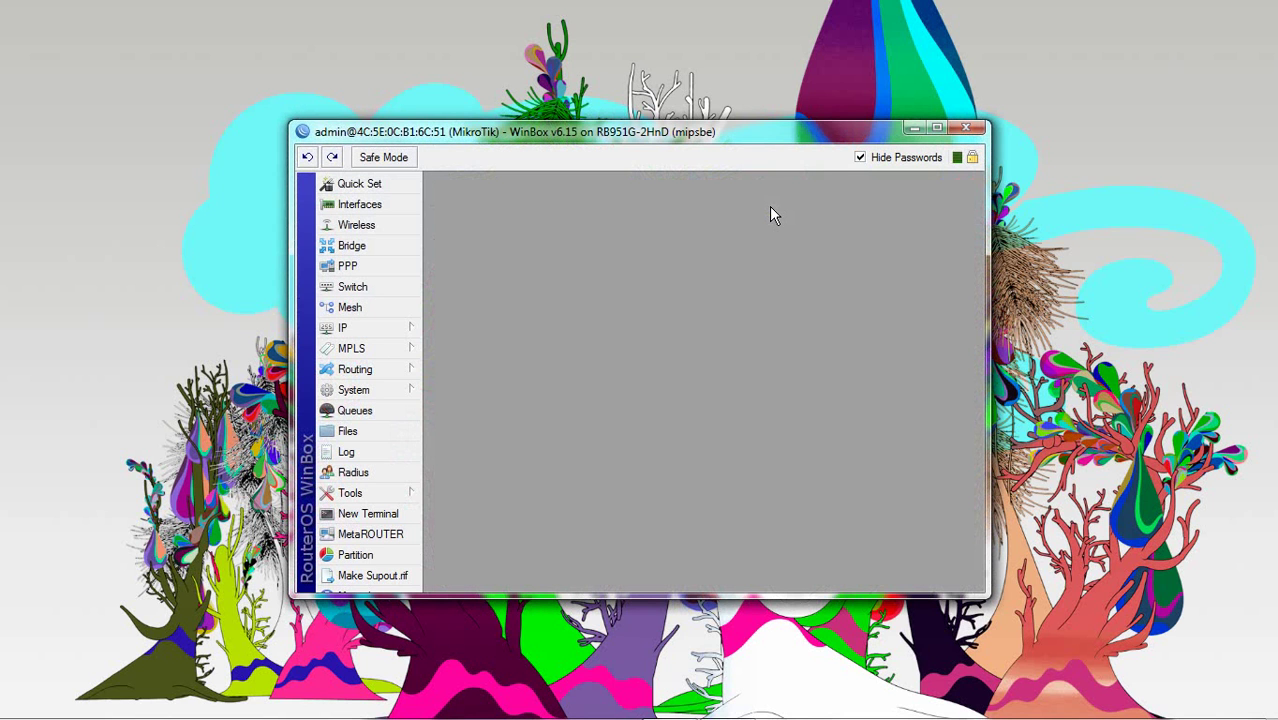
pyautogui.click(936, 127)
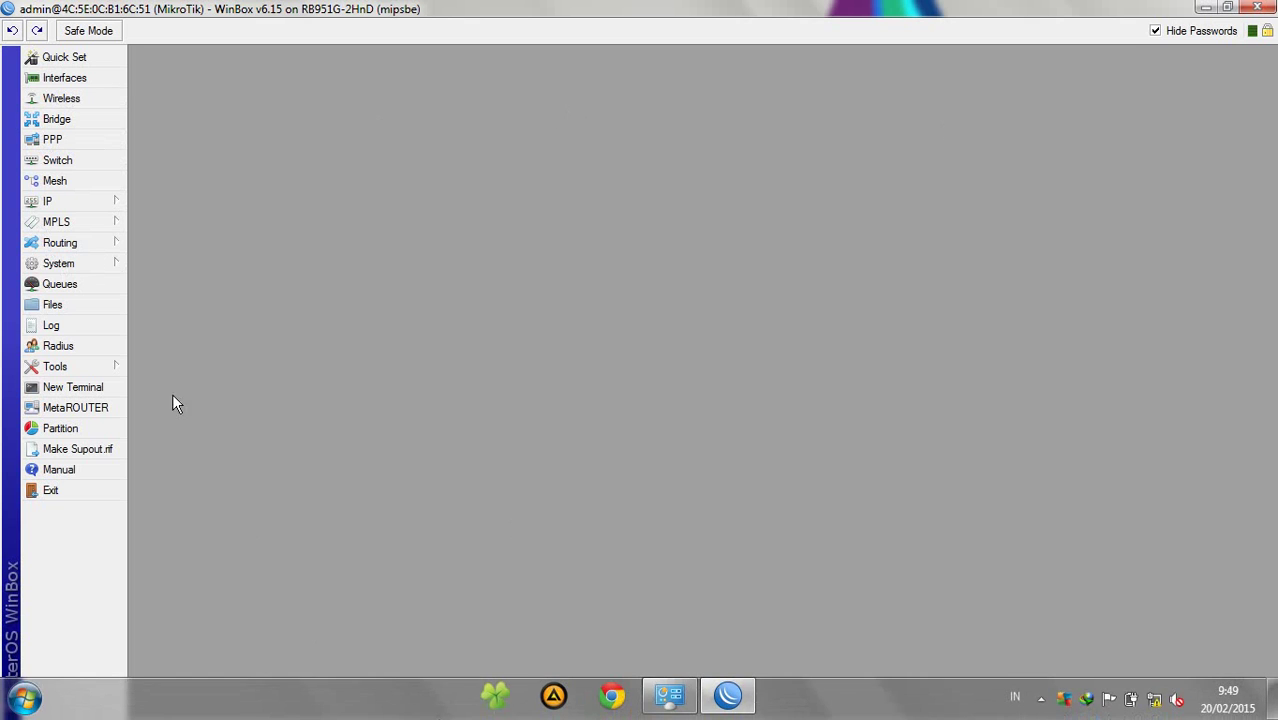
# Step: Enable wlan1 in Interfaces and open its Wireless tab, keeping Mode as station
pyautogui.click(64, 80)
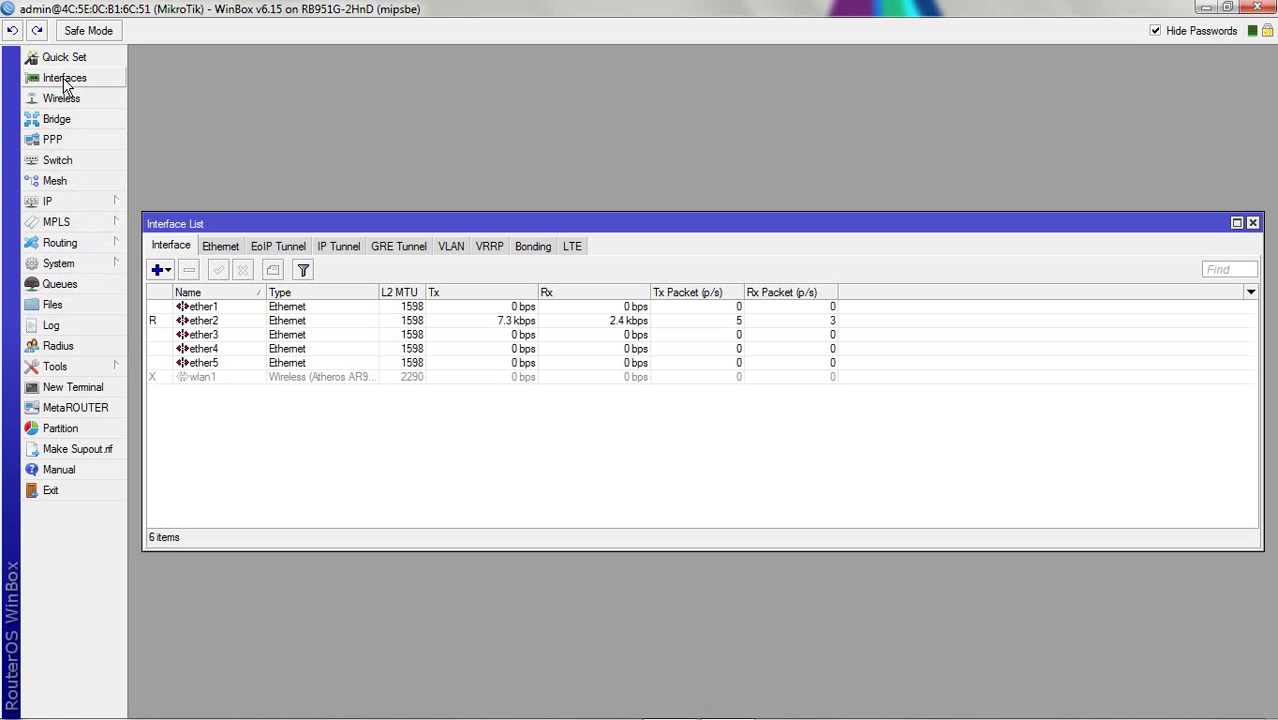
pyautogui.click(227, 379)
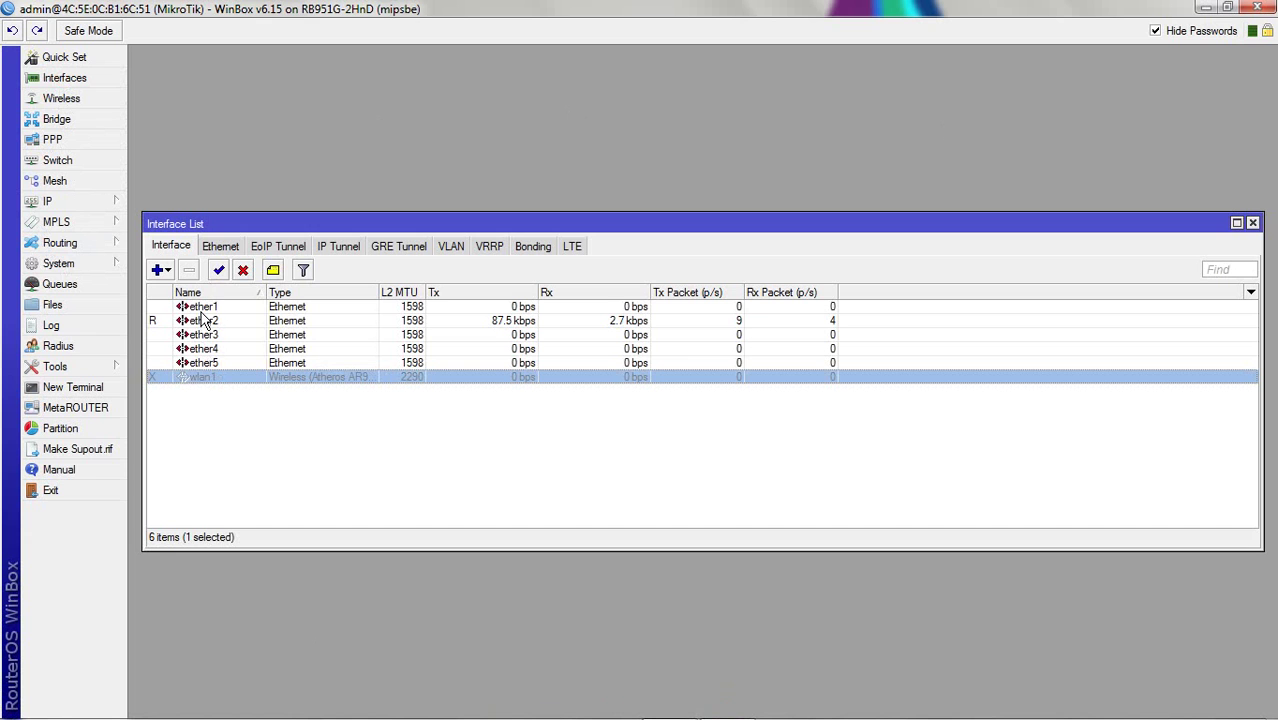
pyautogui.click(219, 271)
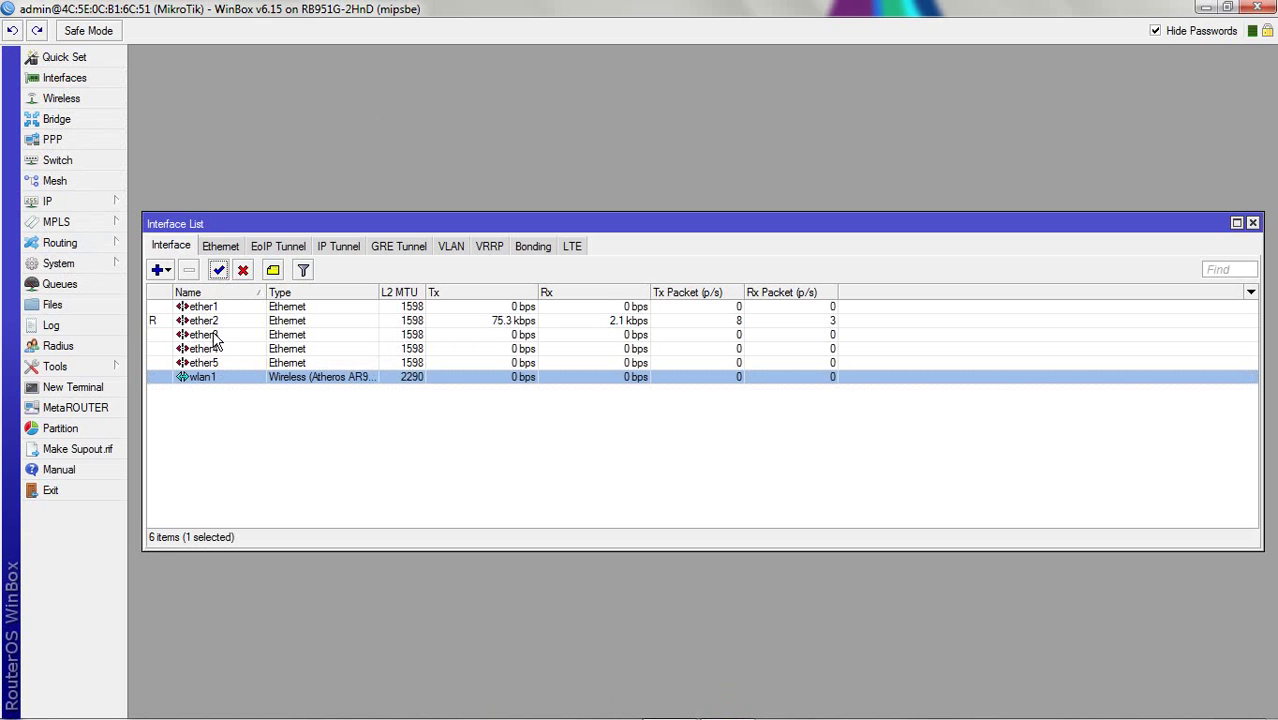
pyautogui.click(212, 378)
pyautogui.doubleClick(212, 378)
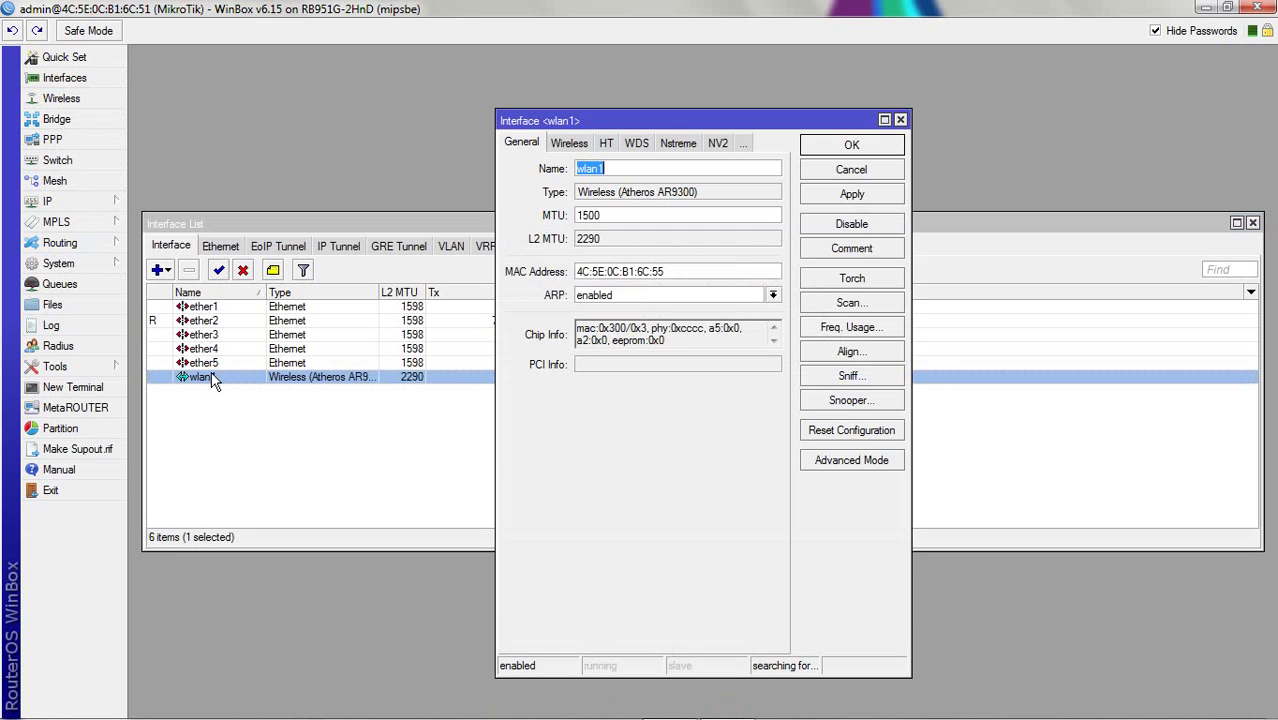
pyautogui.click(573, 145)
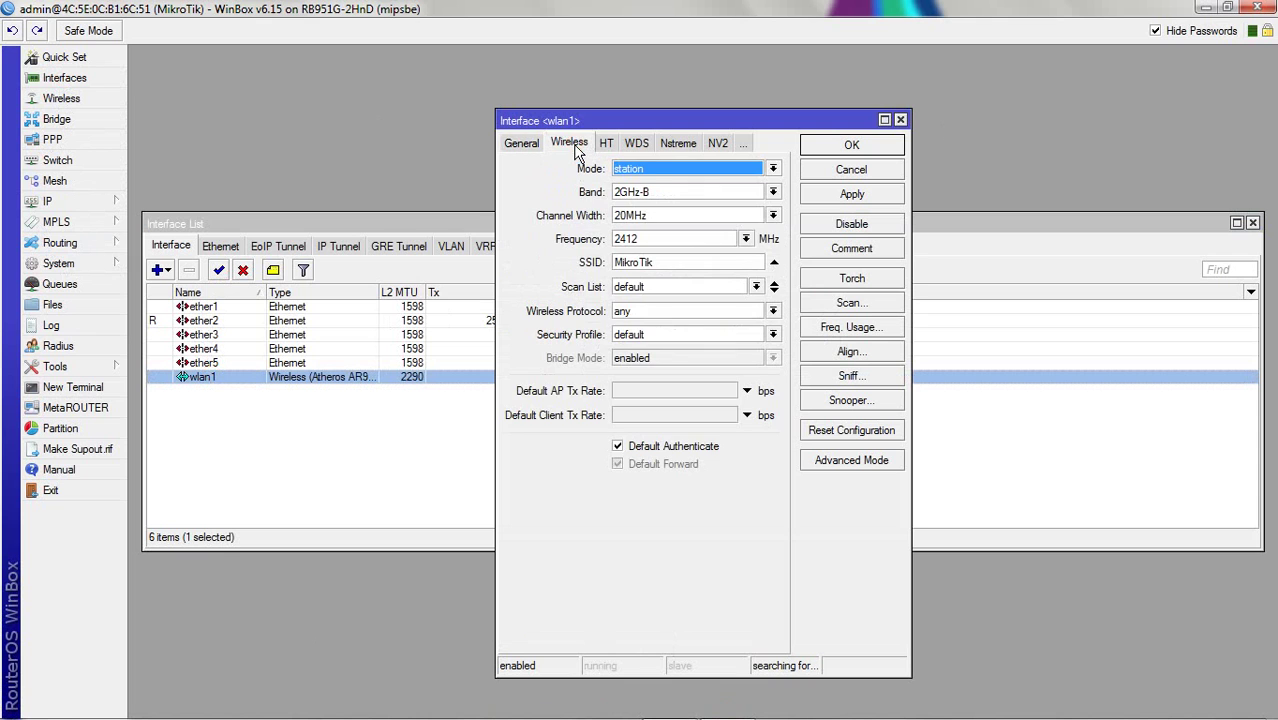
pyautogui.click(770, 172)
pyautogui.click(771, 172)
# Step: Scan and join access point D0:2D:B3:5F:94:5A on 2462 MHz, then apply and save wlan1
pyautogui.click(856, 306)
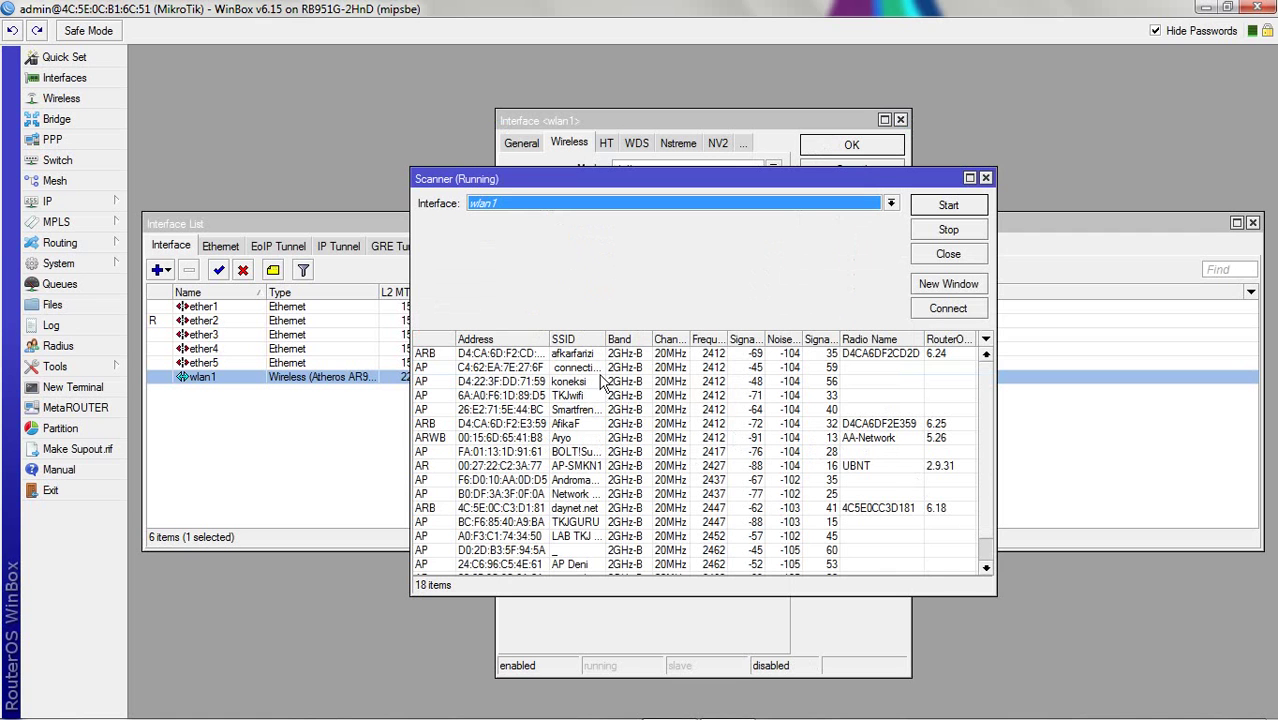
pyautogui.moveTo(603, 341); pyautogui.dragTo(655, 343)
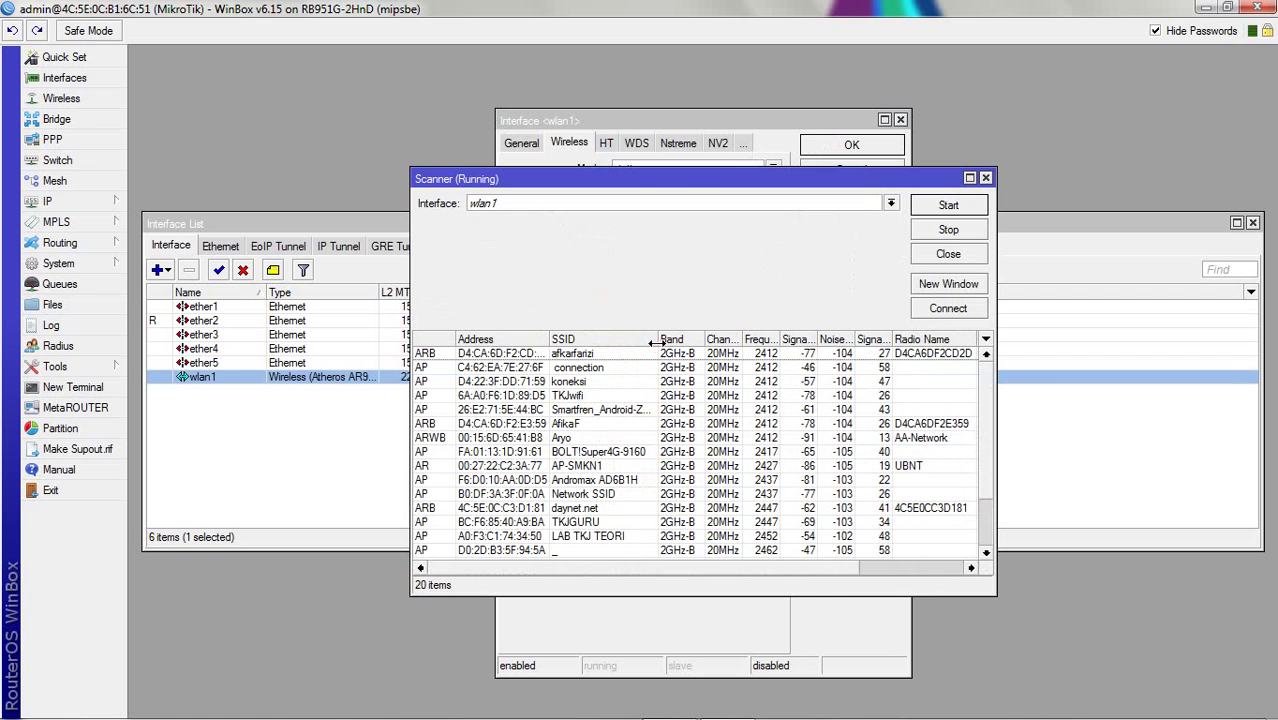
pyautogui.moveTo(989, 410); pyautogui.dragTo(989, 476)
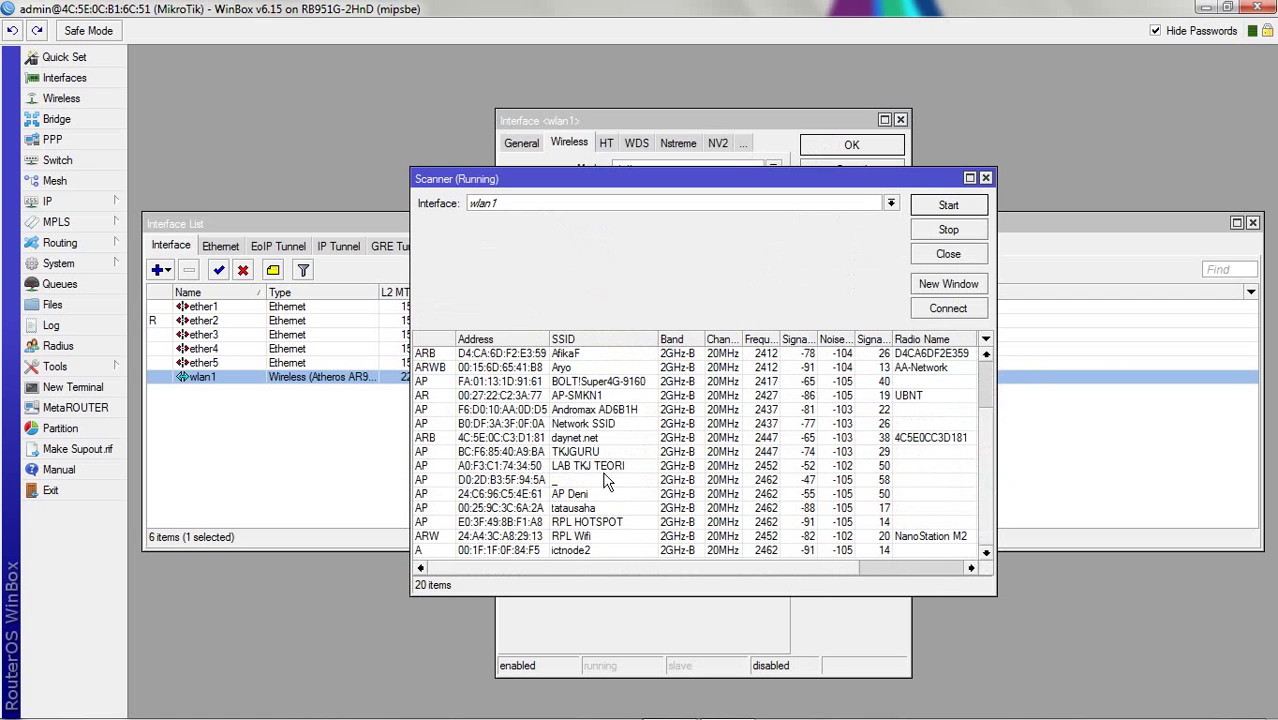
pyautogui.click(586, 481)
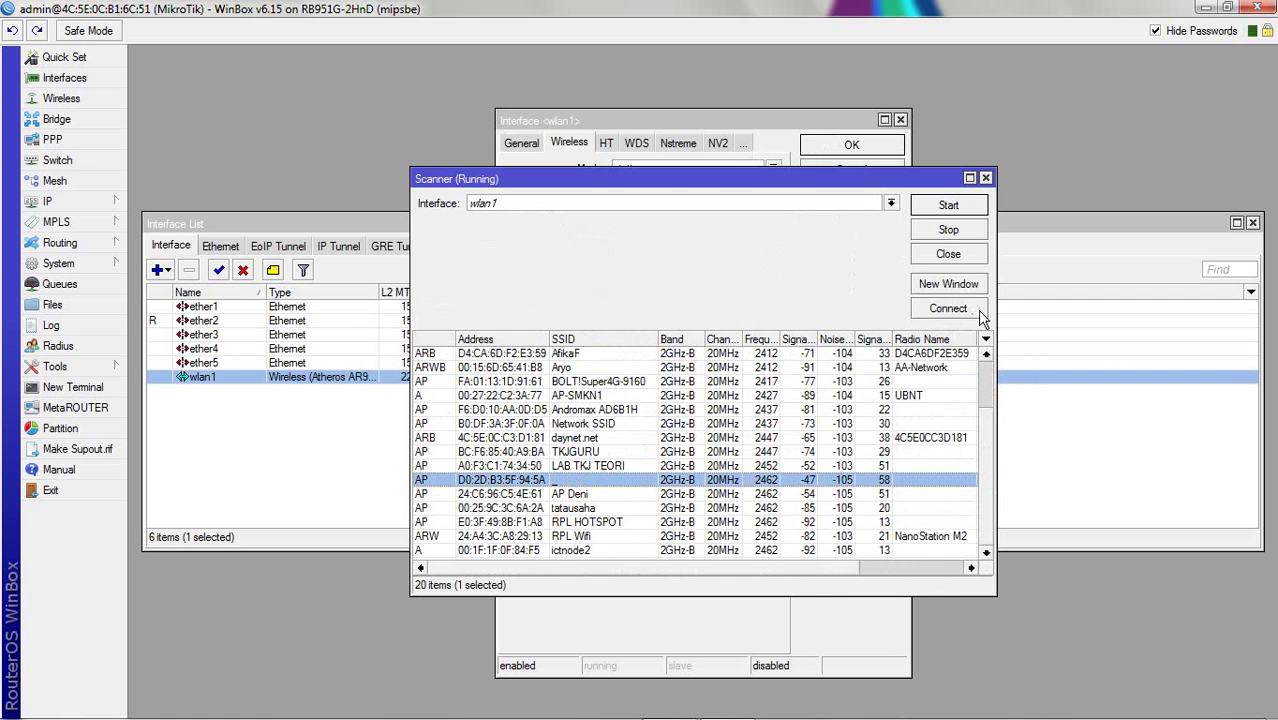
pyautogui.click(978, 312)
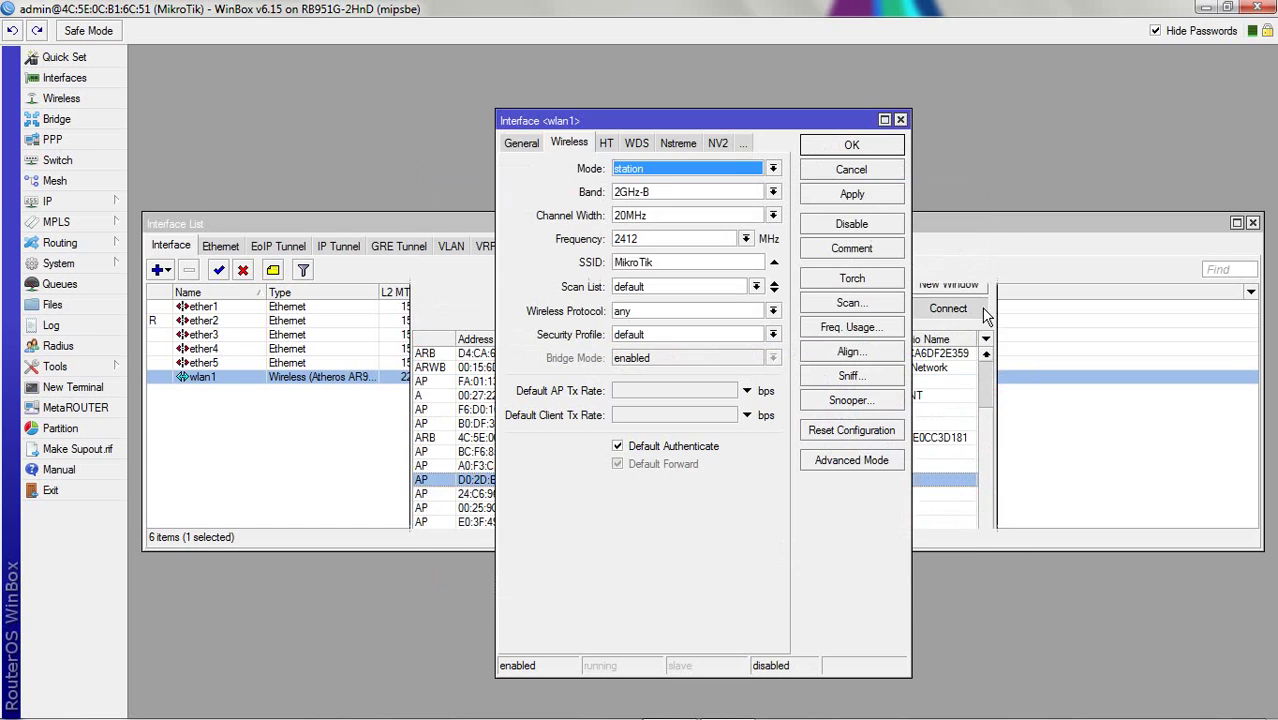
pyautogui.click(826, 197)
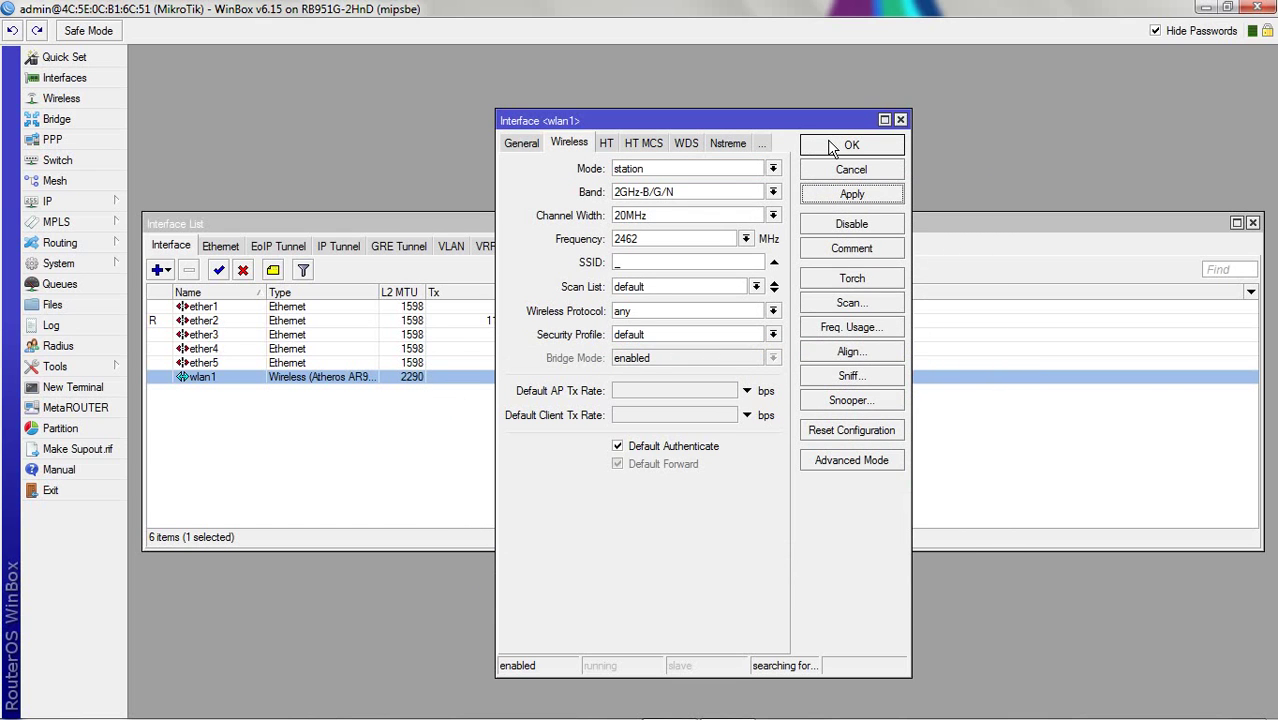
pyautogui.click(830, 146)
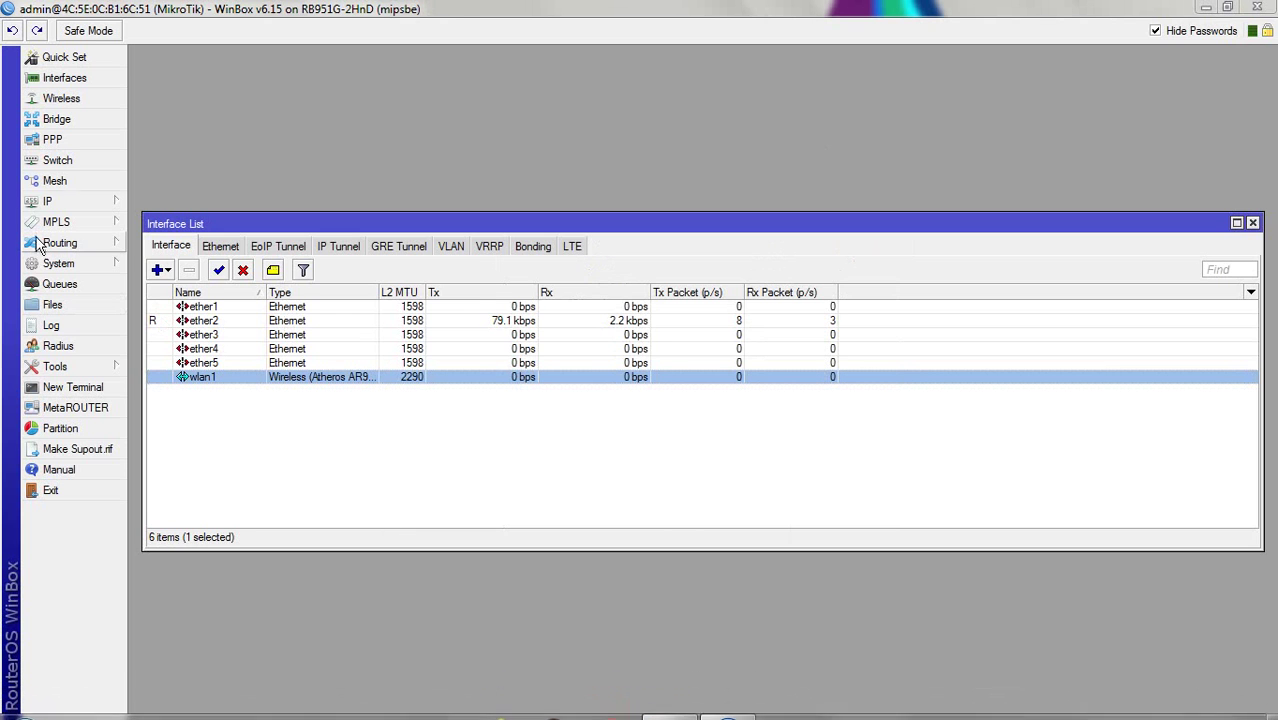
# Step: In Wireless Security Profiles, start a new profile named BOLT_TKJ
pyautogui.click(89, 95)
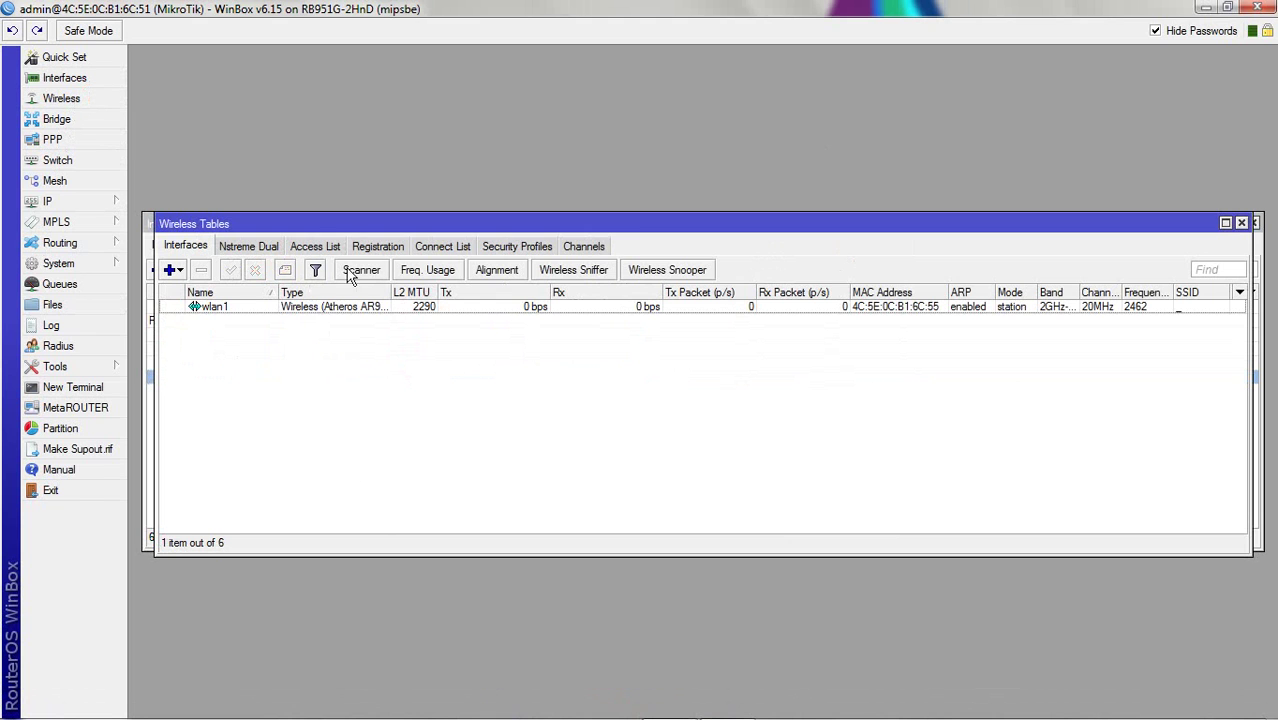
pyautogui.click(527, 270)
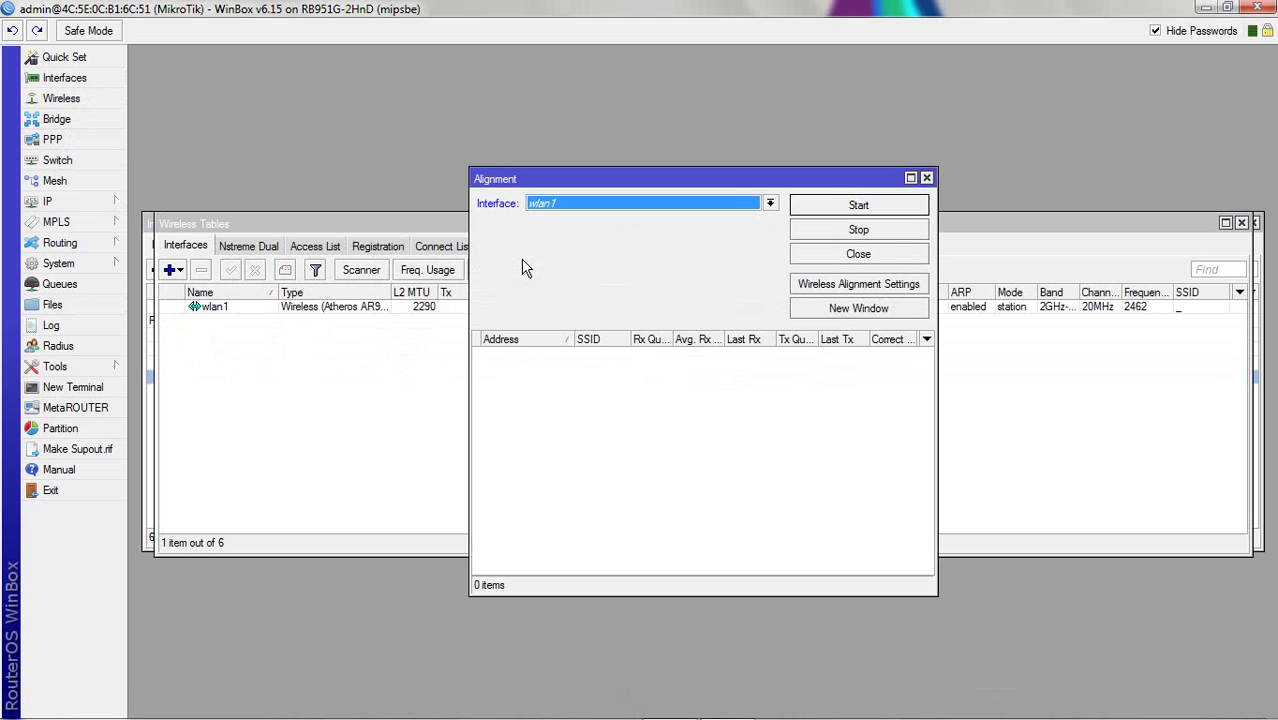
pyautogui.click(926, 178)
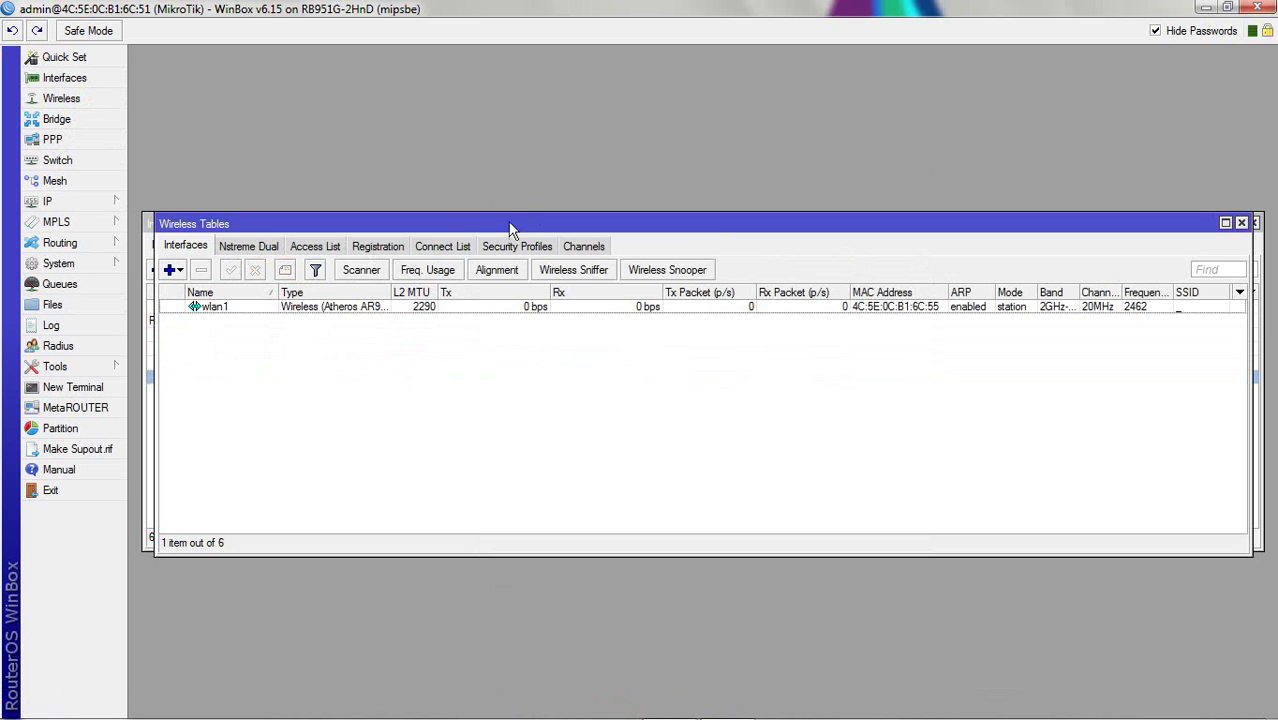
pyautogui.click(488, 248)
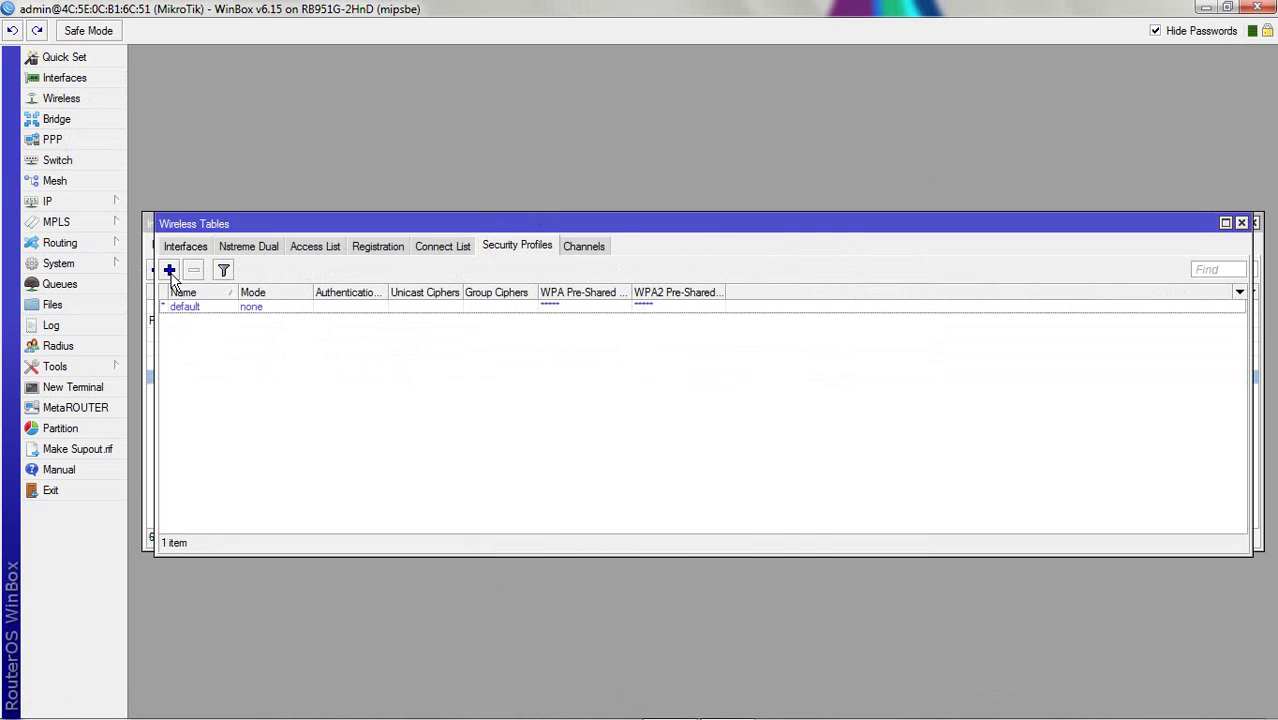
pyautogui.click(169, 270)
pyautogui.write('TY')
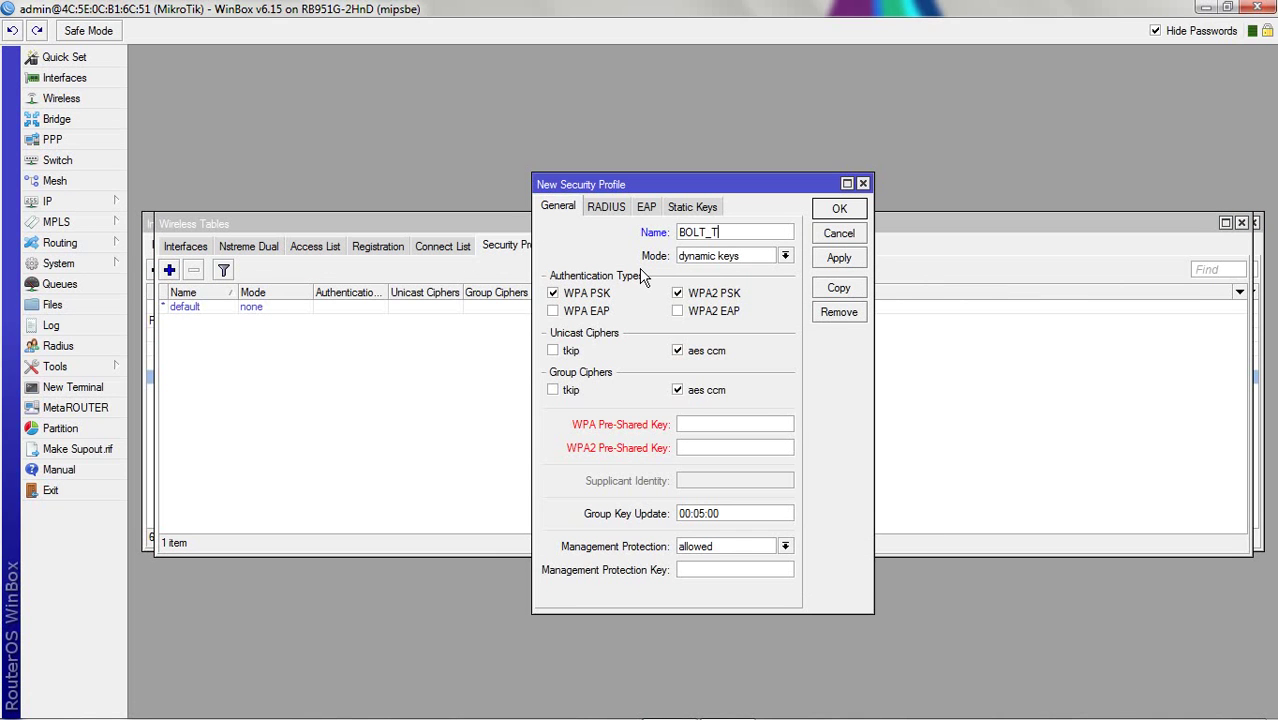
# Step: Enable WPA and WPA2 EAP authentication with tkip unicast and group ciphers
pyautogui.click(585, 311)
pyautogui.click(708, 312)
pyautogui.click(557, 348)
pyautogui.click(568, 391)
pyautogui.click(708, 425)
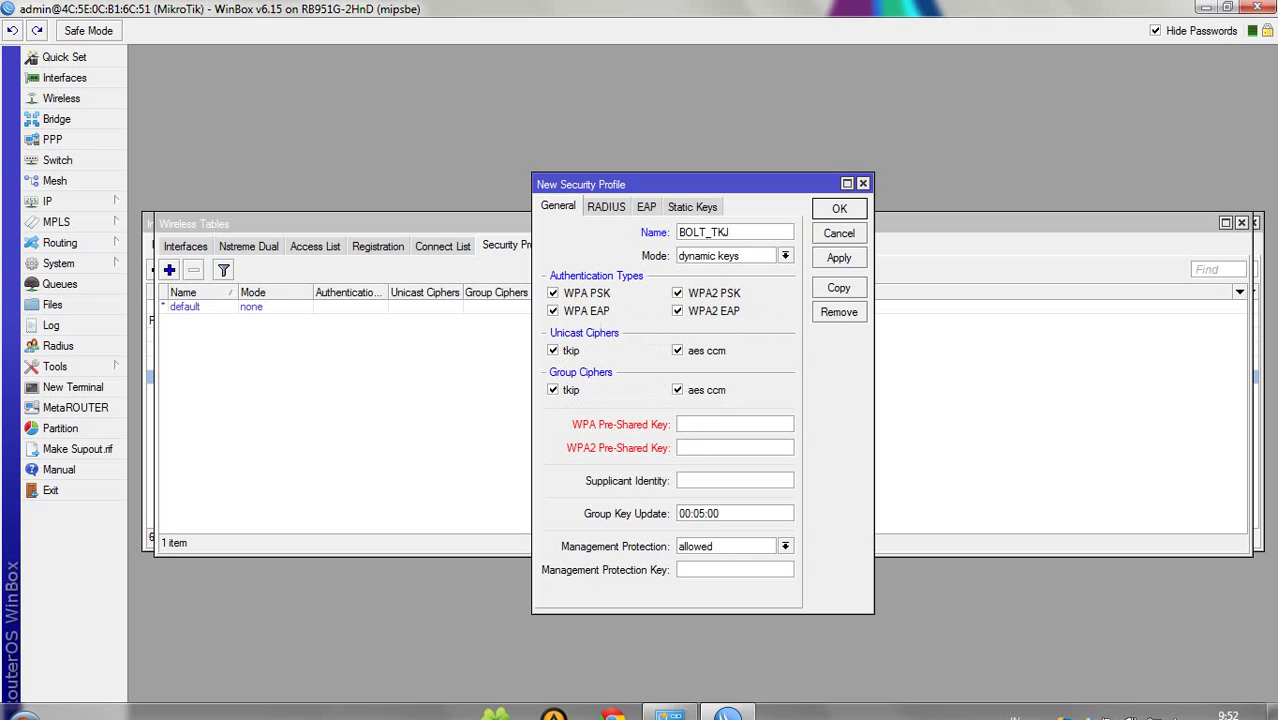
# Step: Paste the WPA and WPA2 pre-shared keys, using a blank Notepad document along the way
pyautogui.click(24, 697)
pyautogui.click(62, 329)
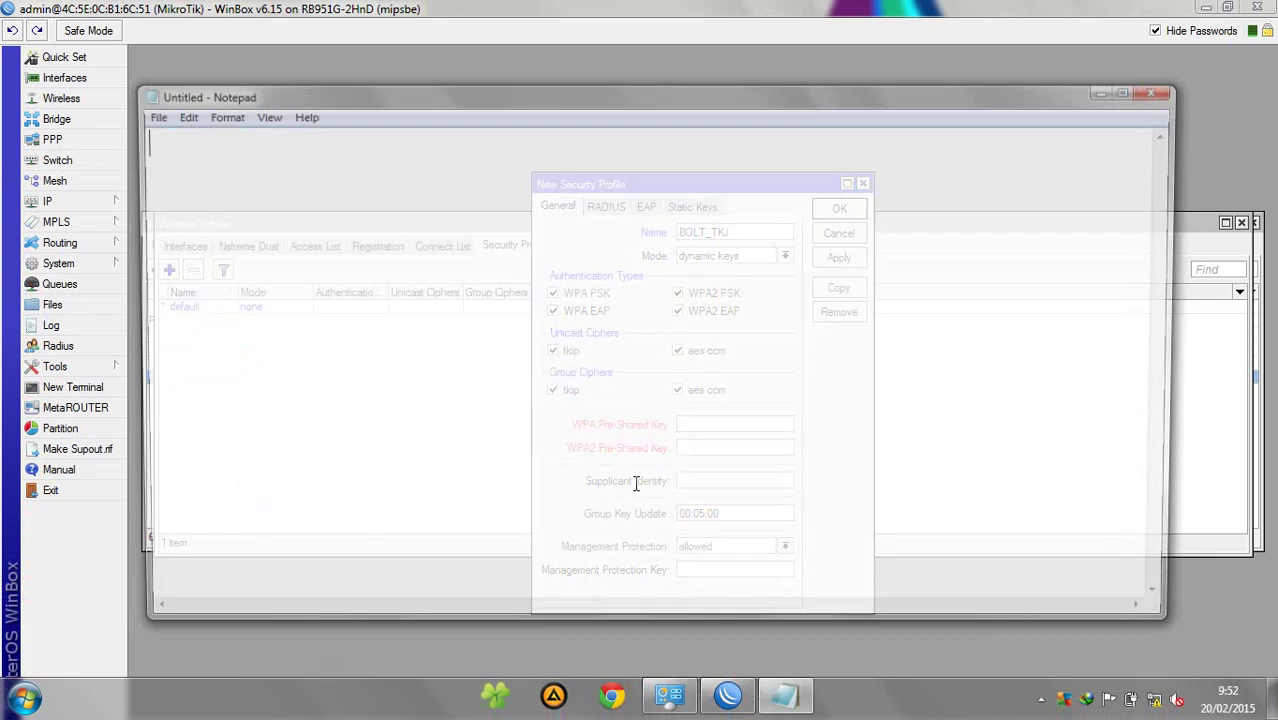
pyautogui.hotkey('ctrl', 'a')
pyautogui.press('BackSpace')
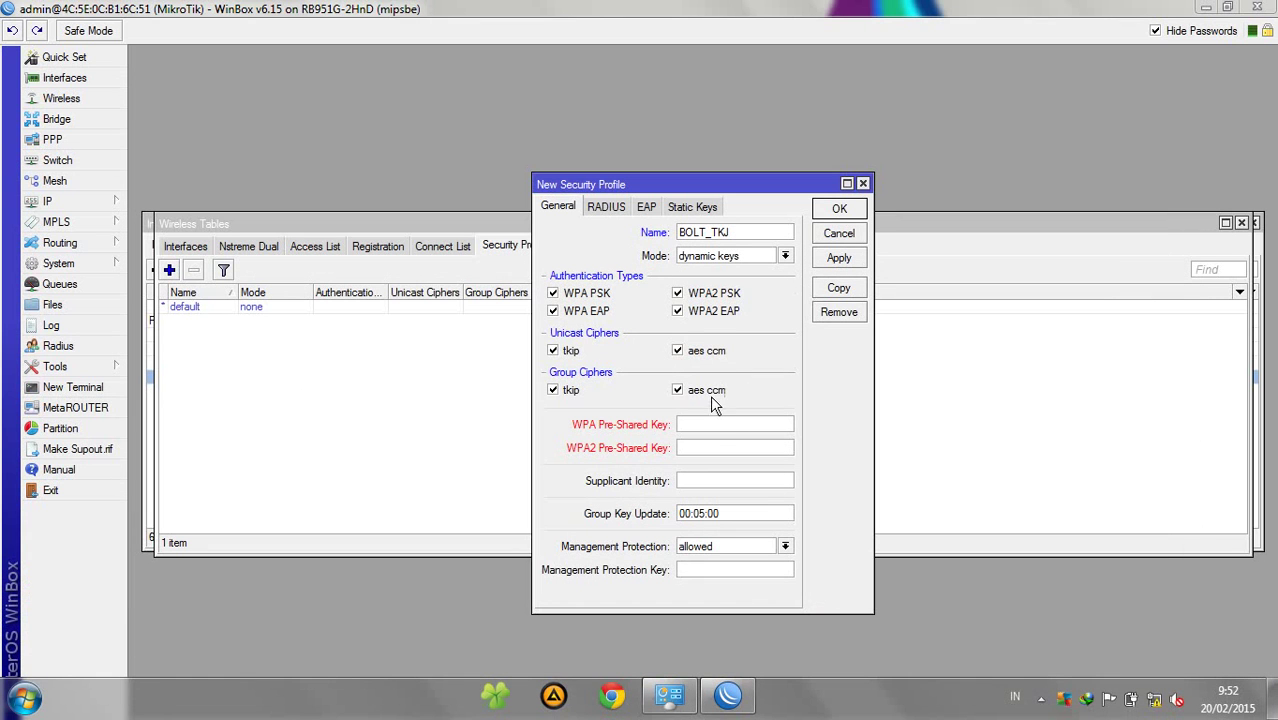
pyautogui.click(712, 422)
pyautogui.hotkey('ctrl', 'v')
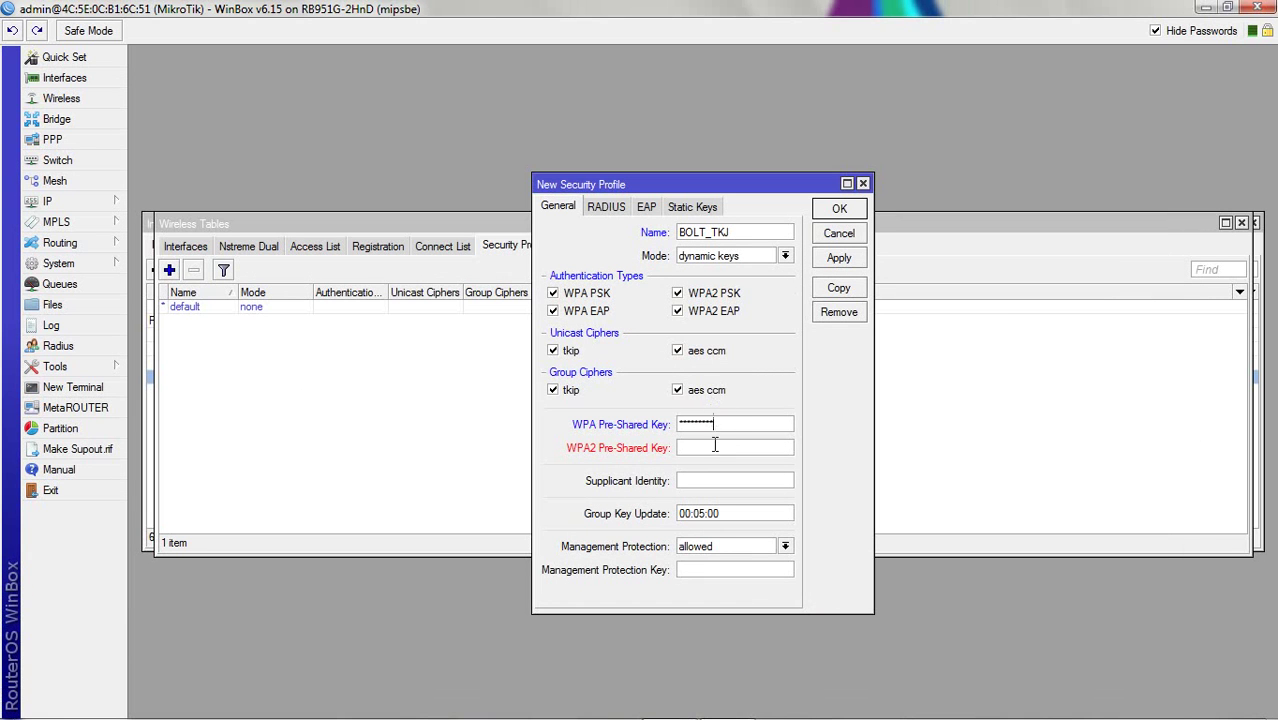
pyautogui.hotkey('ctrl', 'v')
# Step: Keep management protection allowed, save the BOLT_TKJ profile, and close the wireless tables
pyautogui.click(785, 546)
pyautogui.click(785, 561)
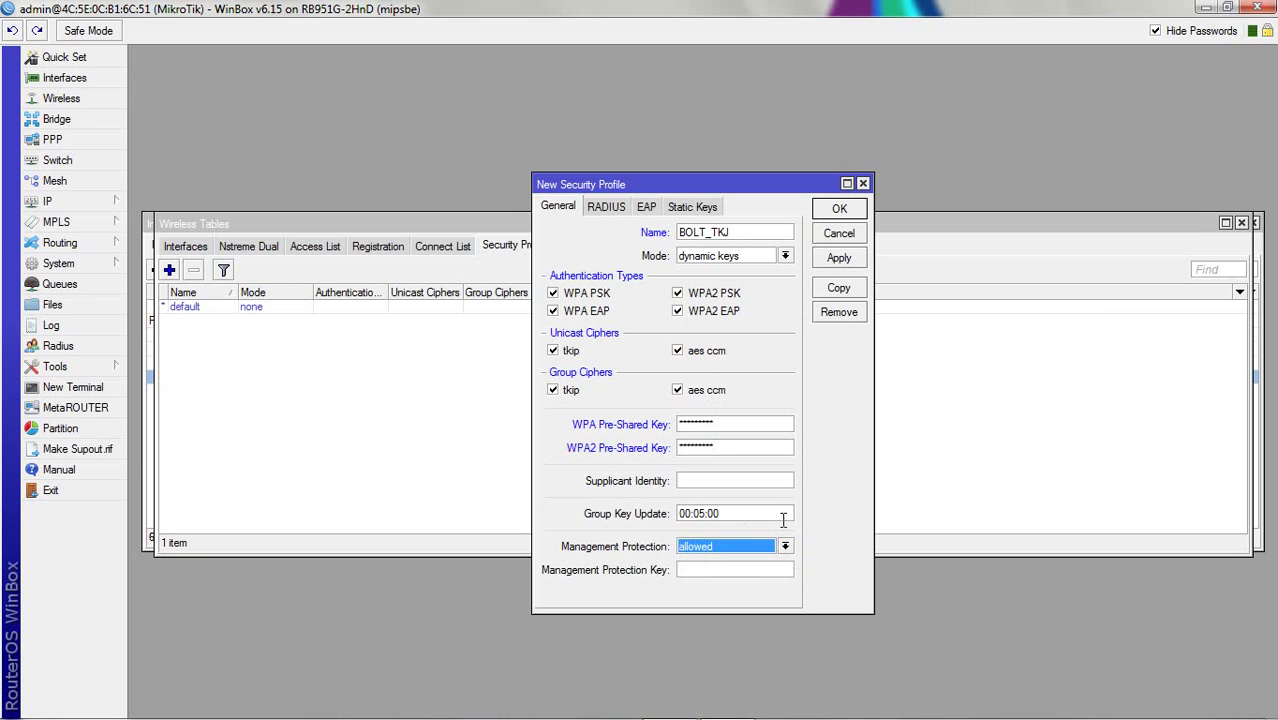
pyautogui.click(855, 262)
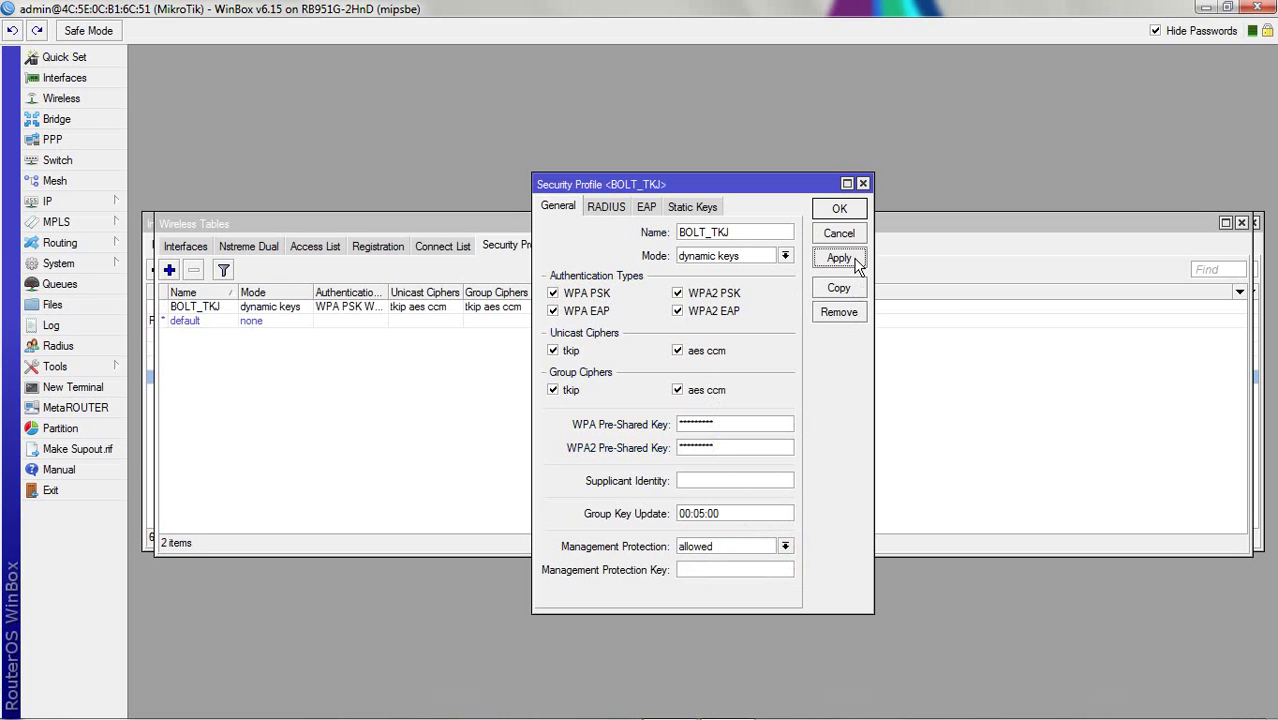
pyautogui.click(836, 206)
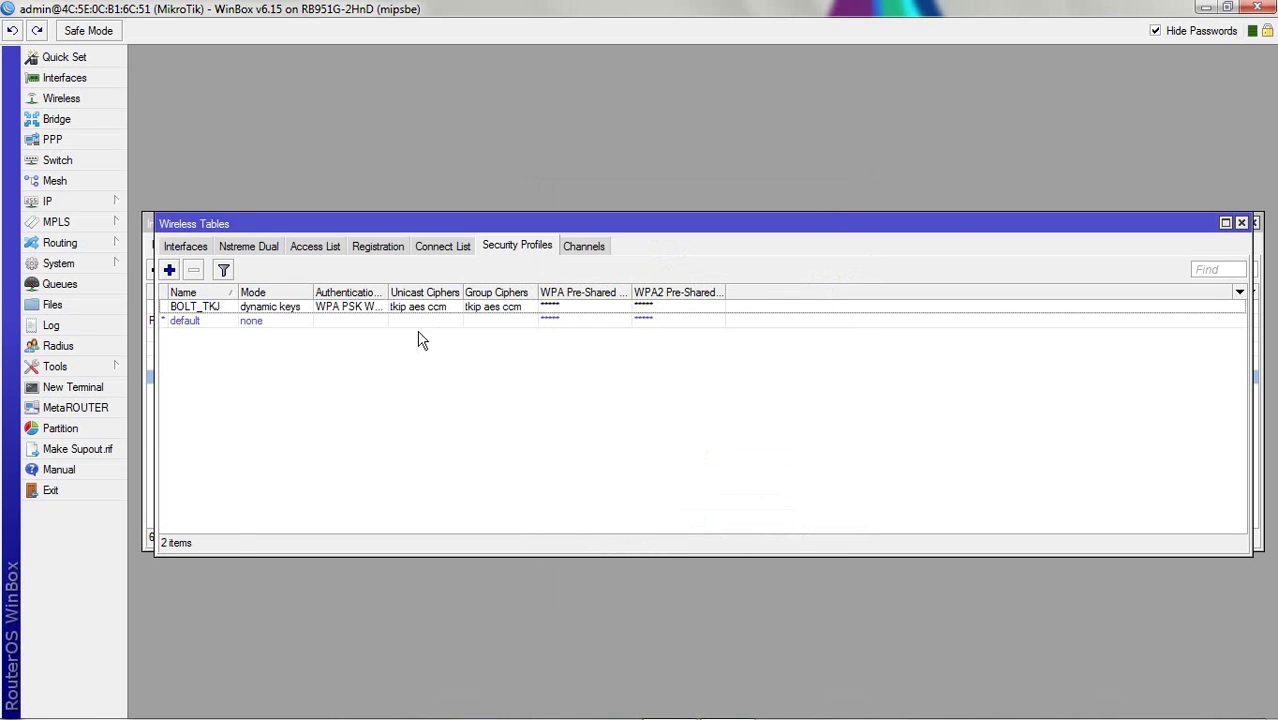
pyautogui.click(294, 322)
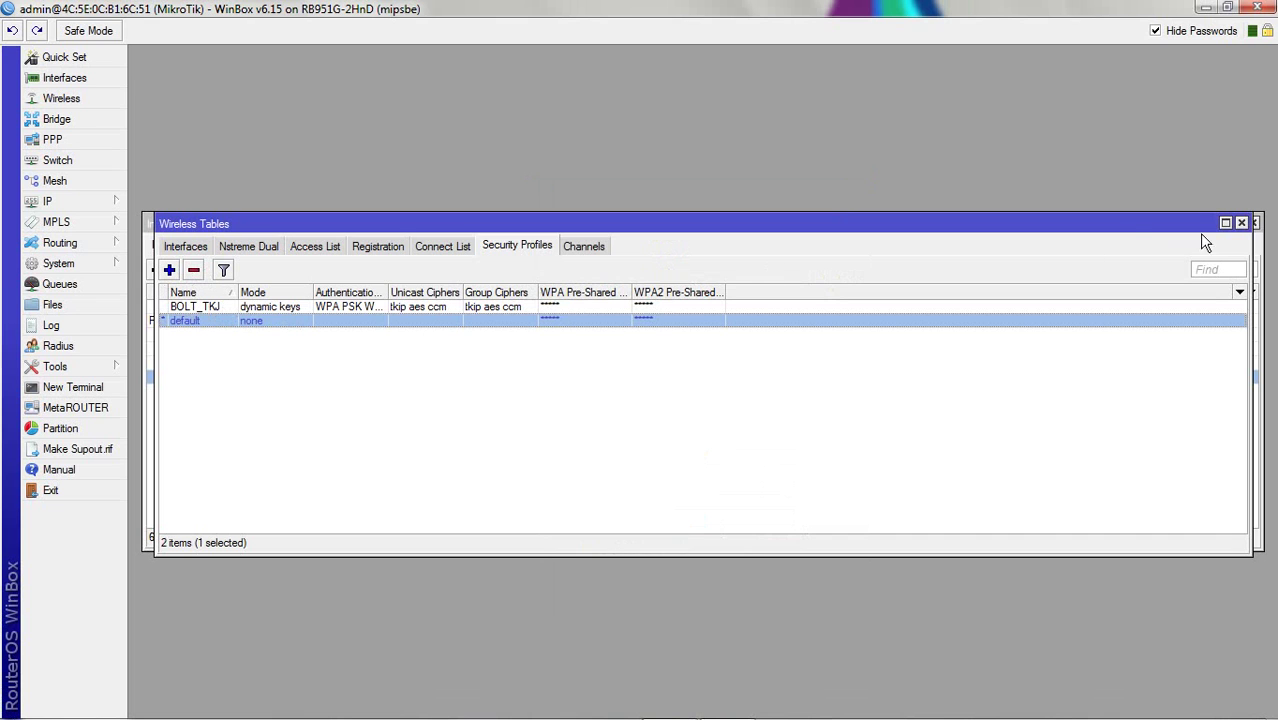
pyautogui.click(1241, 223)
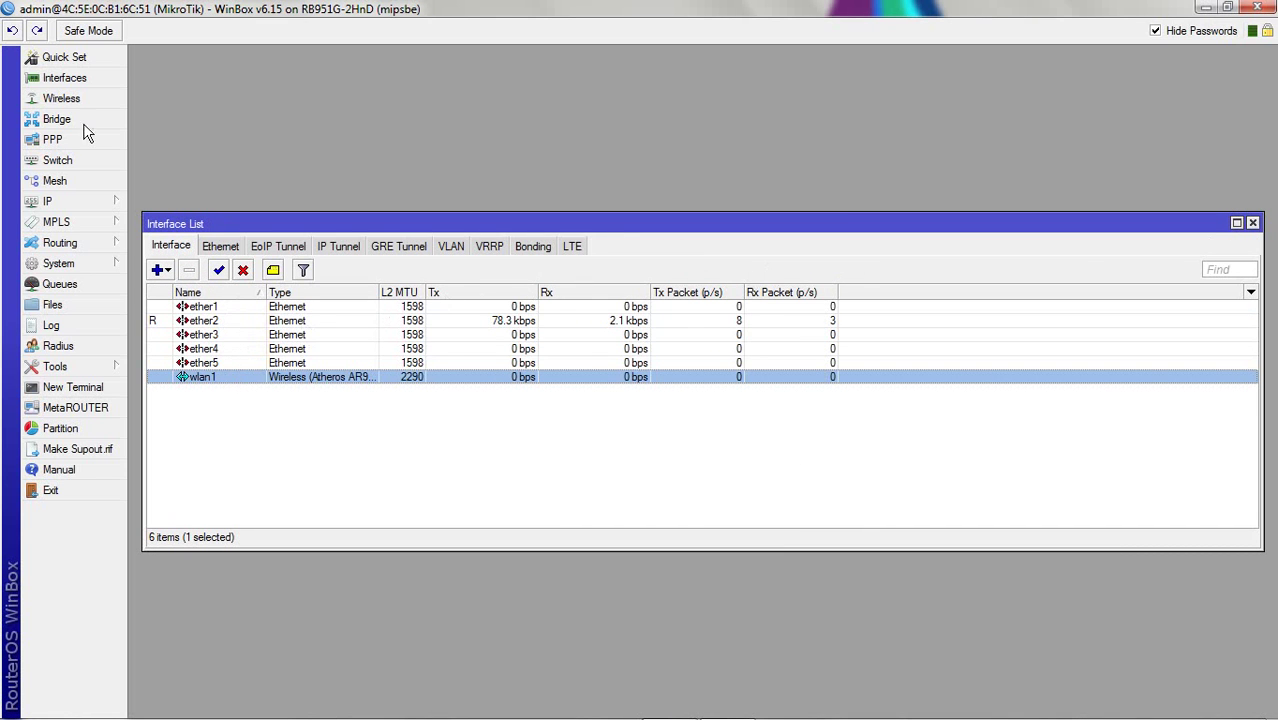
# Step: Set wlan1's Security Profile to BOLT_TKJ, save it, and close Wireless Tables and Interface List
pyautogui.click(72, 99)
pyautogui.click(190, 246)
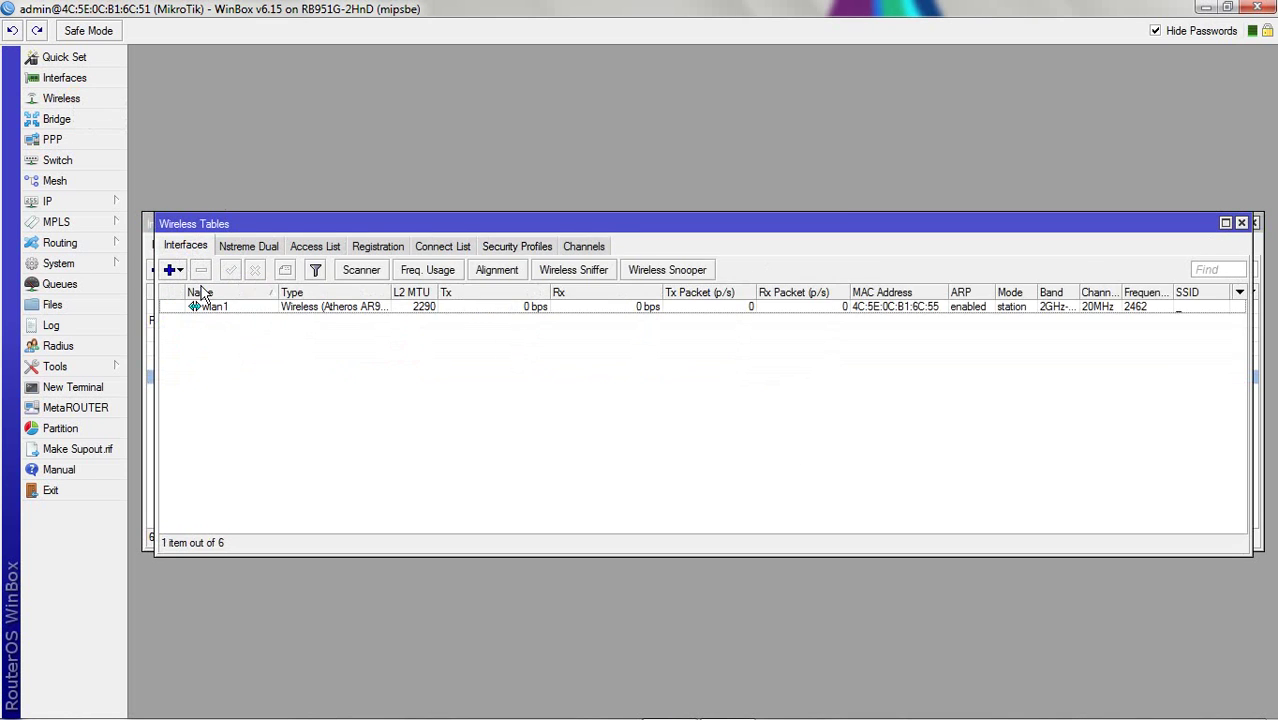
pyautogui.doubleClick(212, 306)
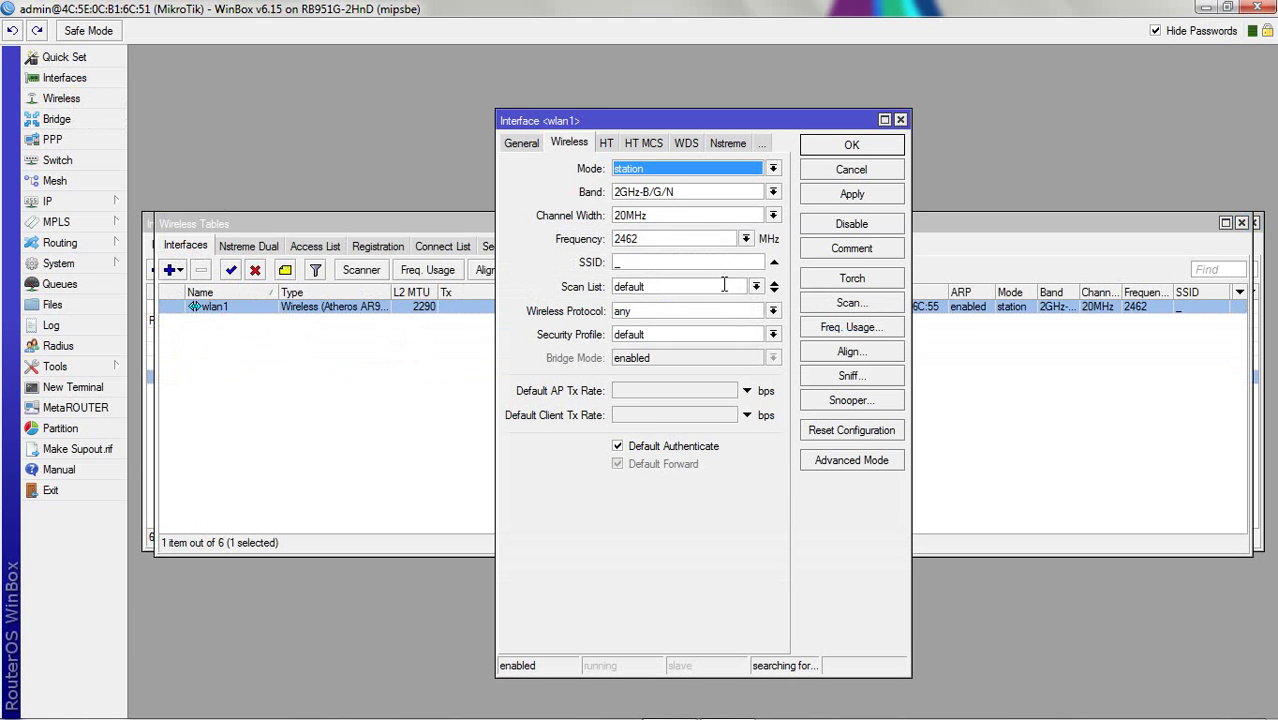
pyautogui.click(773, 334)
pyautogui.click(760, 347)
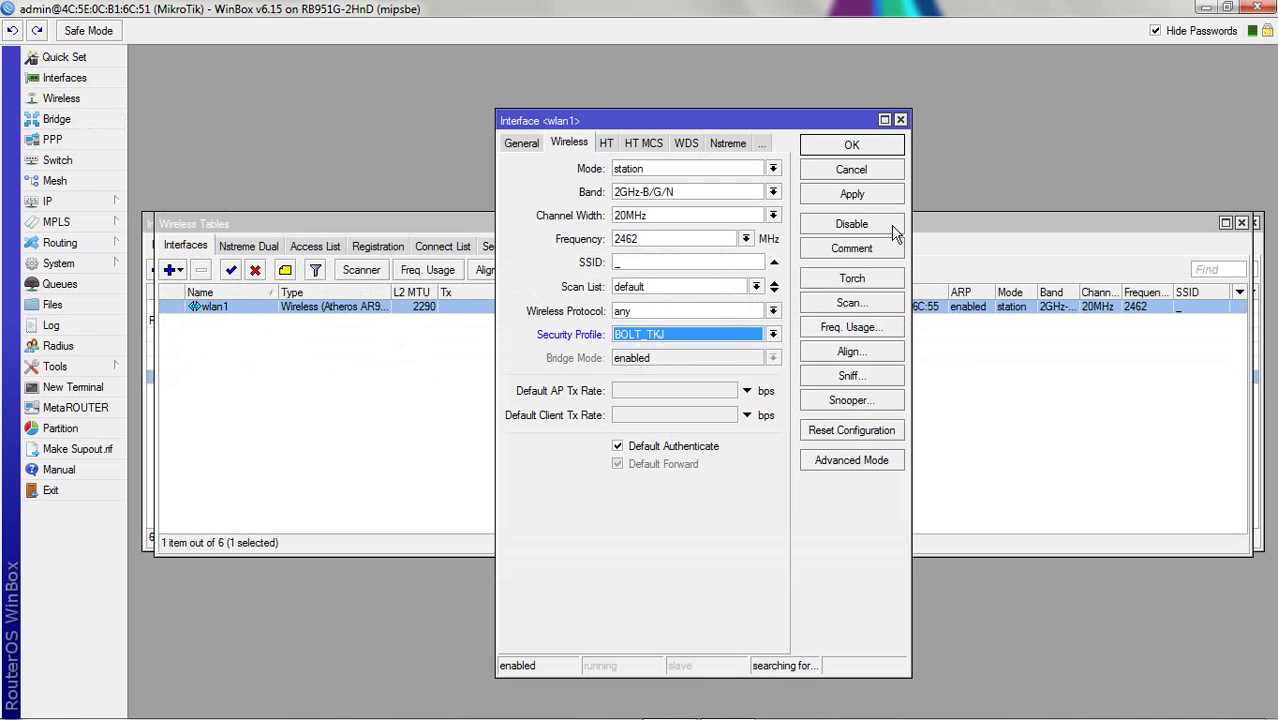
pyautogui.click(874, 199)
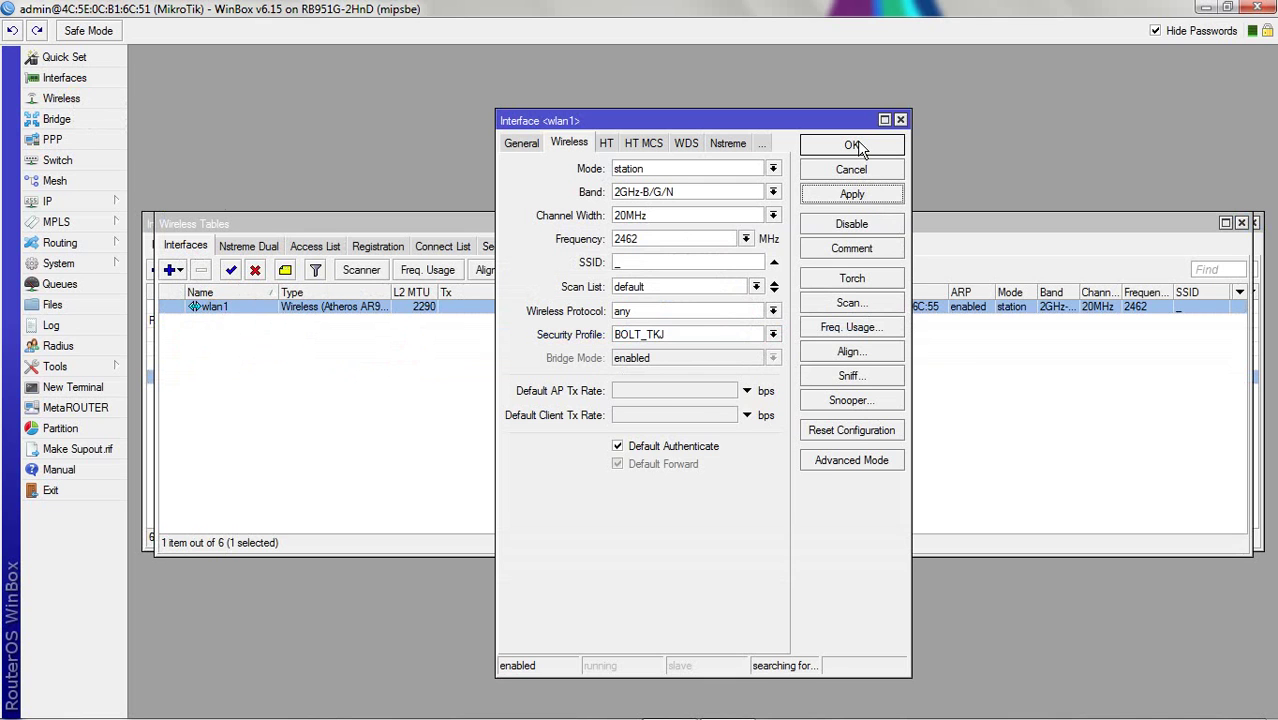
pyautogui.click(862, 147)
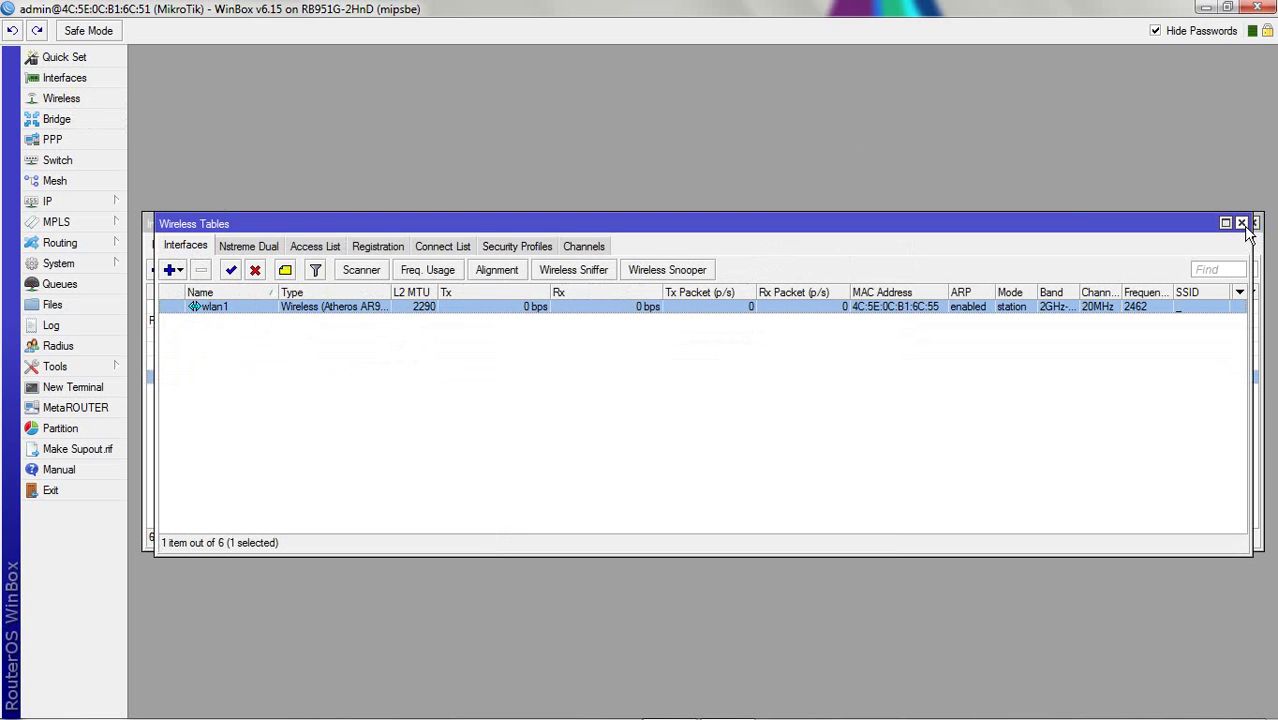
pyautogui.click(1242, 224)
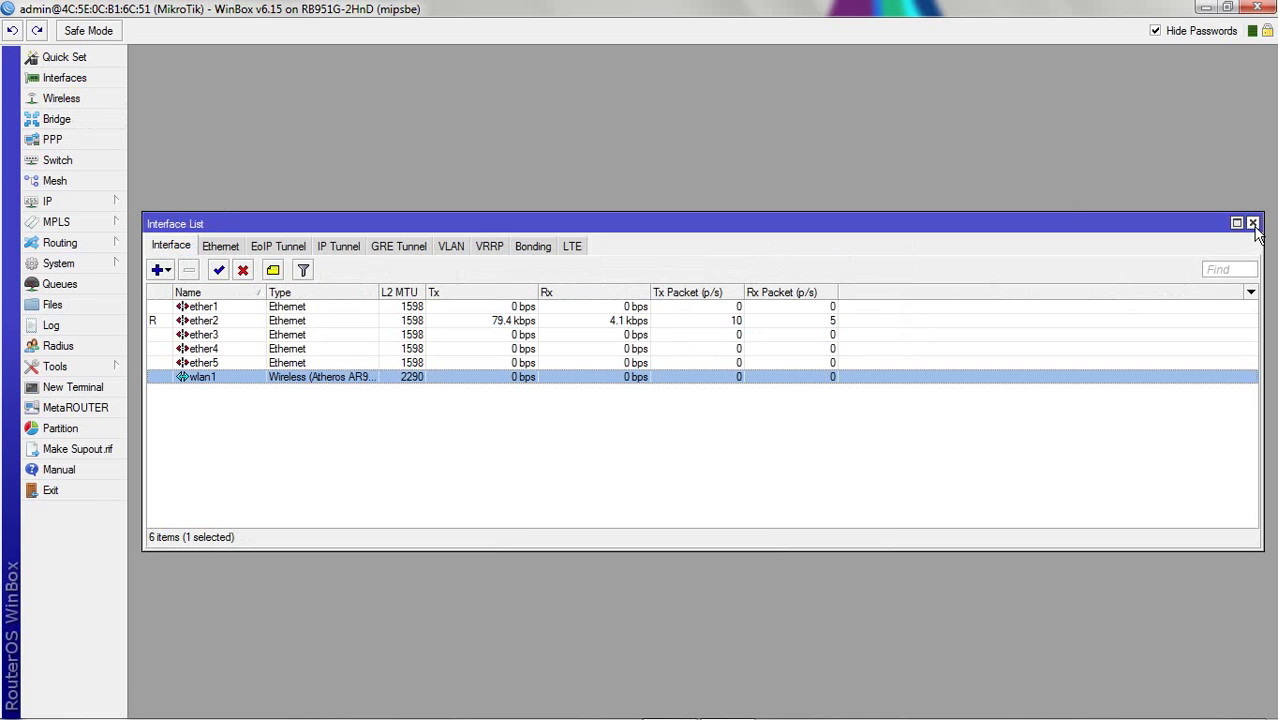
pyautogui.click(1254, 225)
# Step: Add a DHCP client on interface wlan1 under IP > DHCP Client, then close the list
pyautogui.click(83, 203)
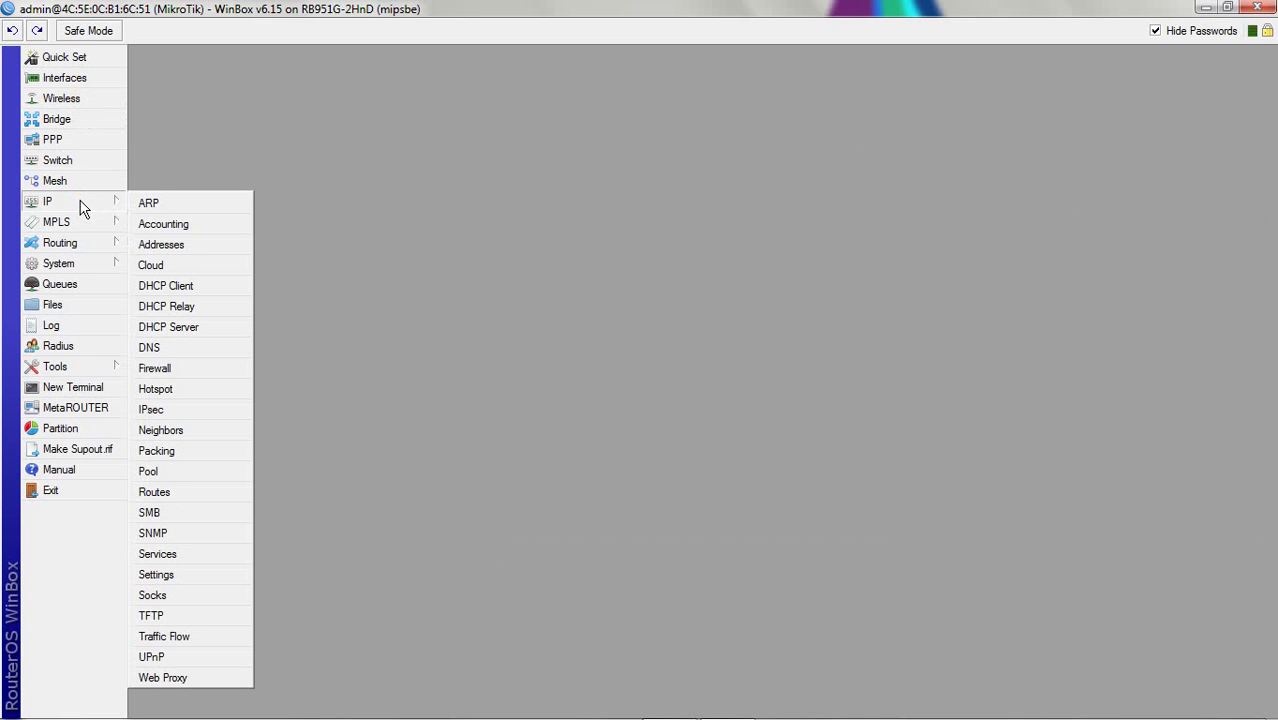
pyautogui.click(170, 287)
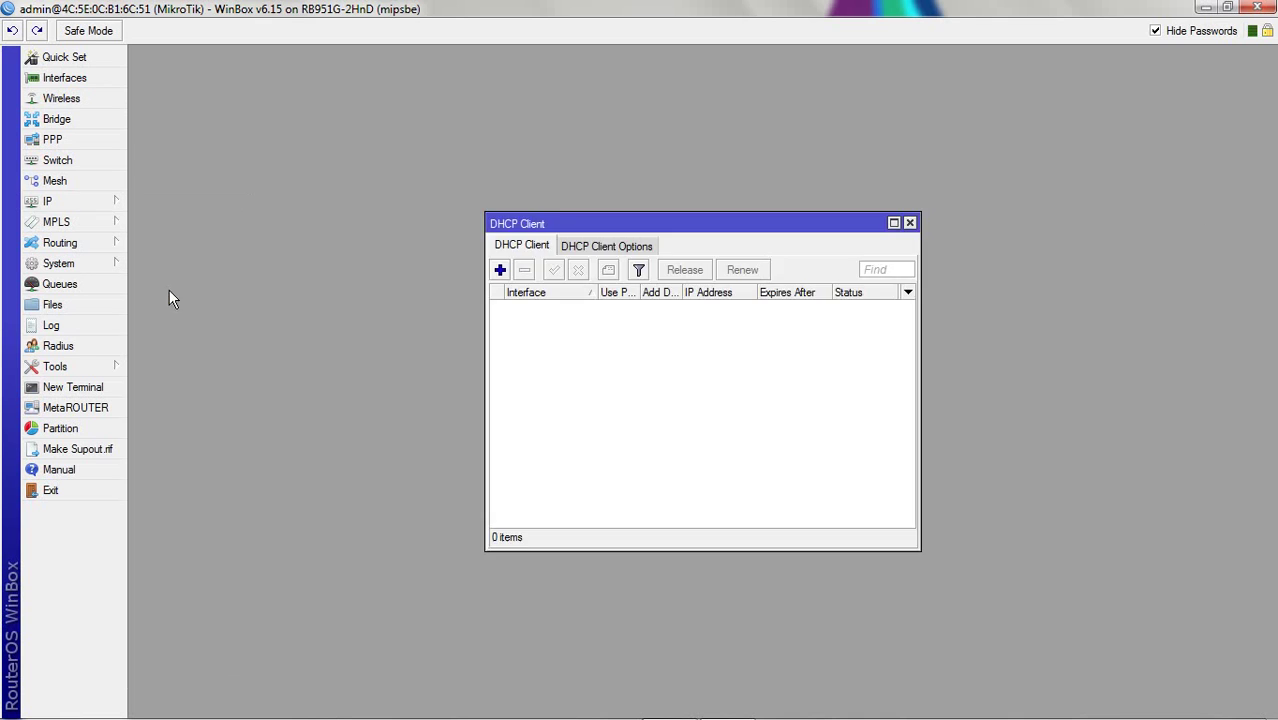
pyautogui.click(500, 270)
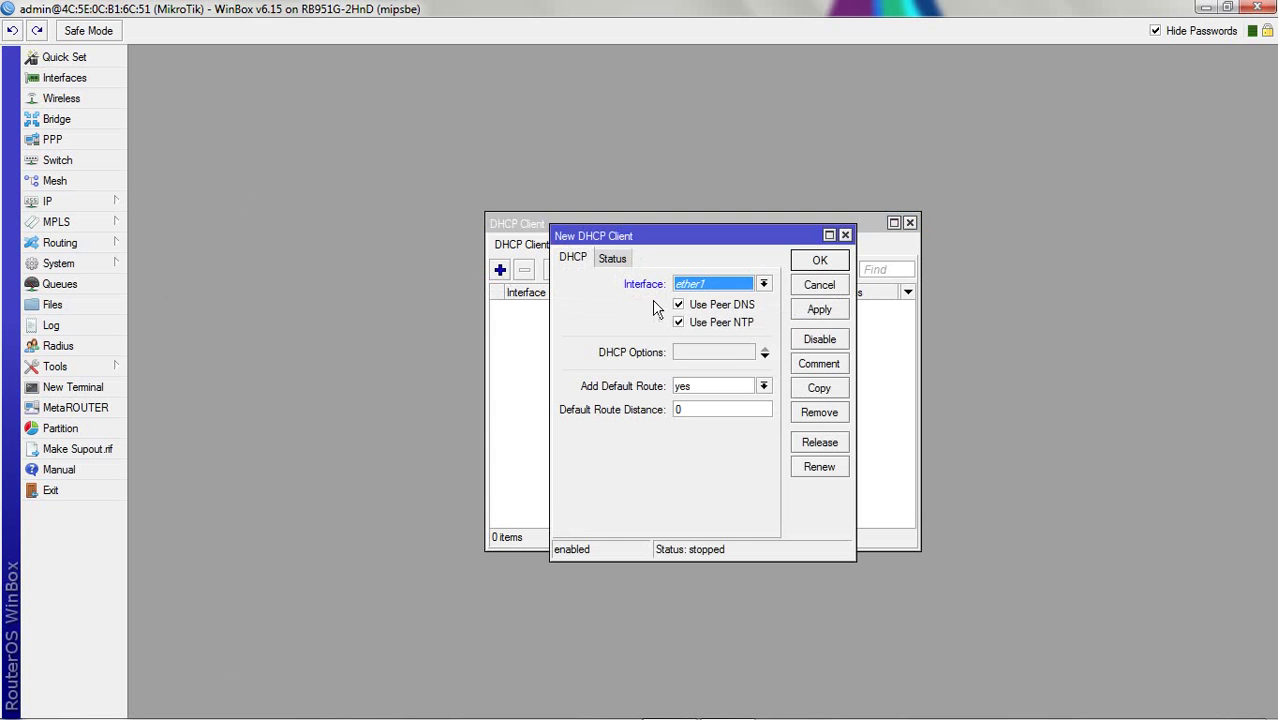
pyautogui.click(764, 286)
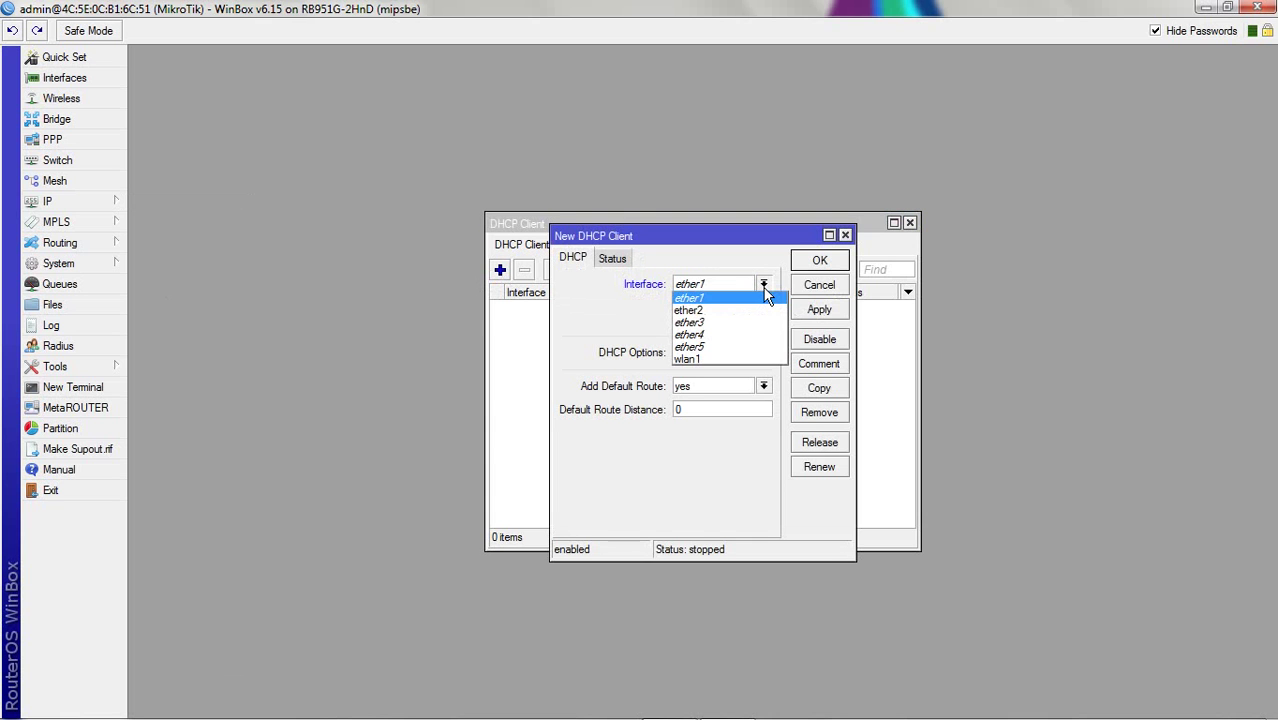
pyautogui.click(751, 357)
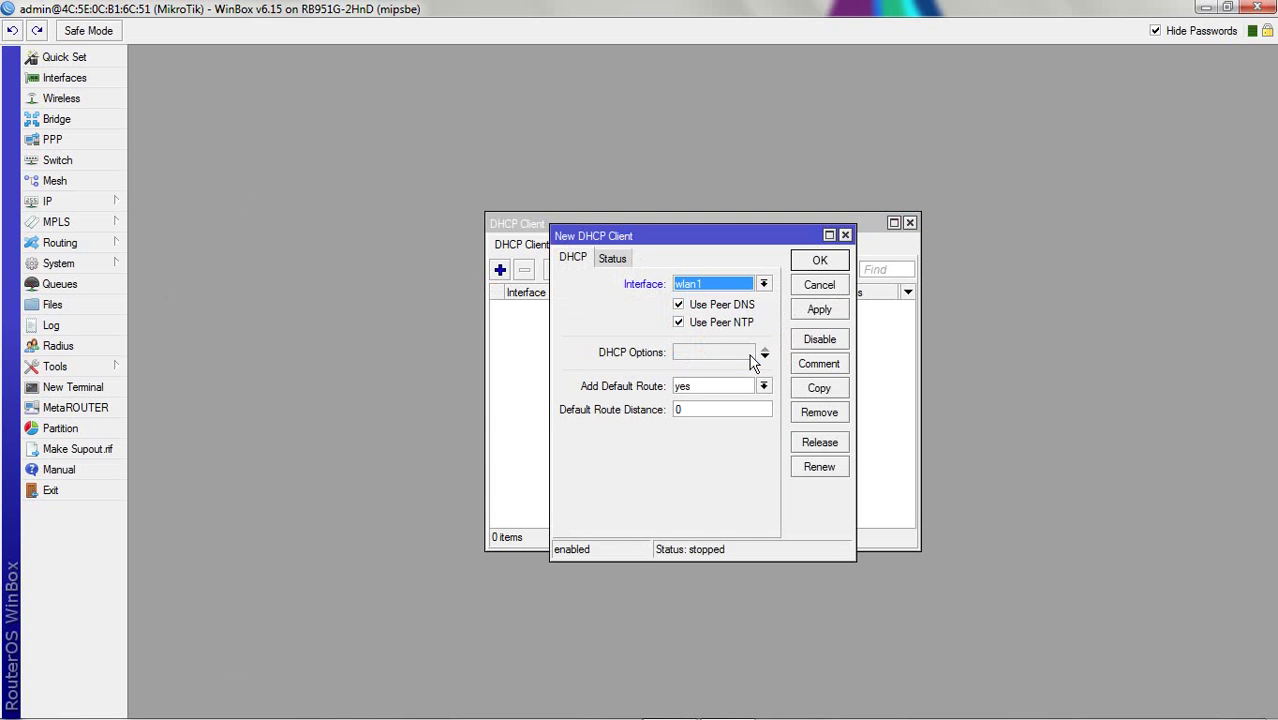
pyautogui.click(819, 309)
pyautogui.click(819, 261)
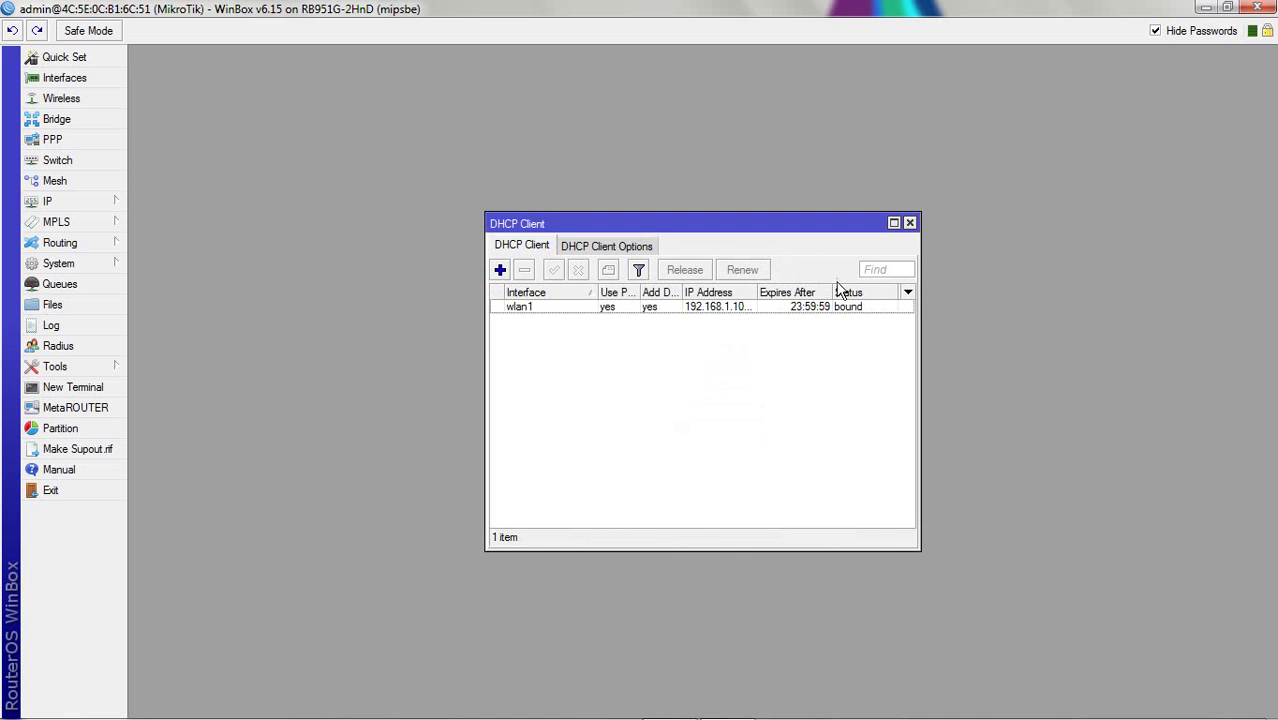
pyautogui.click(909, 224)
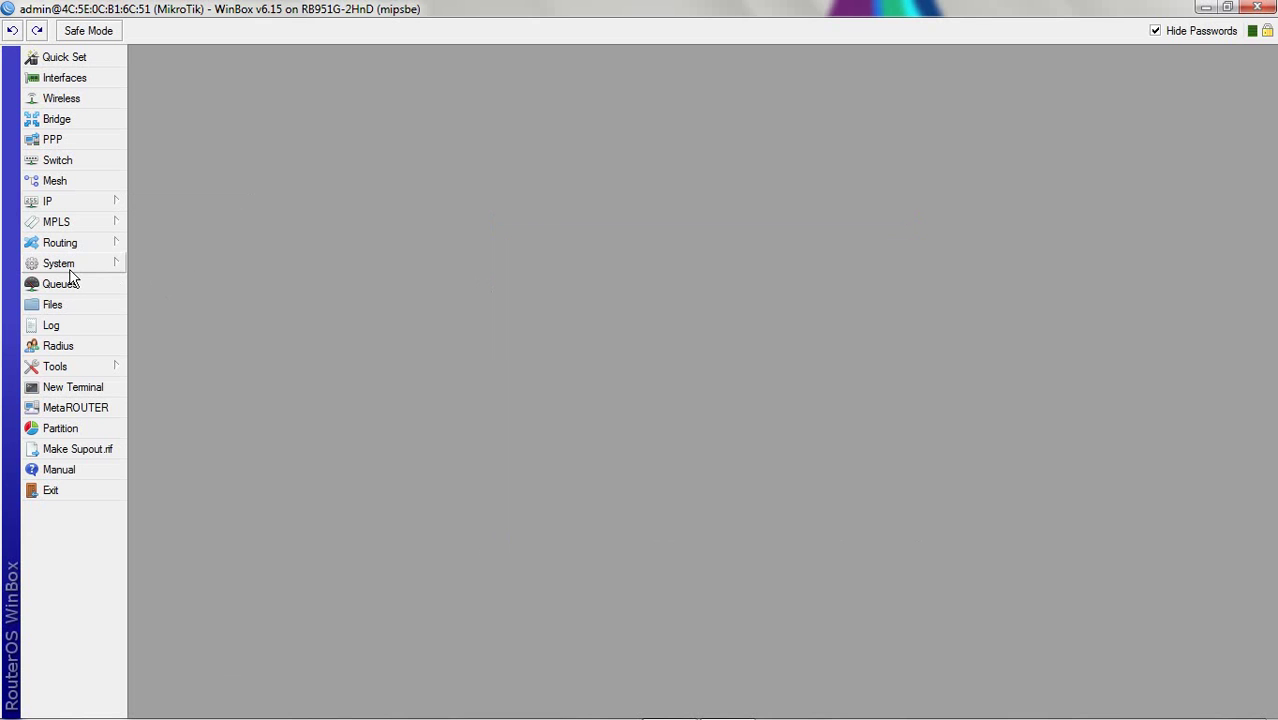
pyautogui.click(87, 389)
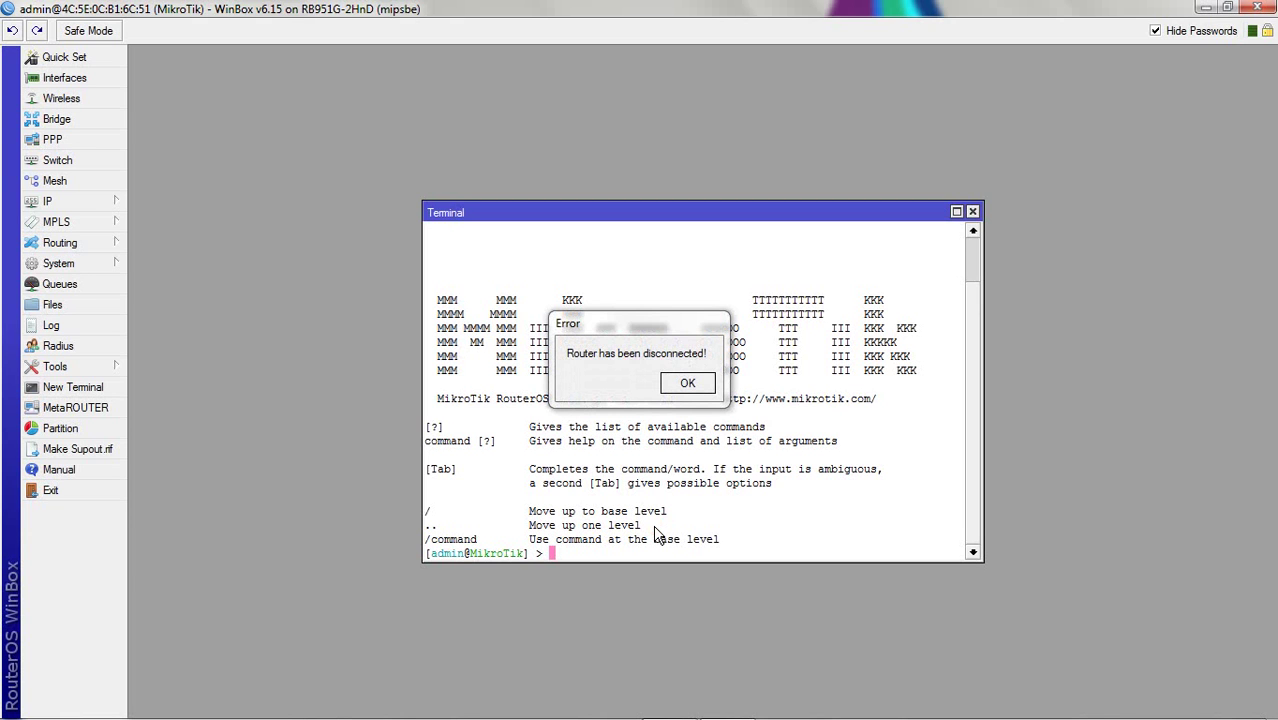
# Step: Dismiss the disconnect error, open a terminal, and ping google.com, stopping after three replies
pyautogui.press('Return')
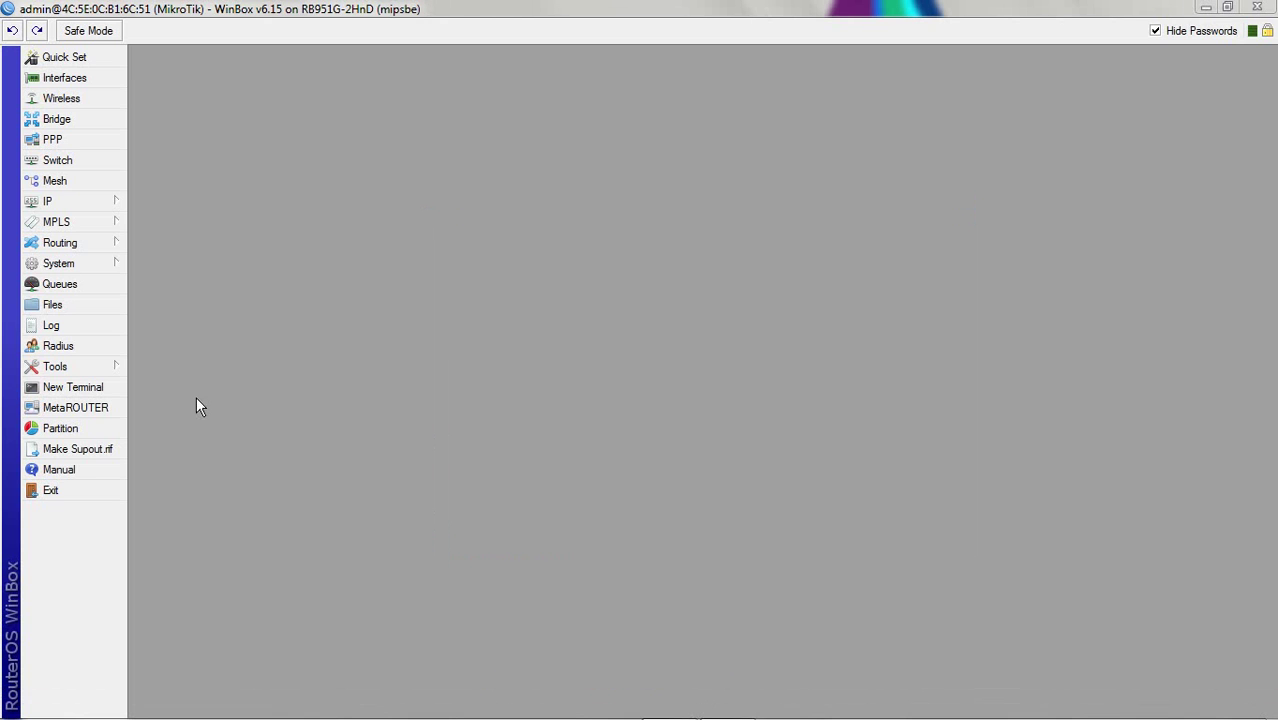
pyautogui.click(70, 387)
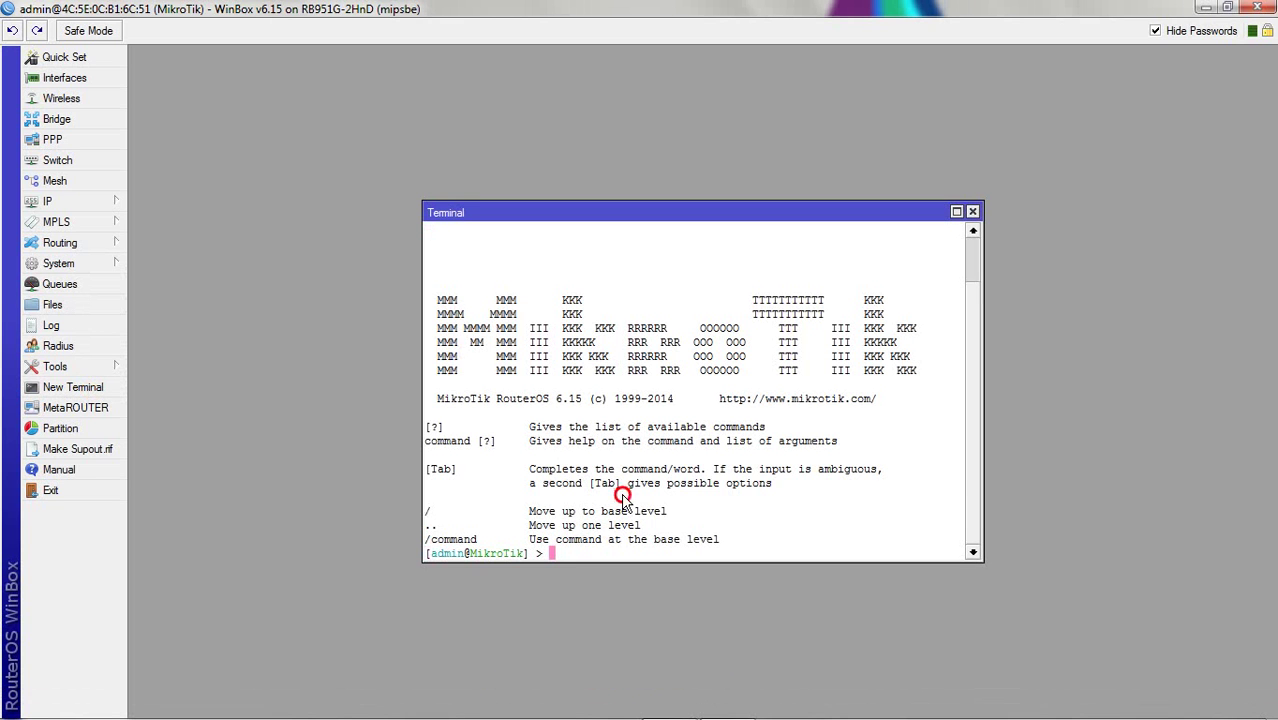
pyautogui.write('ping')
pyautogui.write('gle.com')
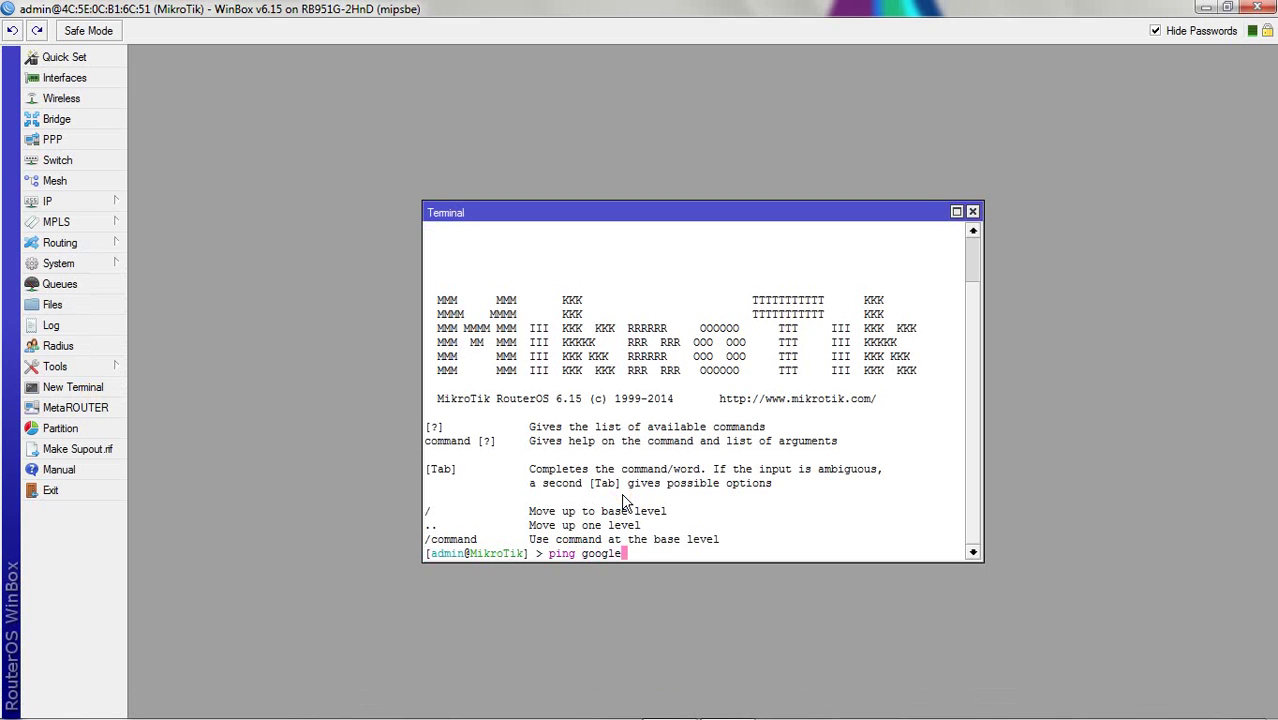
pyautogui.press('BackSpace')
pyautogui.write('m')
pyautogui.press('Return')
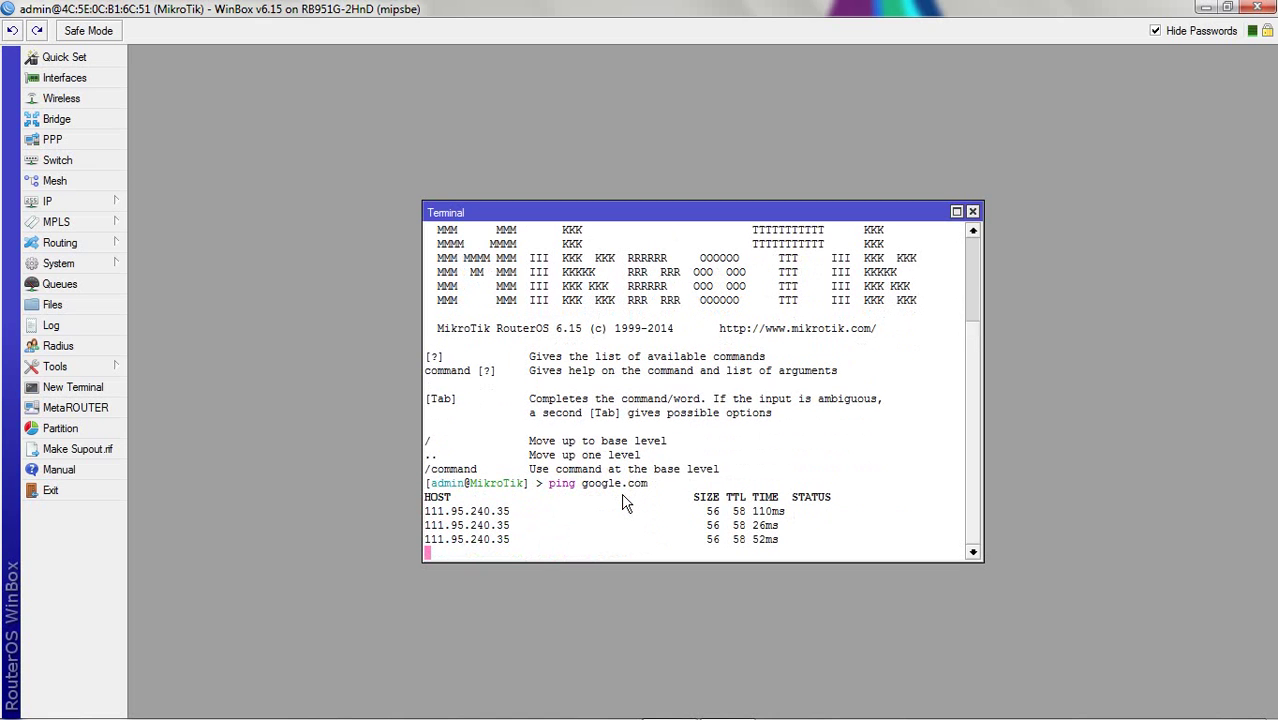
pyautogui.hotkey('ctrl', 'c')
# Step: Ping 192.168.1.1 and the blogspot website, then close the terminal
pyautogui.write('ping ')
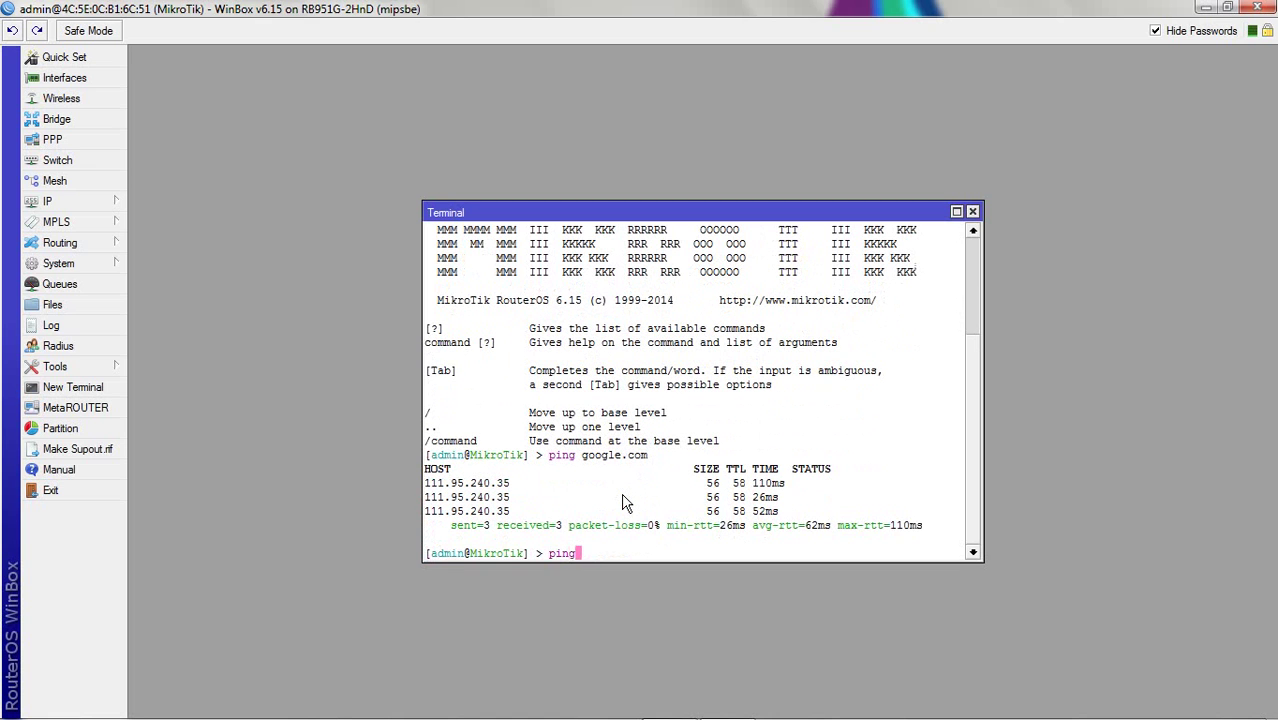
pyautogui.write('192.168.1.1')
pyautogui.press('Return')
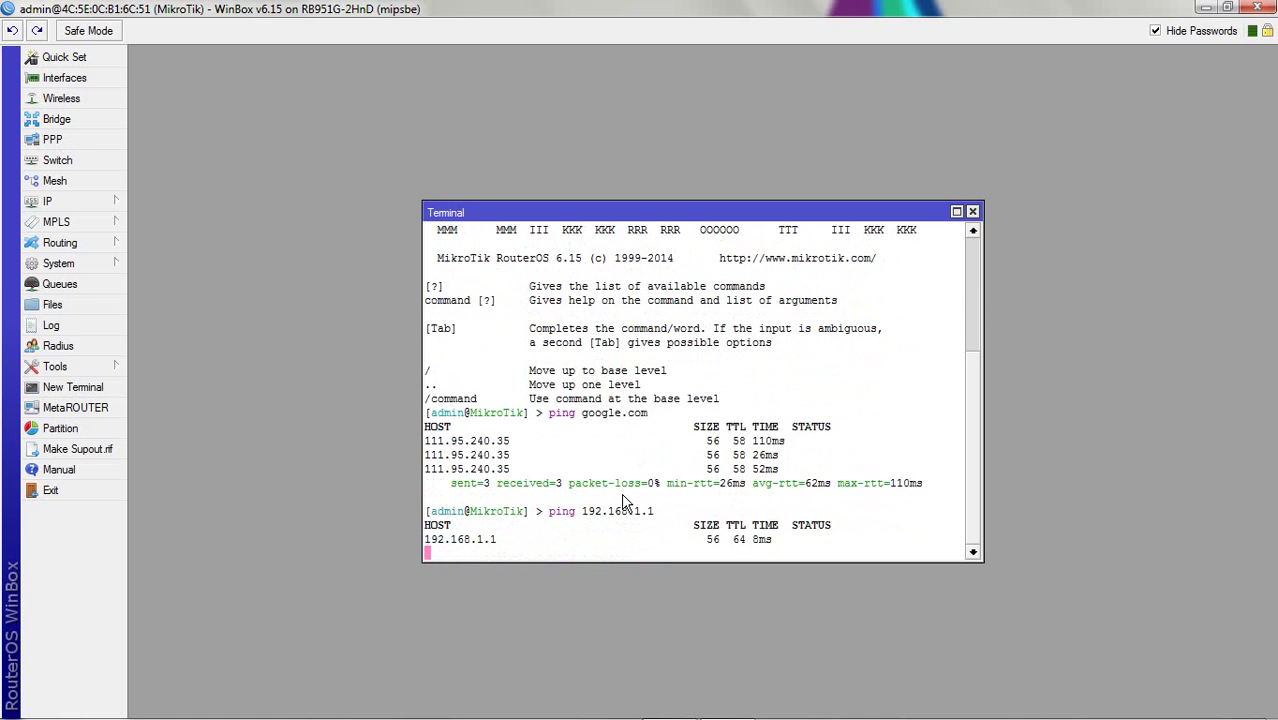
pyautogui.write('ping imanagustrian')
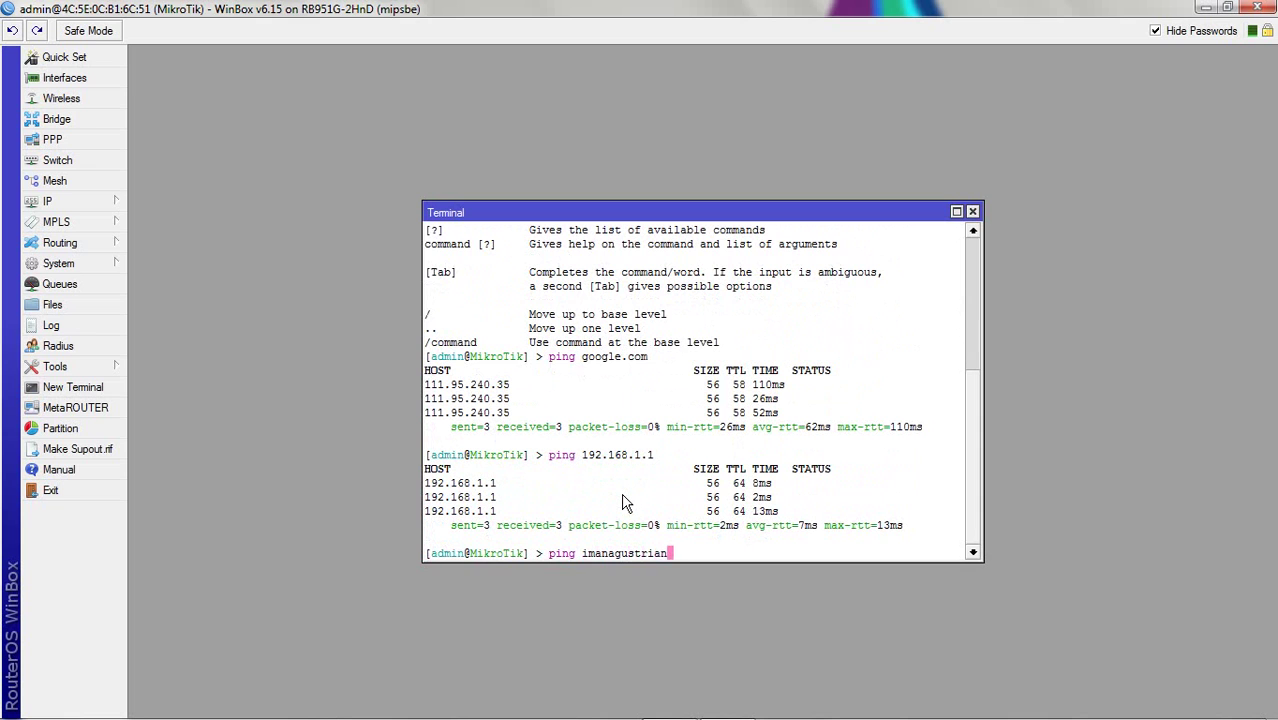
pyautogui.write('.blogspot.com')
pyautogui.press('Return')
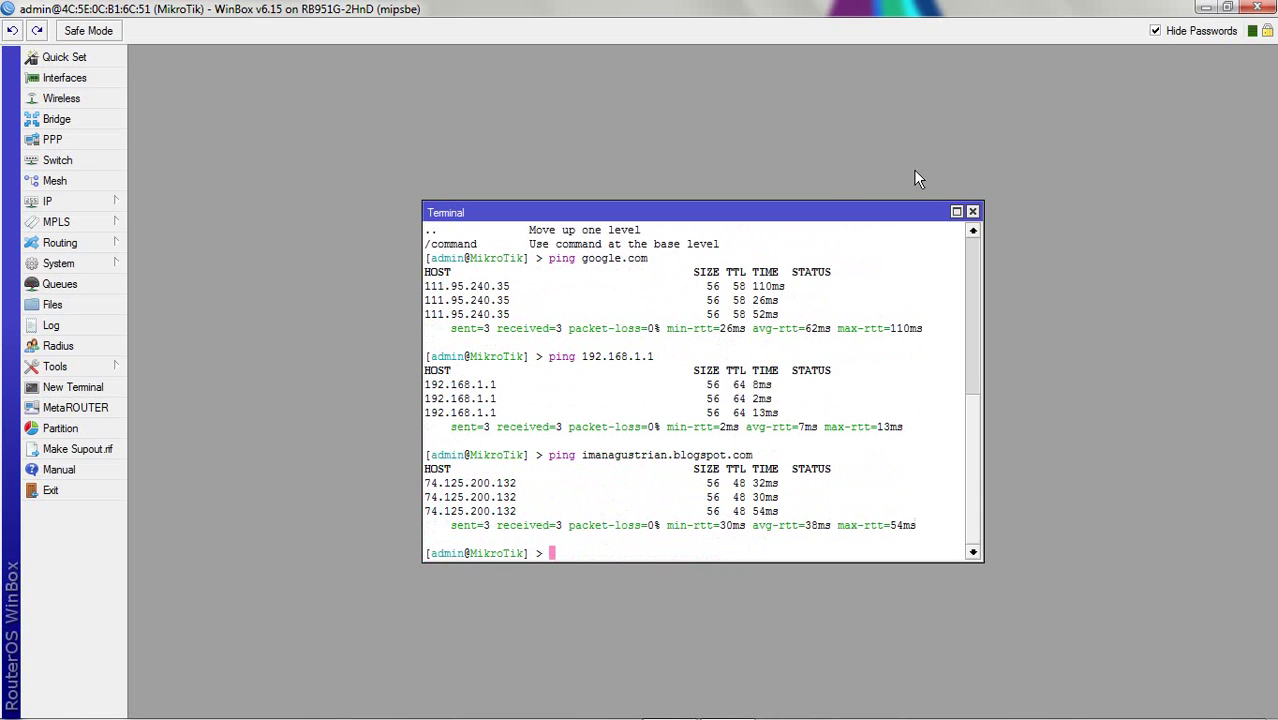
pyautogui.click(973, 212)
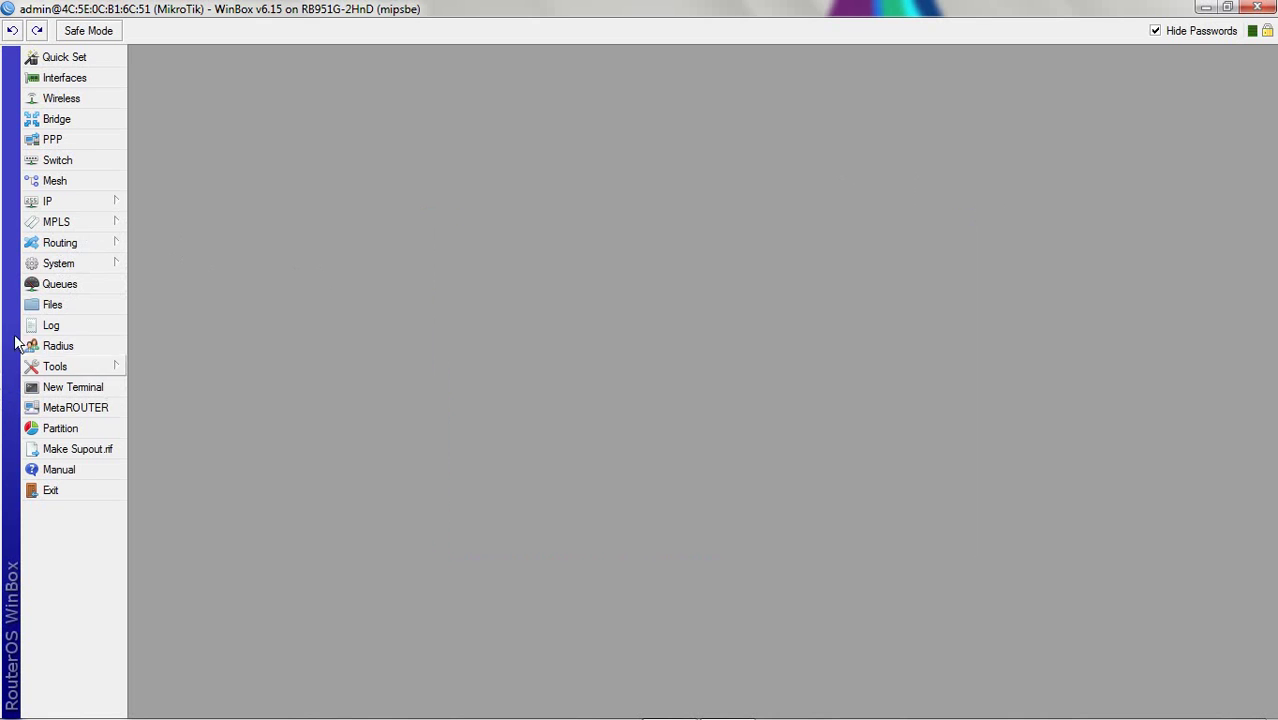
# Step: Start a new NAT rule in IP > Firewall with Out. Interface wlan1
pyautogui.click(85, 203)
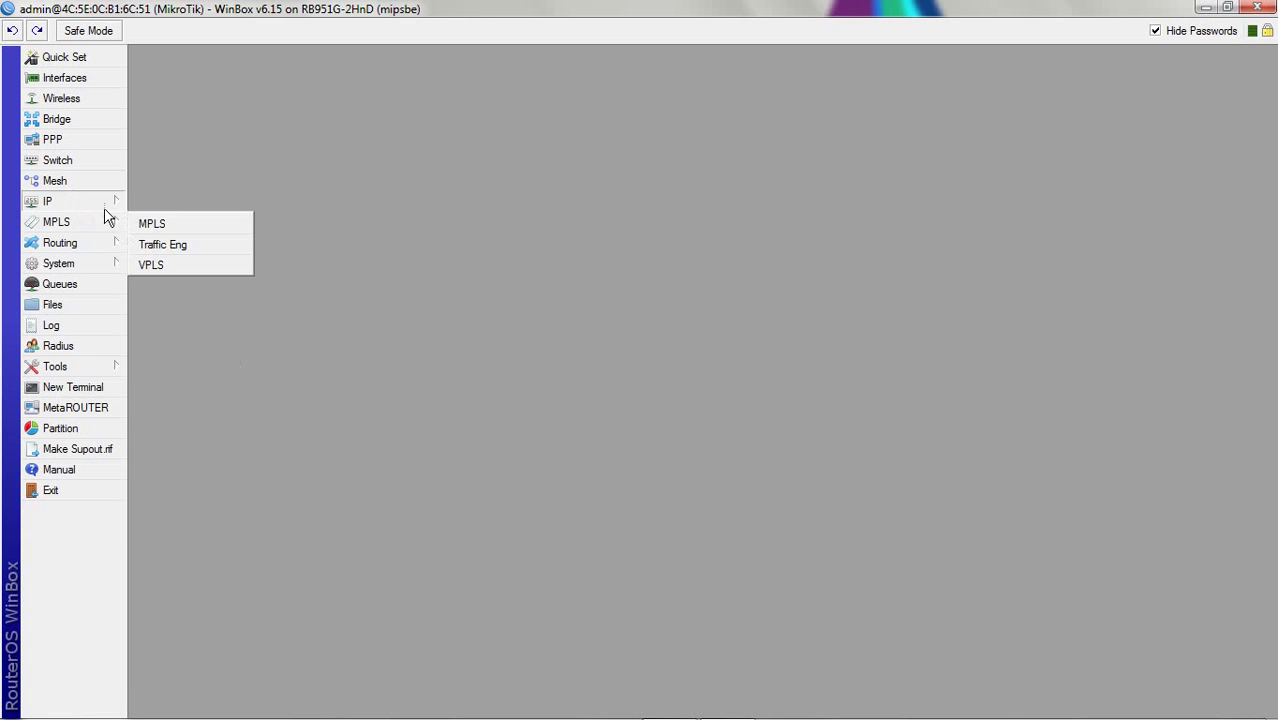
pyautogui.click(163, 374)
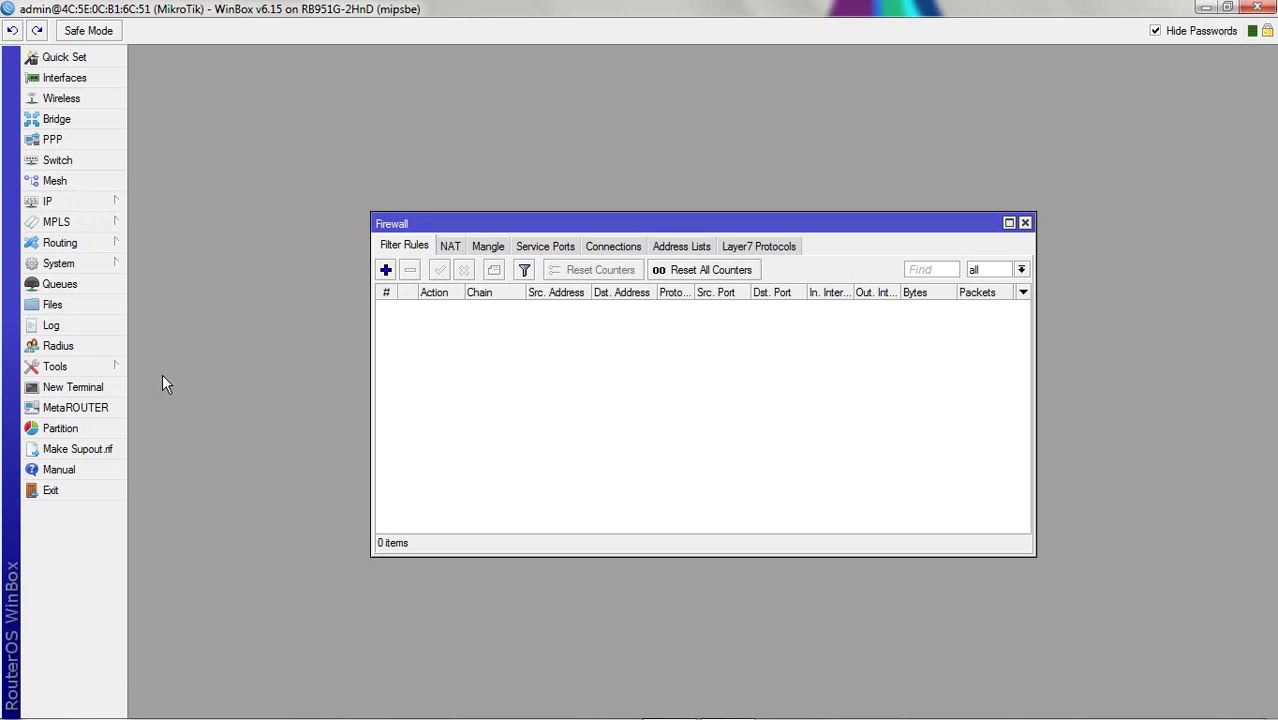
pyautogui.click(452, 250)
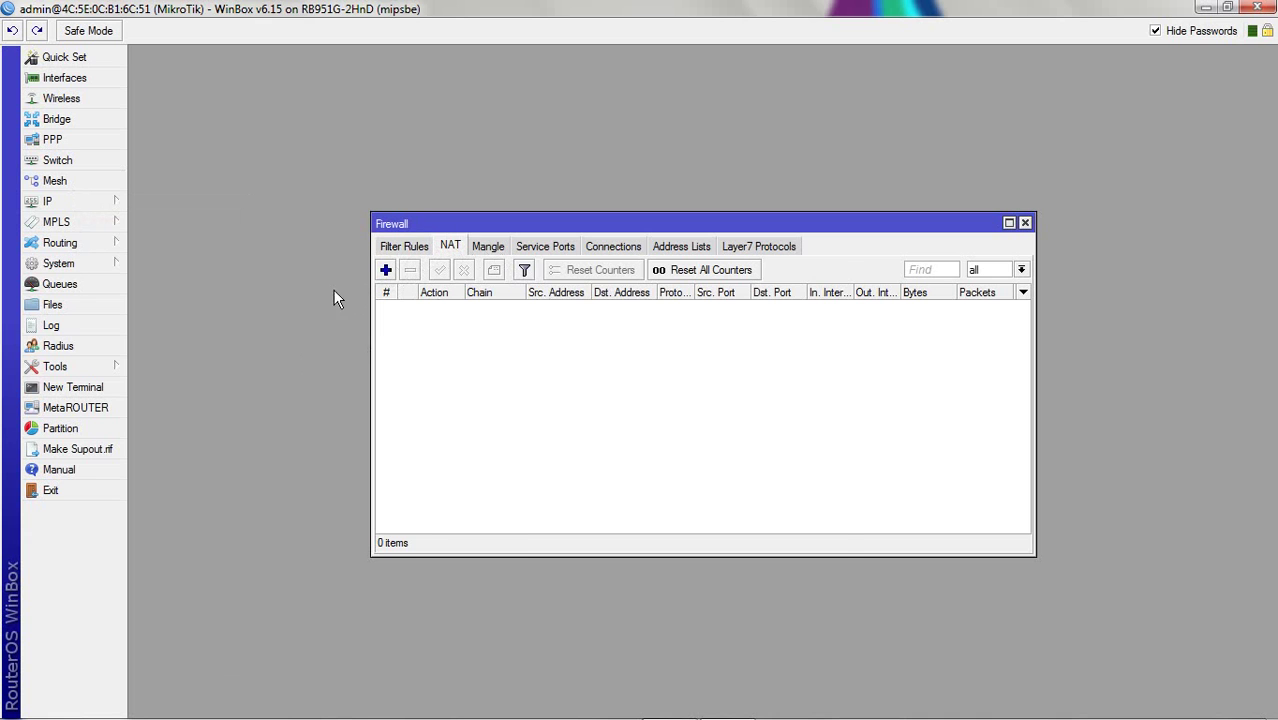
pyautogui.click(385, 271)
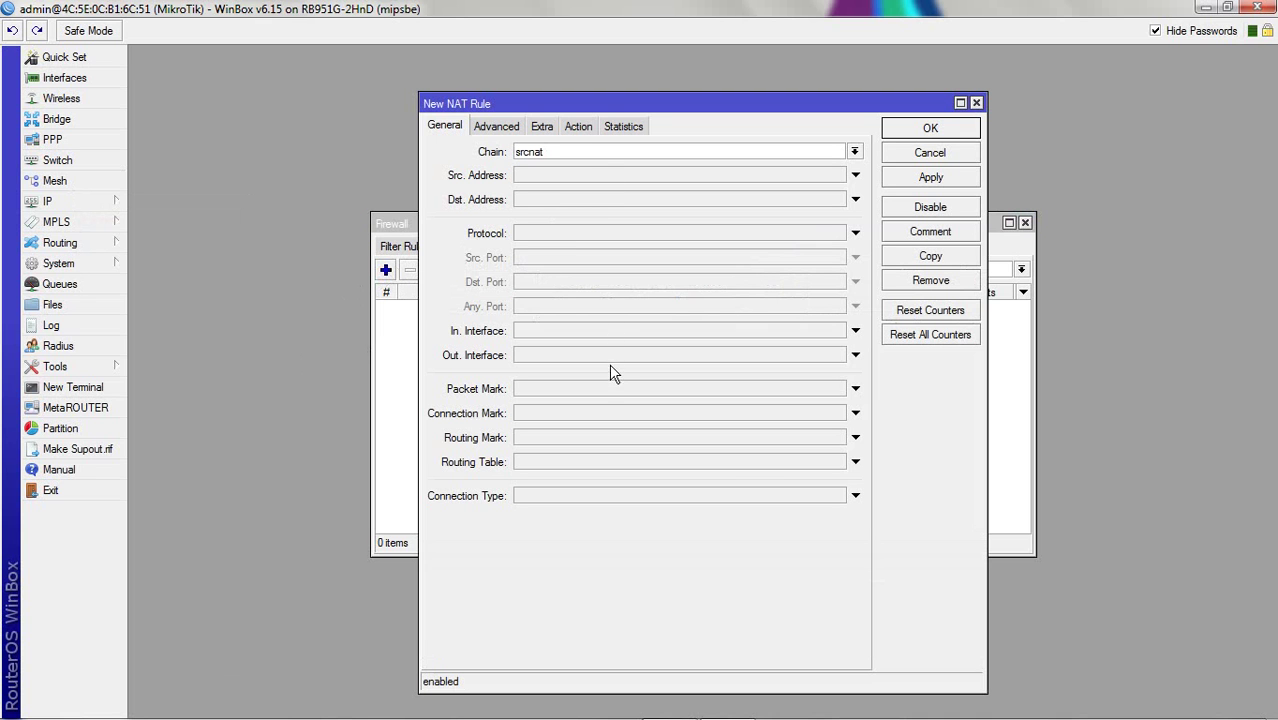
pyautogui.click(855, 355)
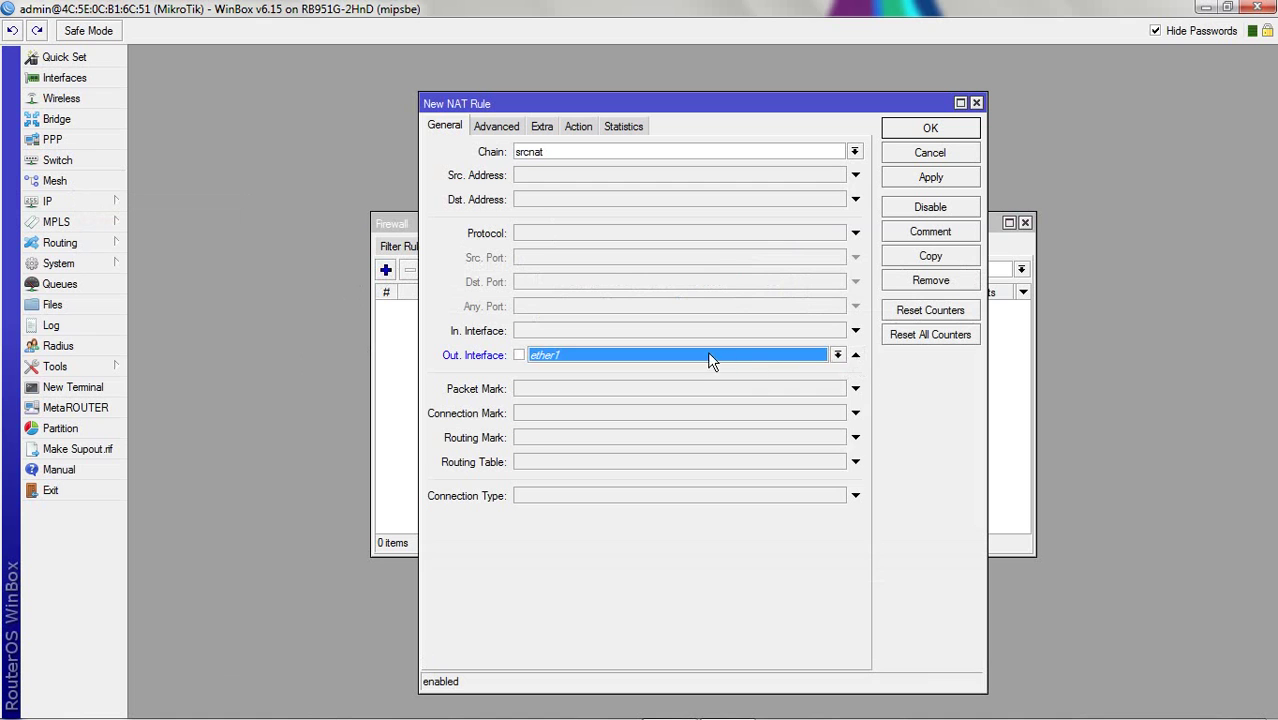
pyautogui.click(838, 355)
pyautogui.click(598, 484)
# Step: Set the rule's action to masquerade, save it, and close Firewall
pyautogui.click(579, 127)
pyautogui.click(535, 151)
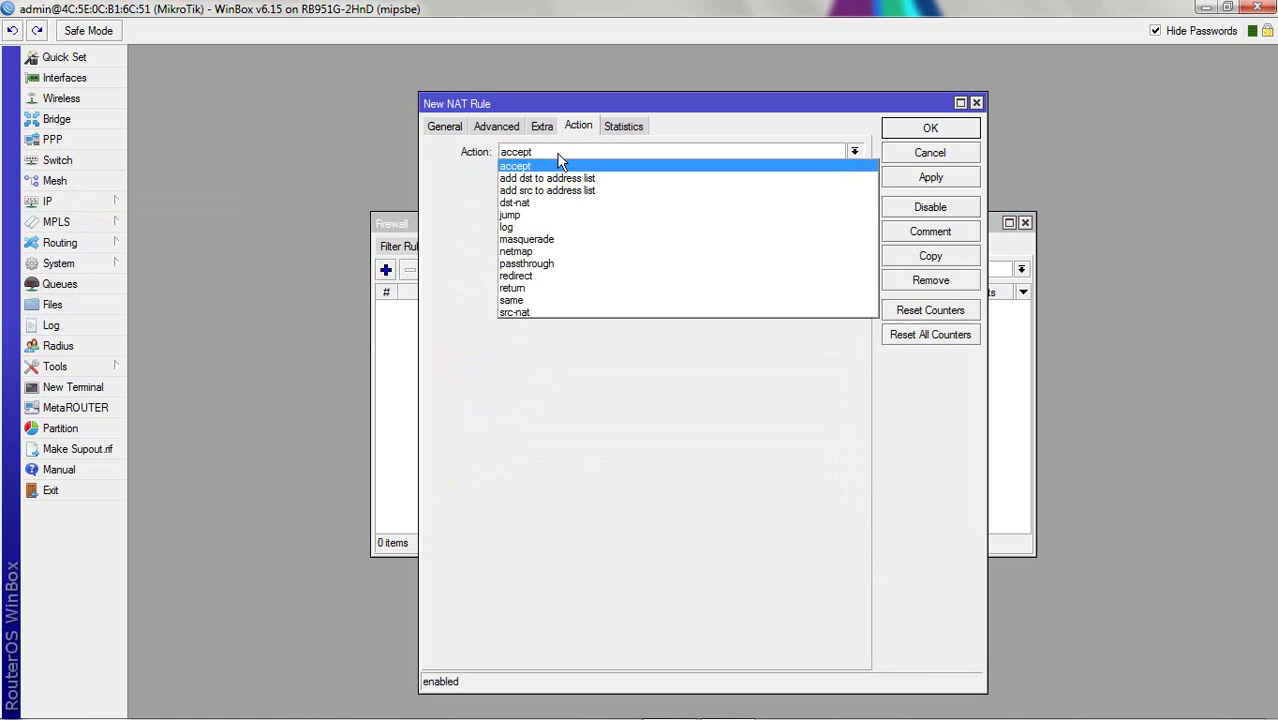
pyautogui.click(549, 239)
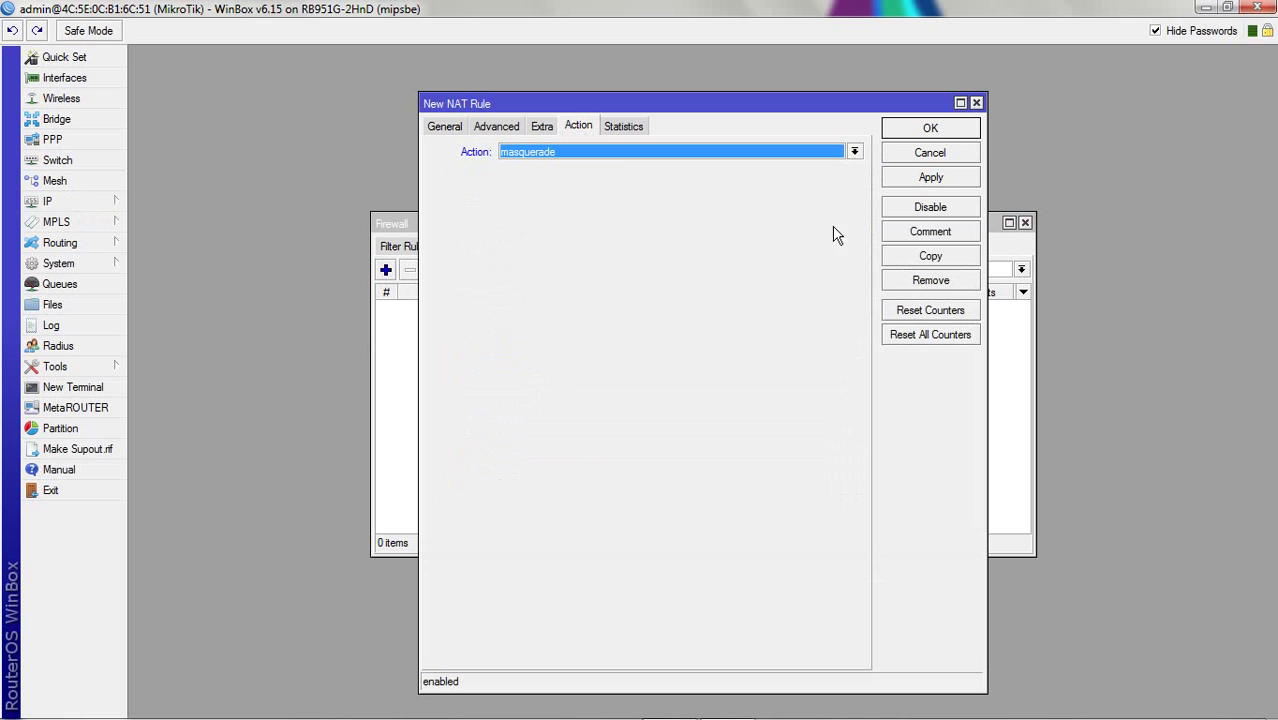
pyautogui.click(922, 188)
pyautogui.click(945, 133)
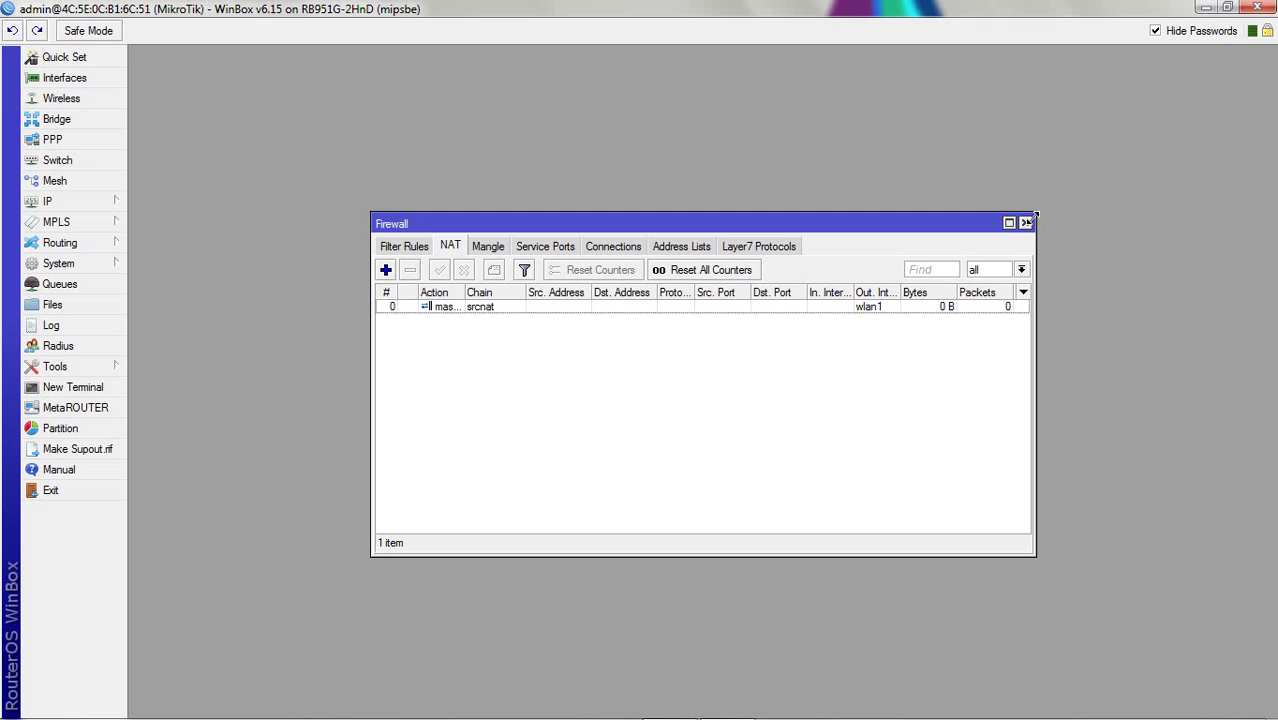
pyautogui.click(1025, 222)
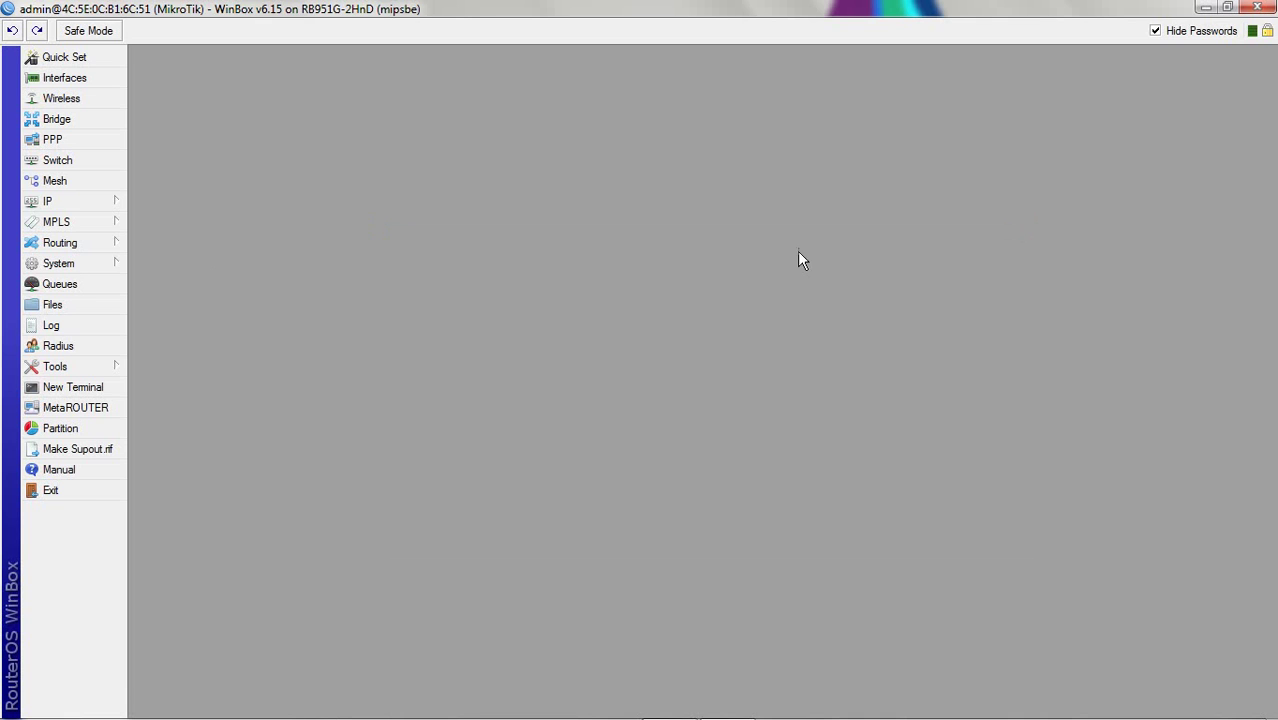
# Step: Add a new IP address entry of 11.11.11.21/24
pyautogui.click(86, 201)
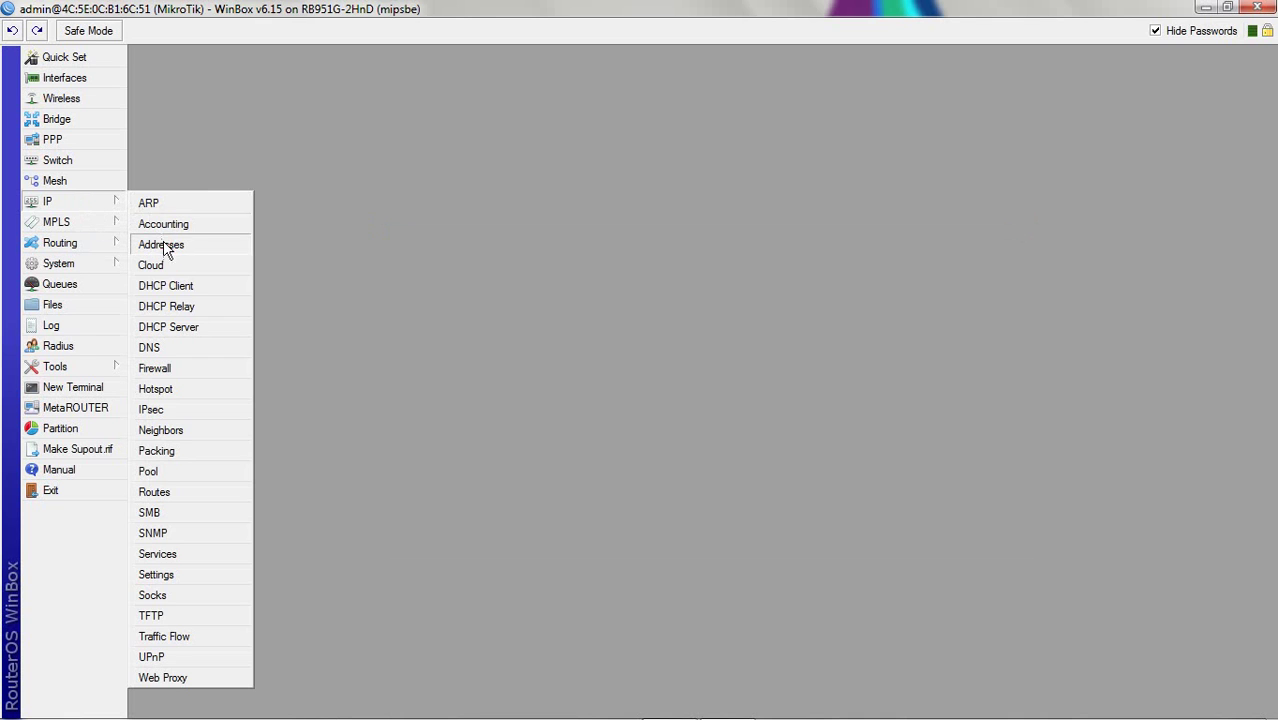
pyautogui.click(163, 244)
pyautogui.click(566, 256)
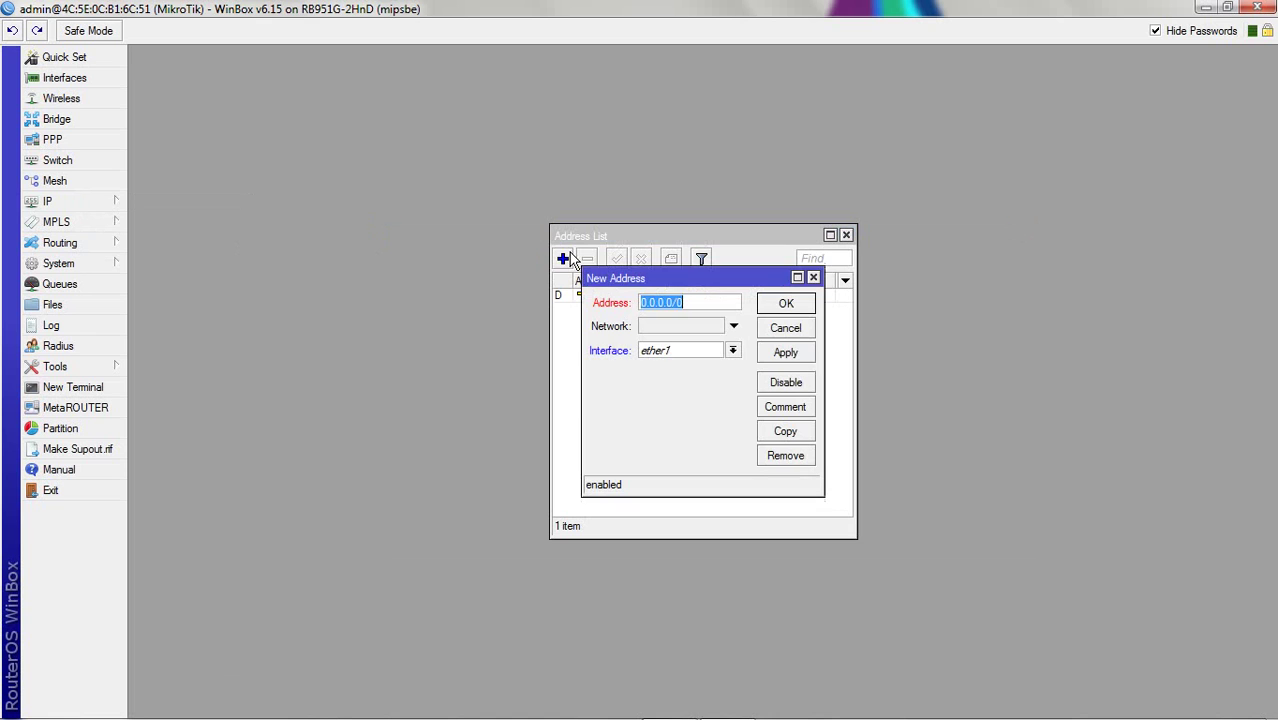
pyautogui.write('192.168.1')
pyautogui.press('BackSpace')
pyautogui.press('BackSpace')
pyautogui.press('BackSpace')
pyautogui.press('BackSpace')
pyautogui.press('BackSpace')
pyautogui.press('BackSpace')
pyautogui.press('BackSpace')
pyautogui.write('.12')
pyautogui.press('BackSpace')
pyautogui.press('BackSpace')
pyautogui.press('BackSpace')
pyautogui.write('11.11.11.21')
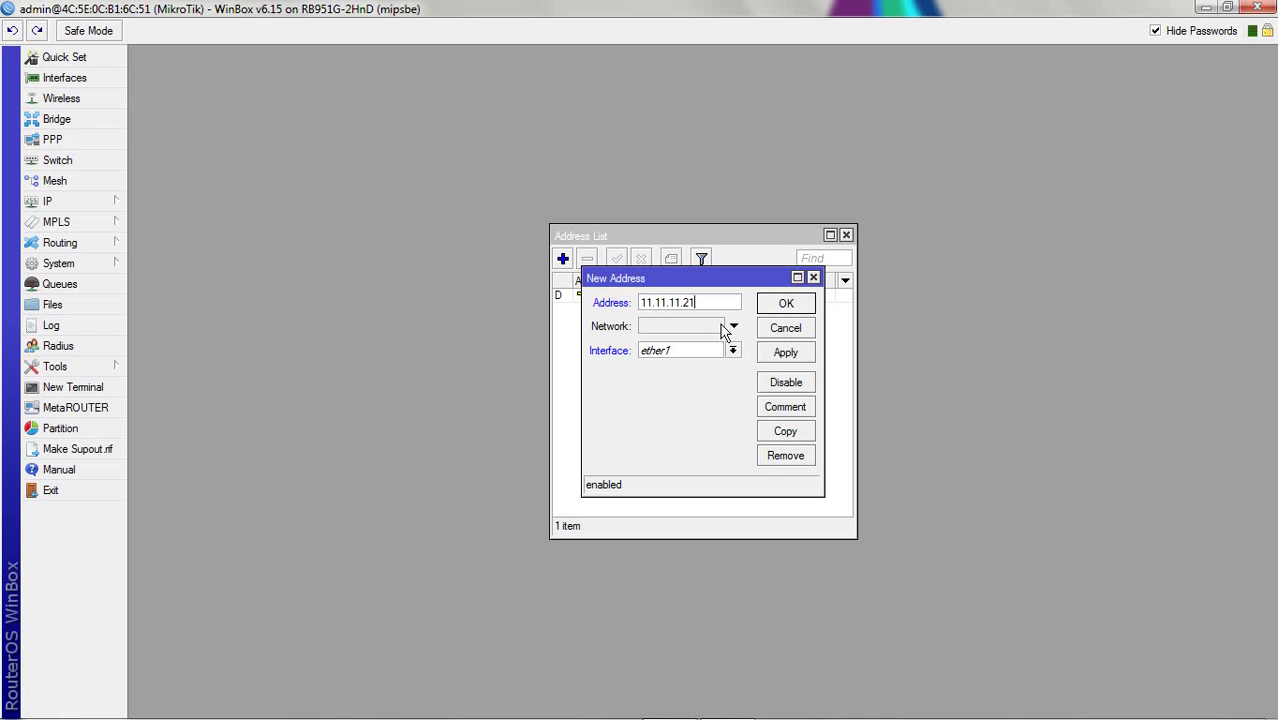
pyautogui.write('/24')
# Step: Assign the 11.11.11.21/24 address to ether2 and save it
pyautogui.click(733, 351)
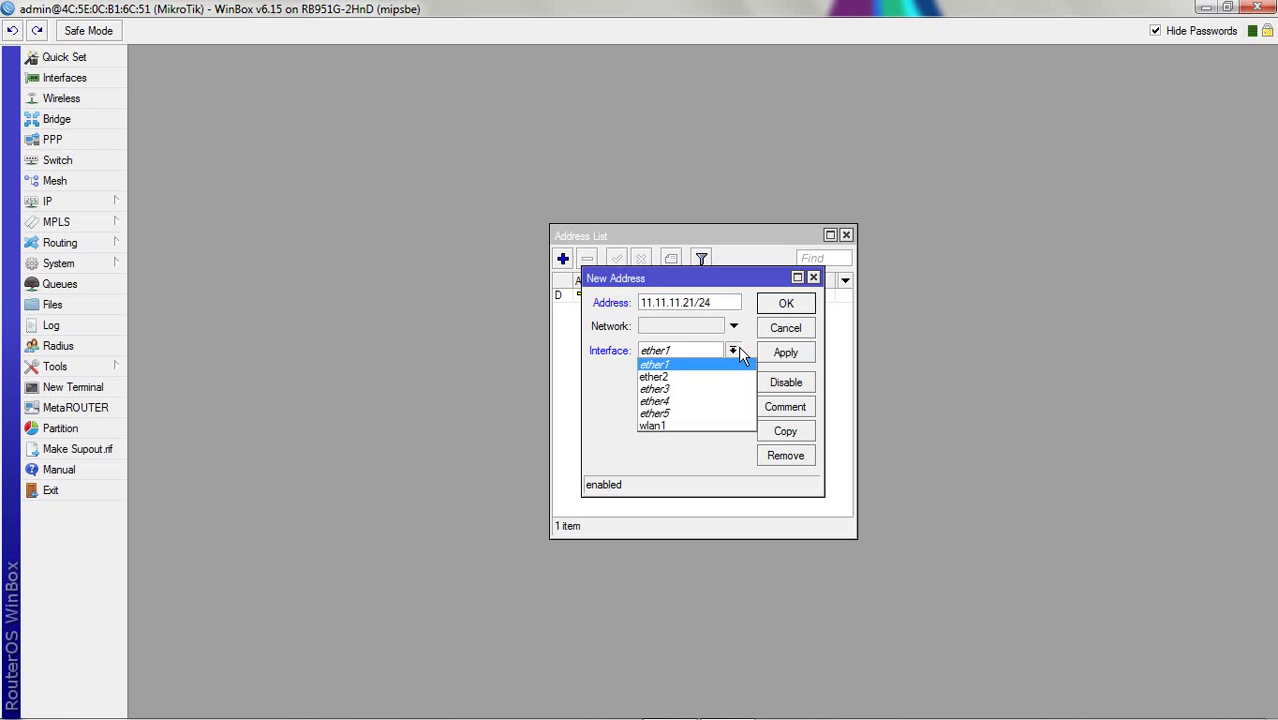
pyautogui.click(687, 378)
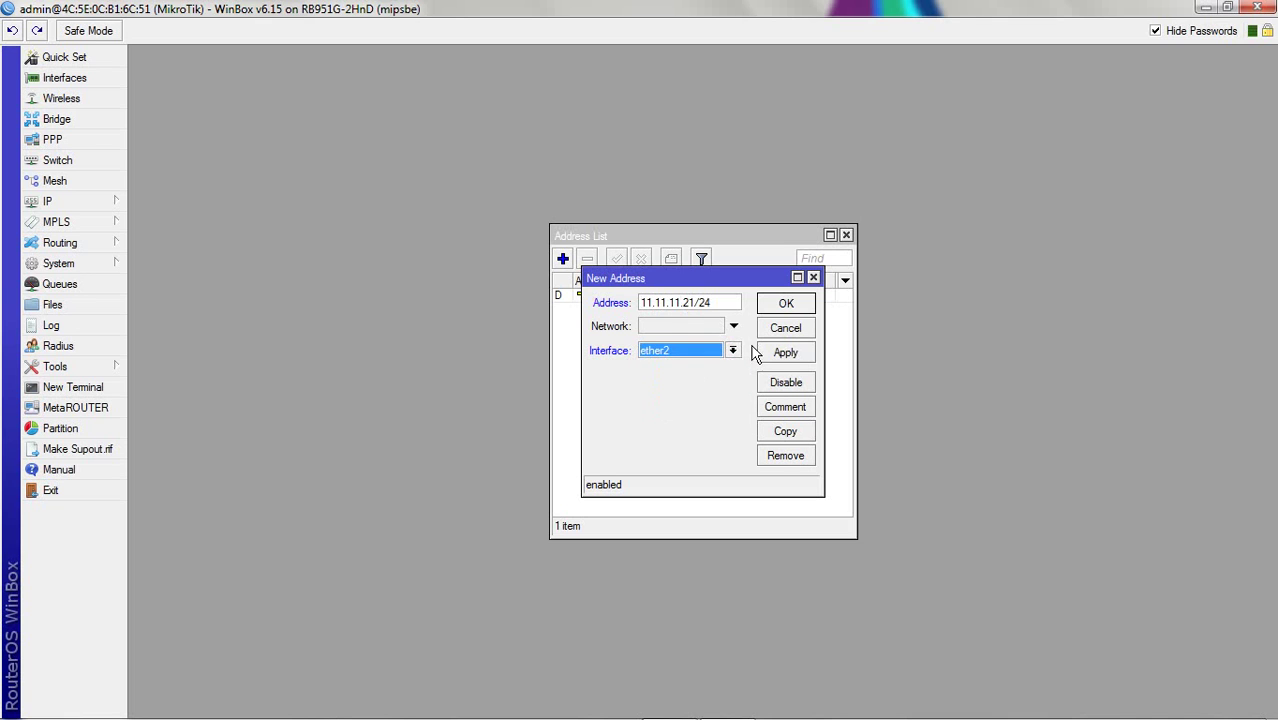
pyautogui.click(800, 356)
pyautogui.click(787, 304)
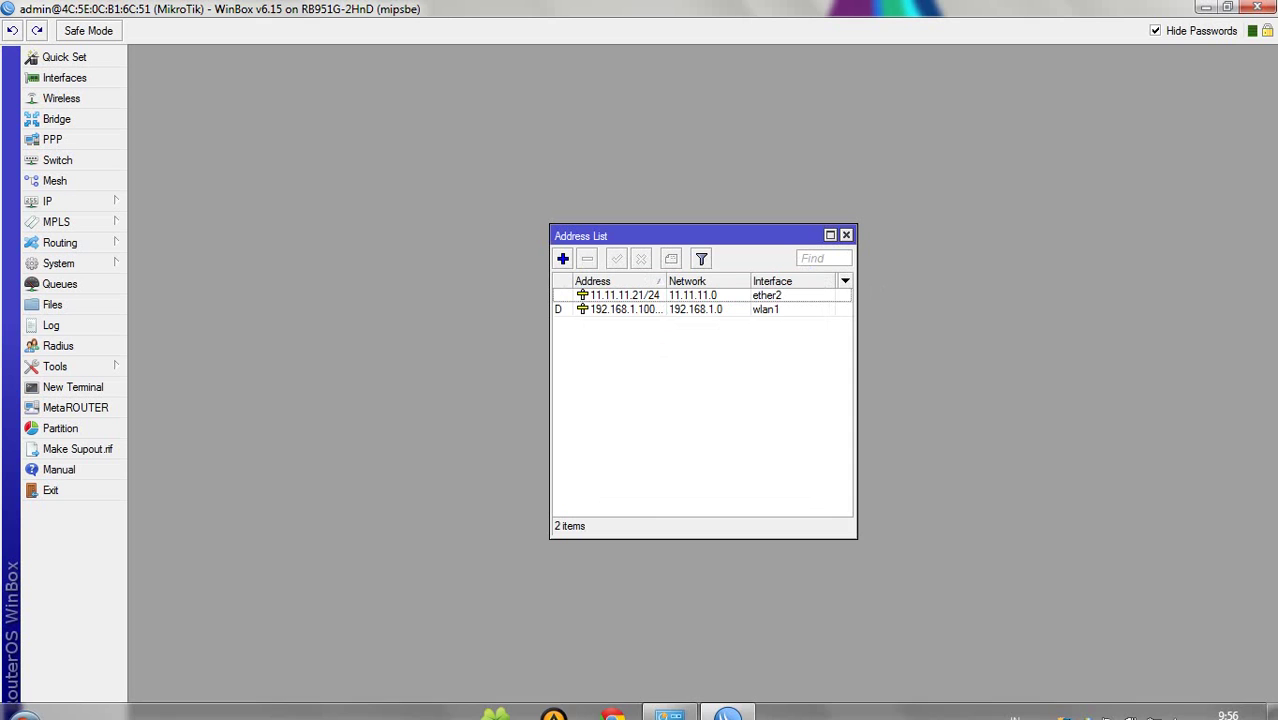
pyautogui.moveTo(1062, 716)
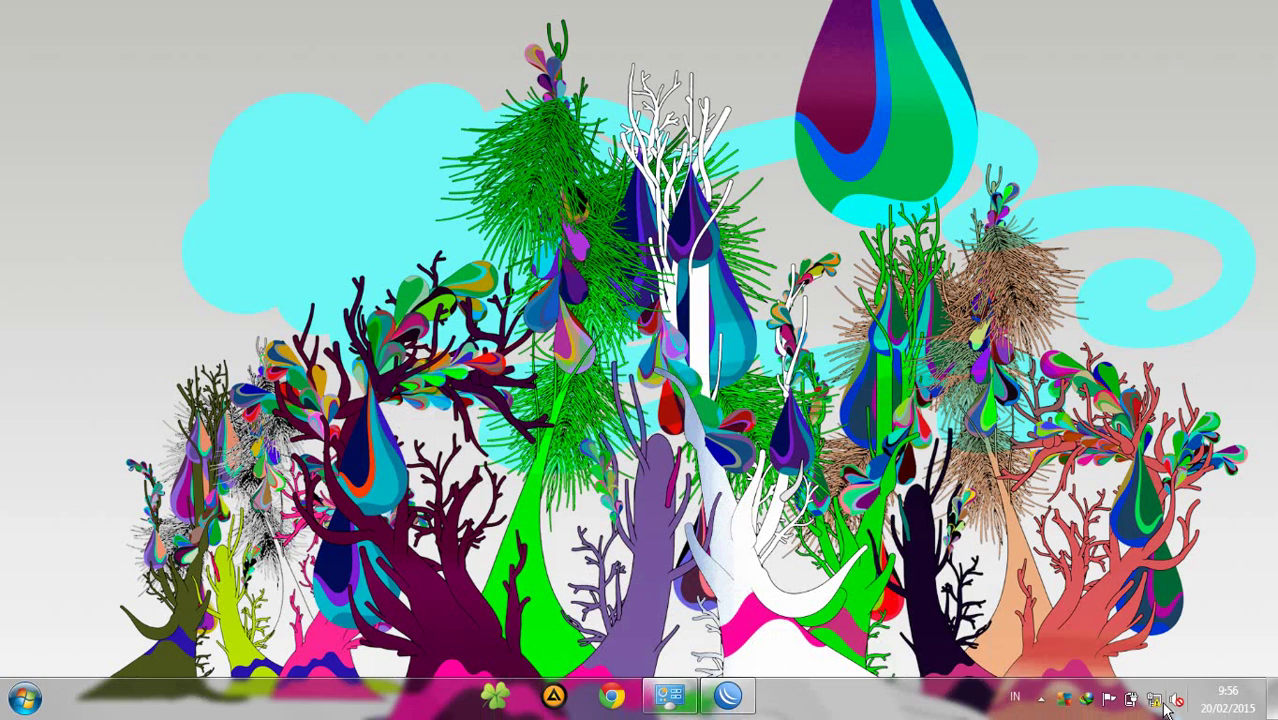
pyautogui.click(1163, 704)
# Step: Open the IPv4 properties of Local Area Connection and choose a manually set IP address
pyautogui.click(1125, 646)
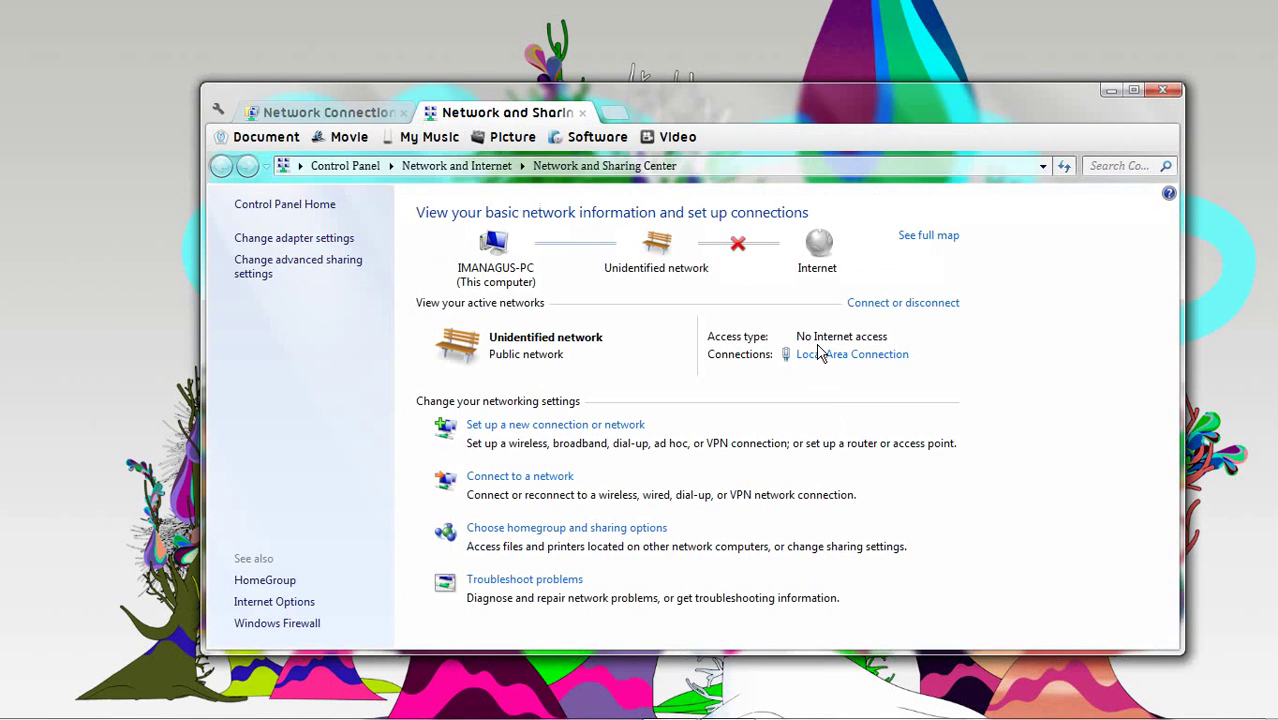
pyautogui.click(815, 354)
pyautogui.click(556, 506)
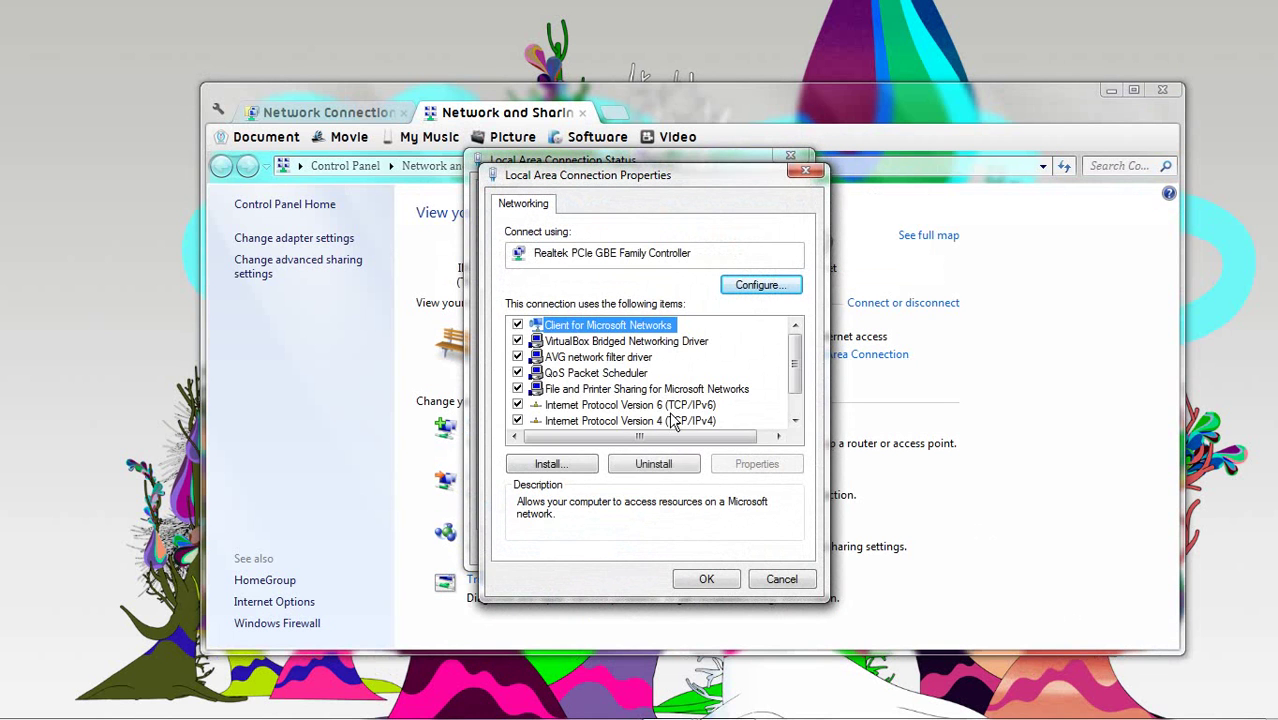
pyautogui.doubleClick(670, 416)
pyautogui.click(628, 377)
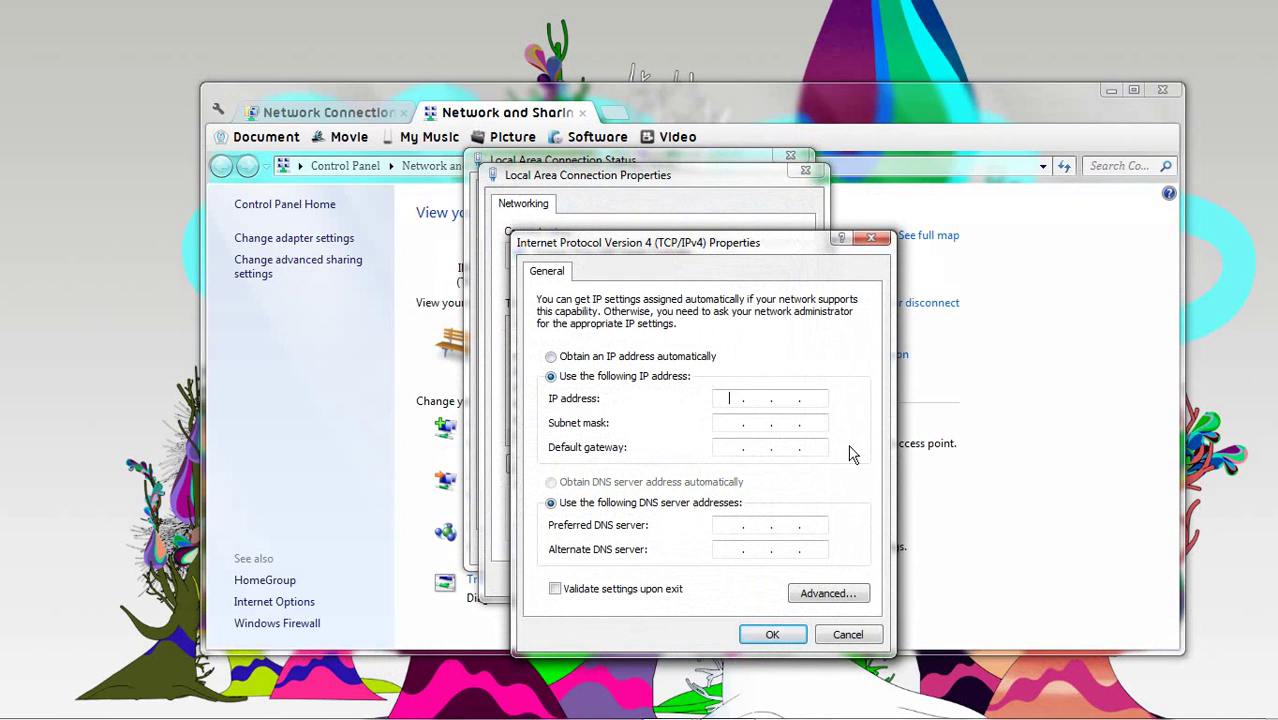
# Step: Enter IP 11.11.11.22, mask 255.255.255.0, gateway 11.11.11.1 and DNS 8.8.8.8, and accept
pyautogui.write('11 . 11 . 11 . 22')
pyautogui.press('Tab')
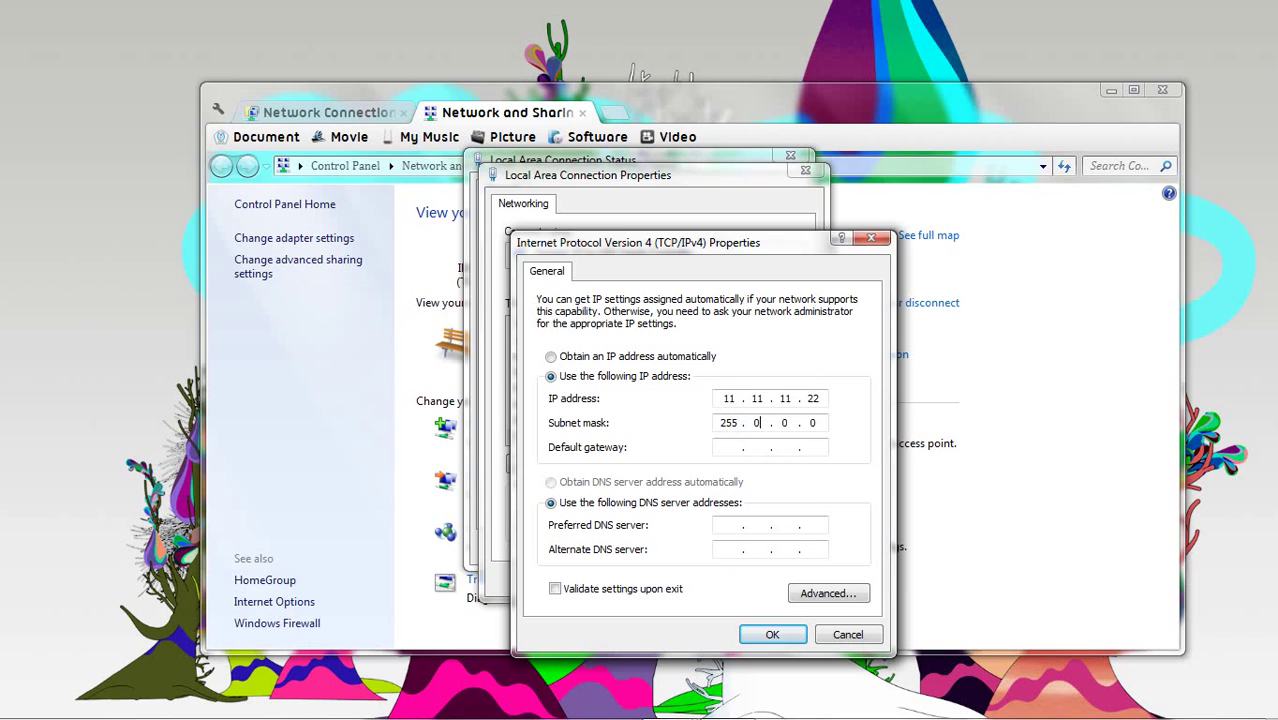
pyautogui.write('255 . 255')
pyautogui.press('Tab')
pyautogui.press('Tab')
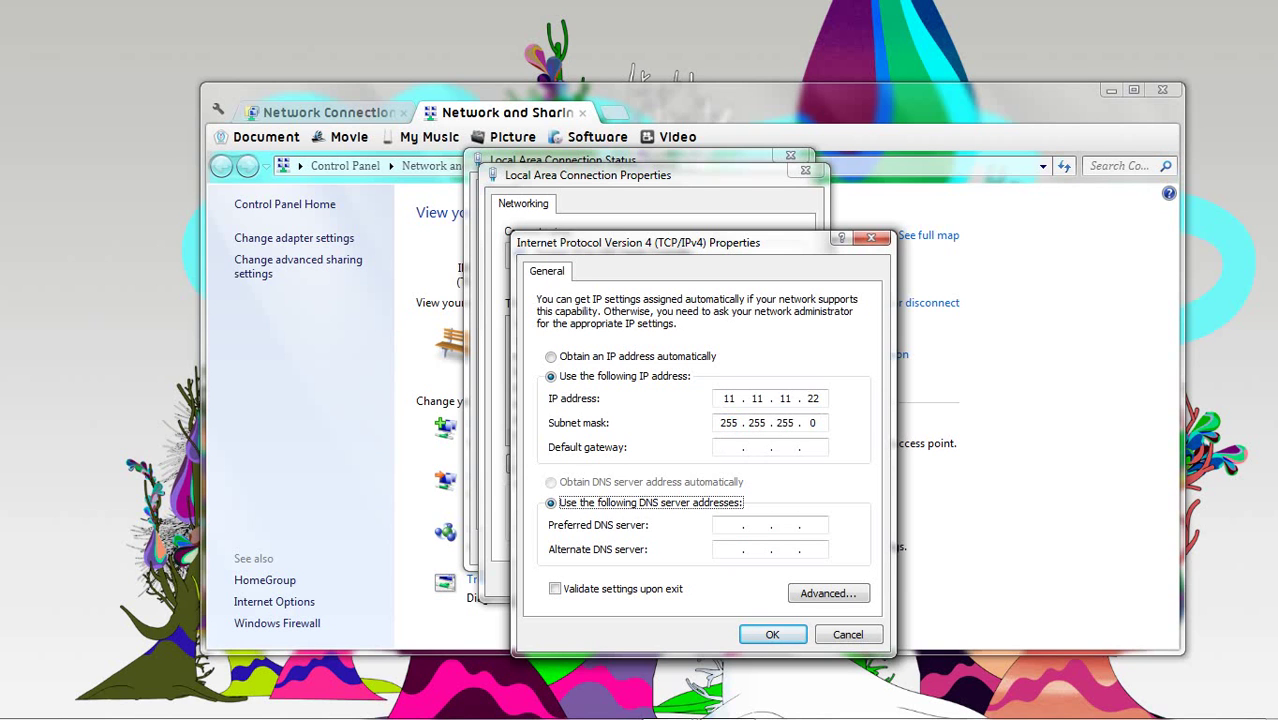
pyautogui.click(728, 447)
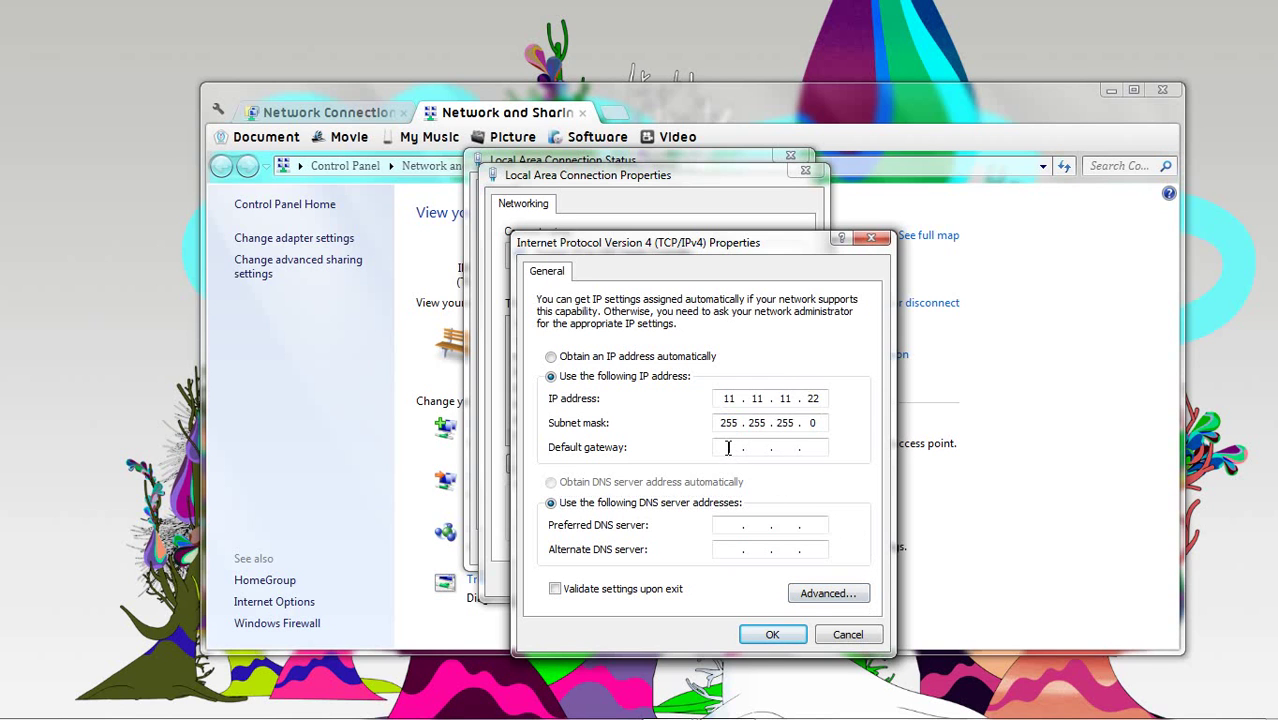
pyautogui.write('11 . 11 . 1')
pyautogui.press('Tab')
pyautogui.press('Tab')
pyautogui.write('8.8.88.8')
pyautogui.press('Return')
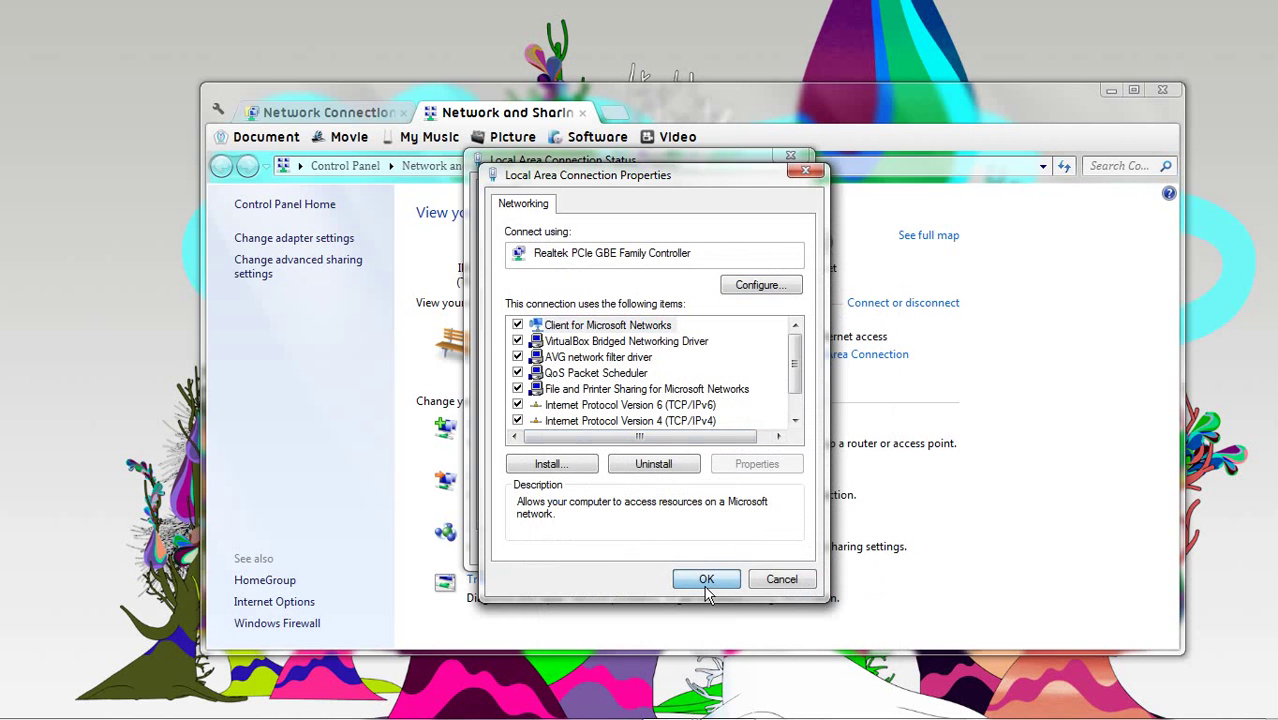
# Step: Save the connection properties and close the Local Area Connection status window
pyautogui.click(706, 579)
pyautogui.click(767, 552)
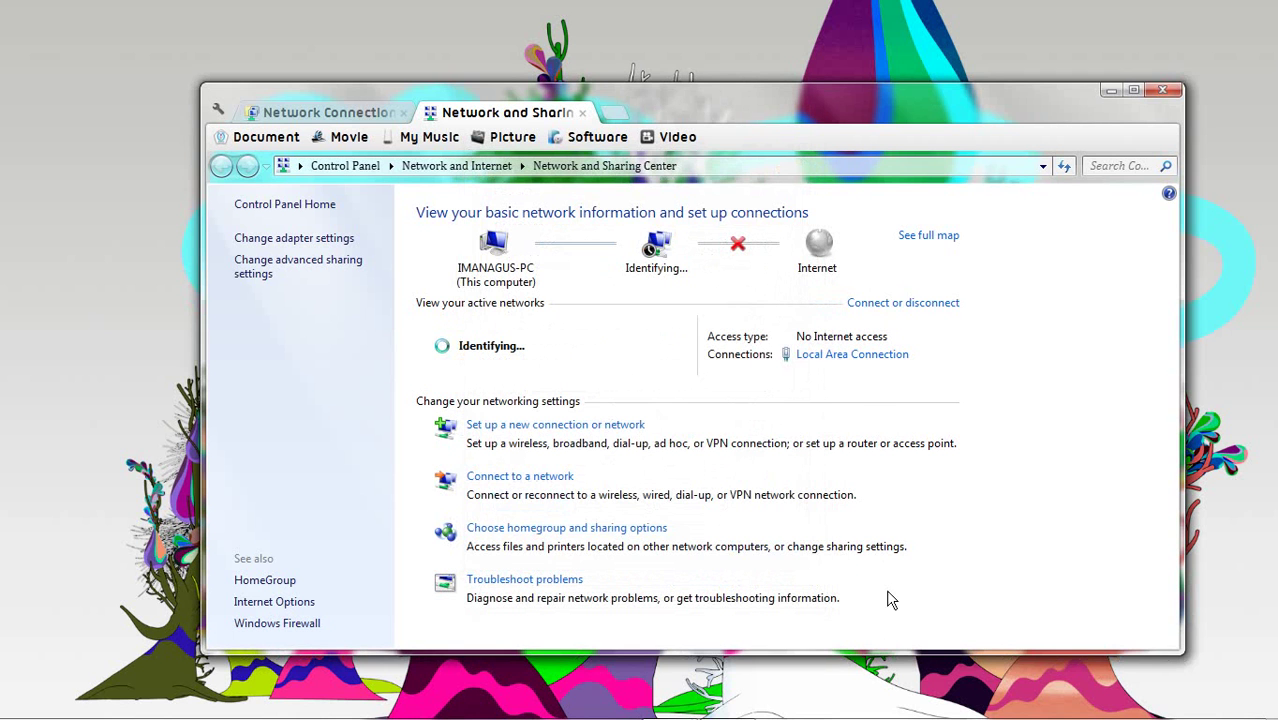
pyautogui.rightClick(1064, 700)
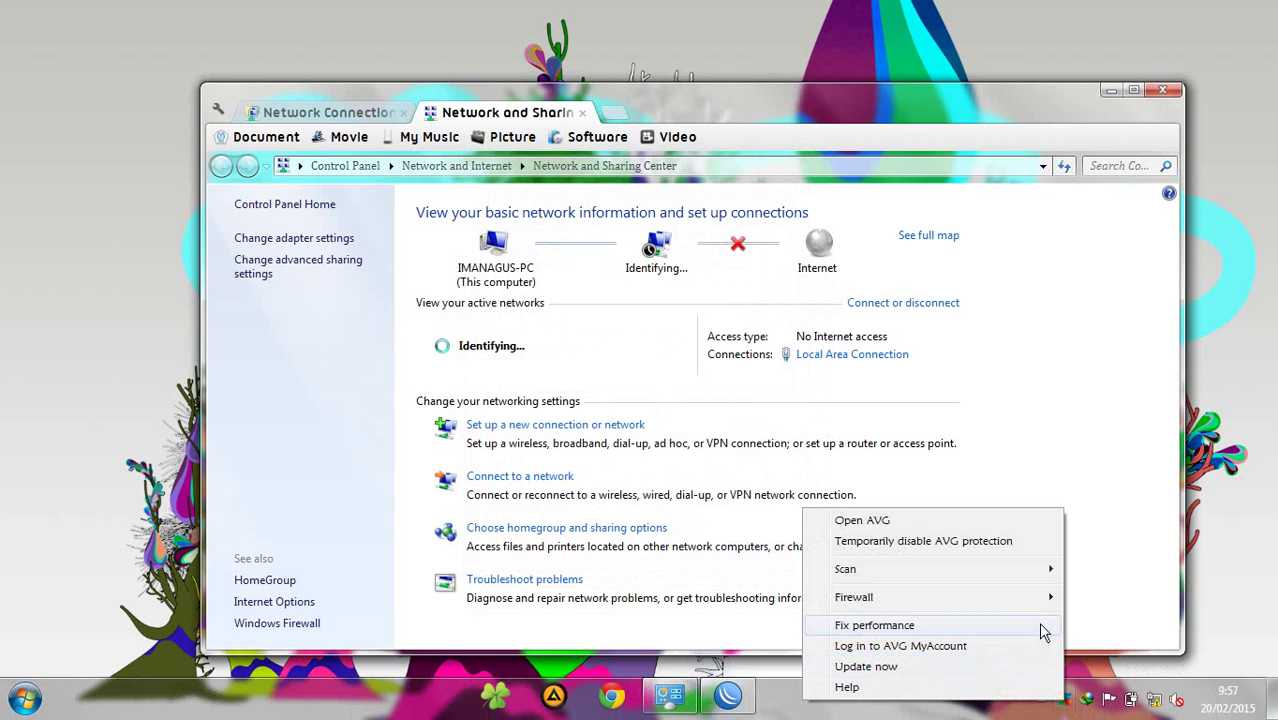
# Step: Temporarily disable AVG protection with Disable Firewall protection ticked, lasting until restart
pyautogui.click(1020, 544)
pyautogui.click(480, 466)
pyautogui.click(555, 428)
pyautogui.click(563, 528)
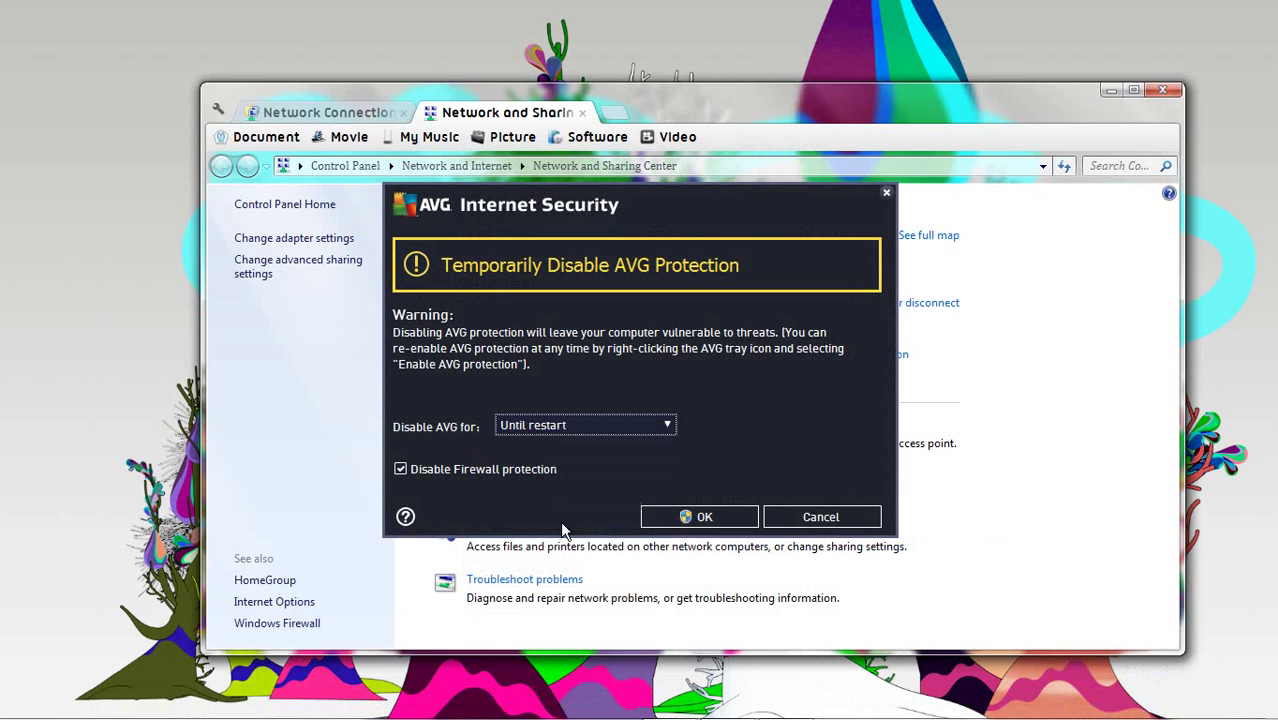
pyautogui.click(684, 530)
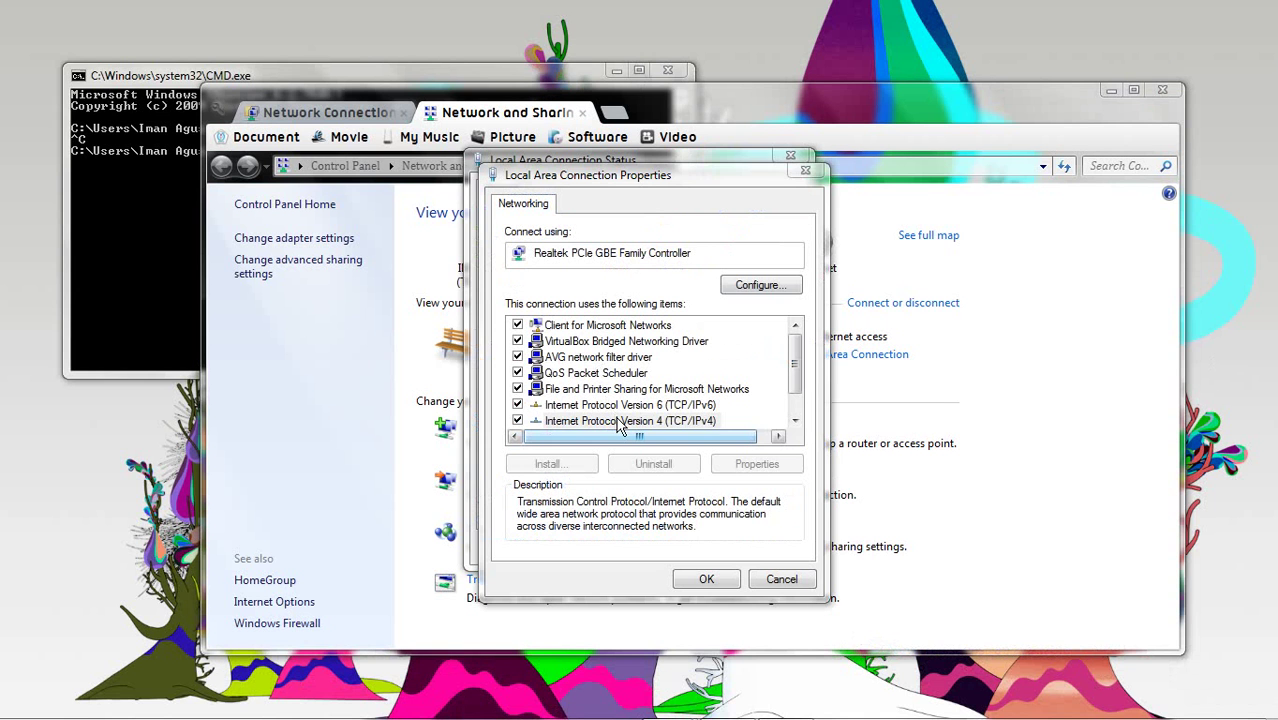
pyautogui.click(620, 421)
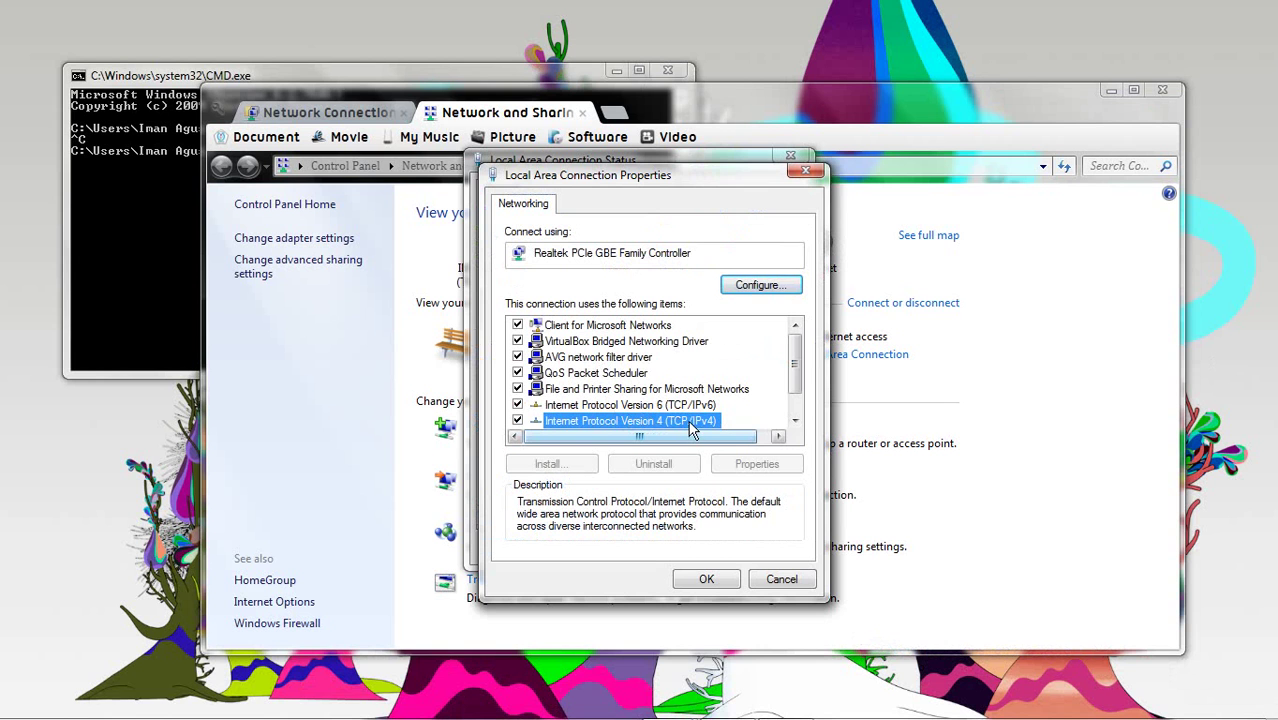
# Step: Cancel the pending connection dialogs and reopen Local Area Connection's properties
pyautogui.press('Escape')
pyautogui.press('Escape')
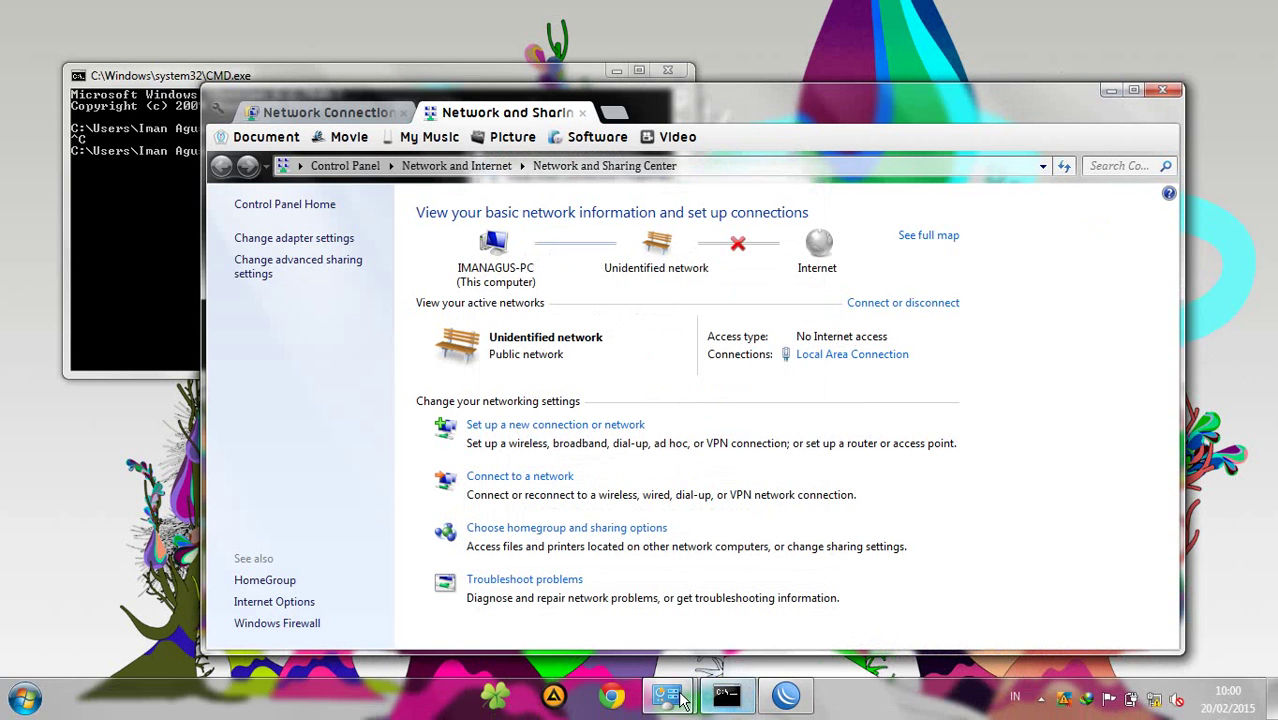
pyautogui.moveTo(669, 695)
pyautogui.click(760, 625)
pyautogui.click(613, 421)
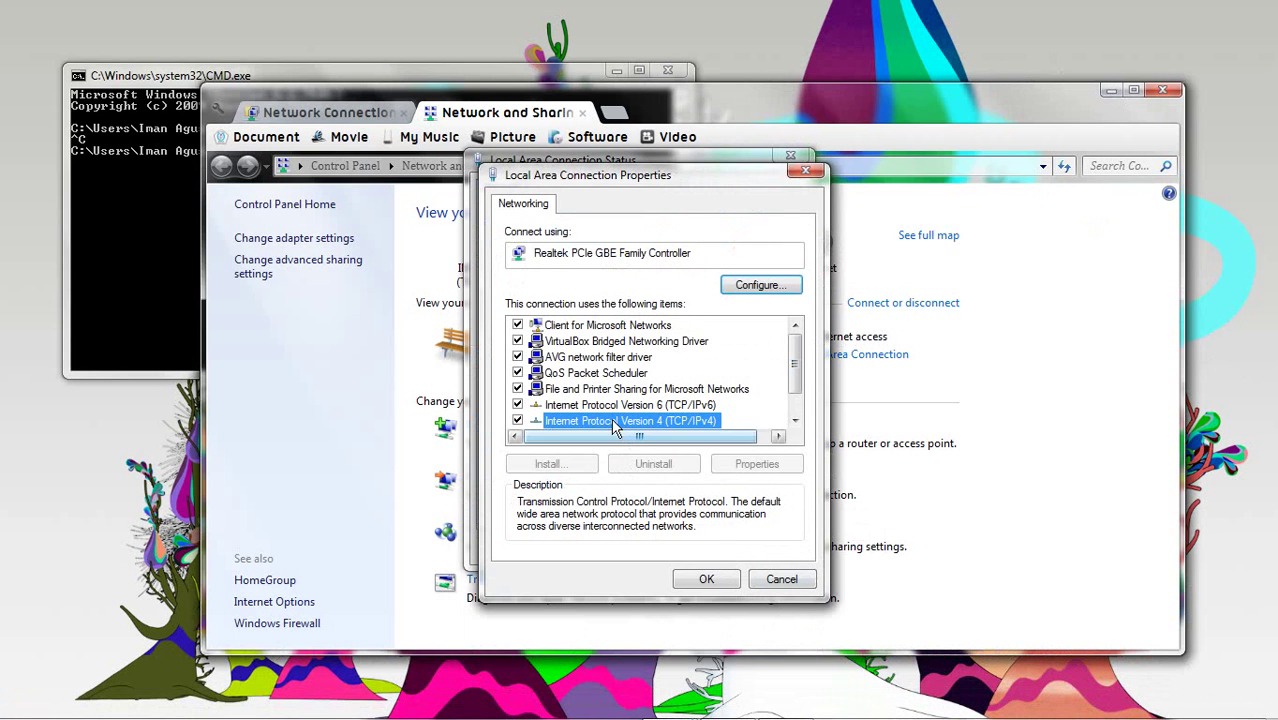
pyautogui.click(781, 579)
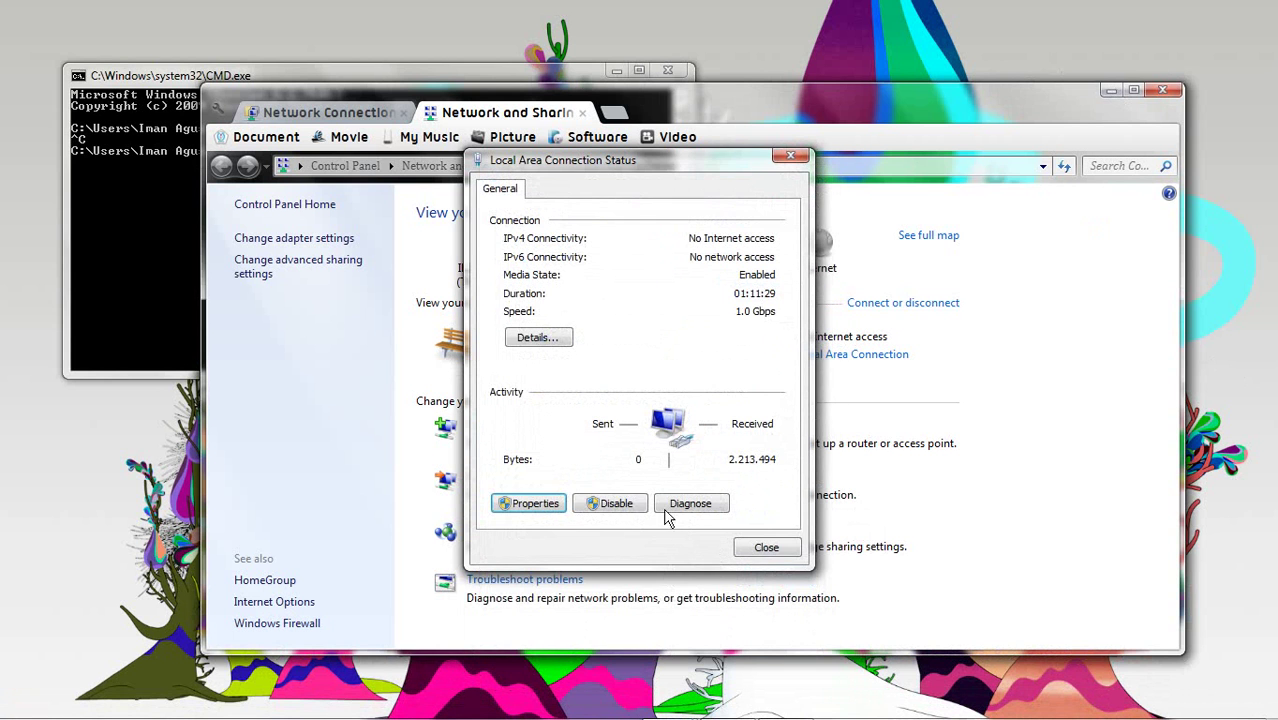
pyautogui.click(553, 504)
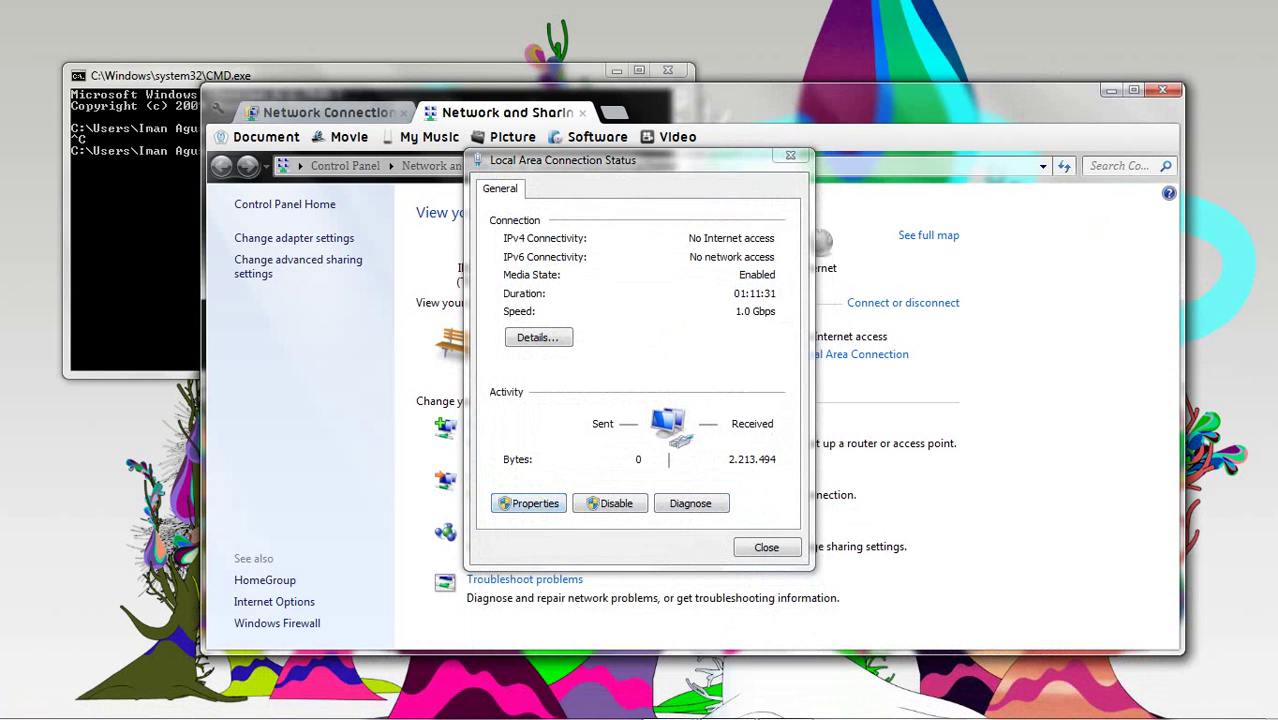
# Step: Set IPv4 to mask 255.255.255.0, gateway 11.11.11.21, DNS 8.8.8.8 and alternate 8.8.4.4
pyautogui.doubleClick(620, 421)
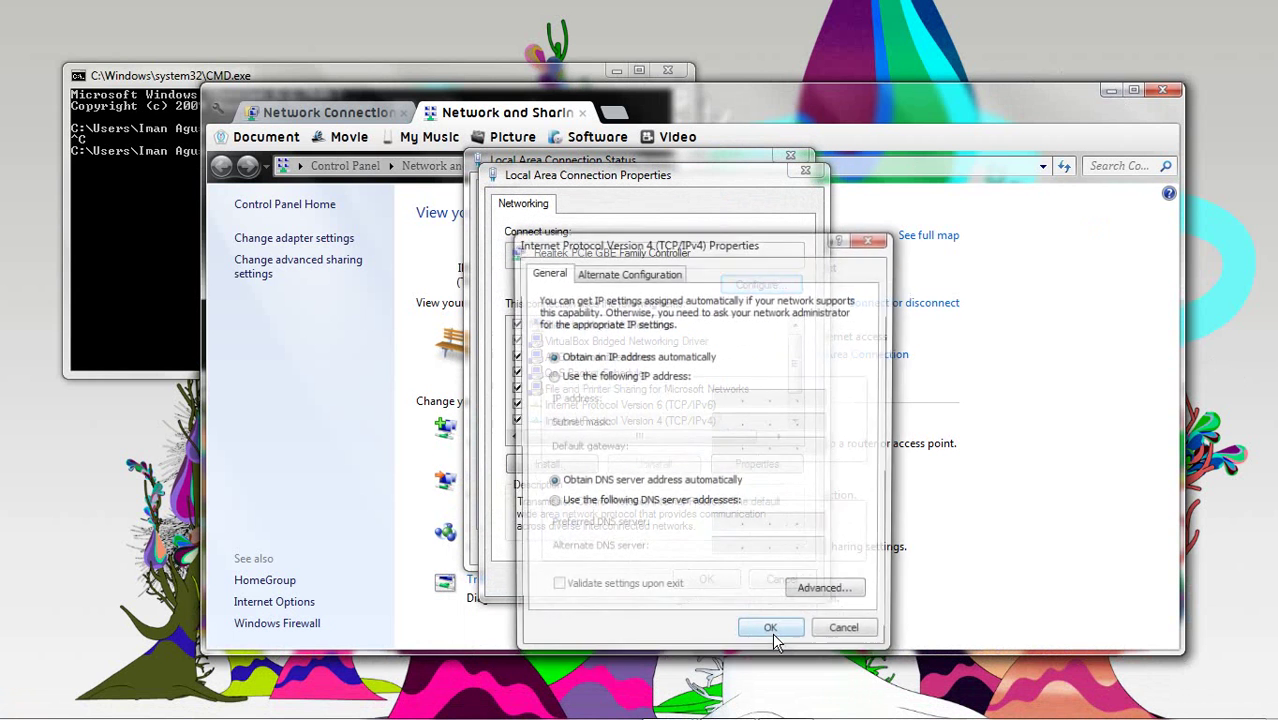
pyautogui.click(668, 379)
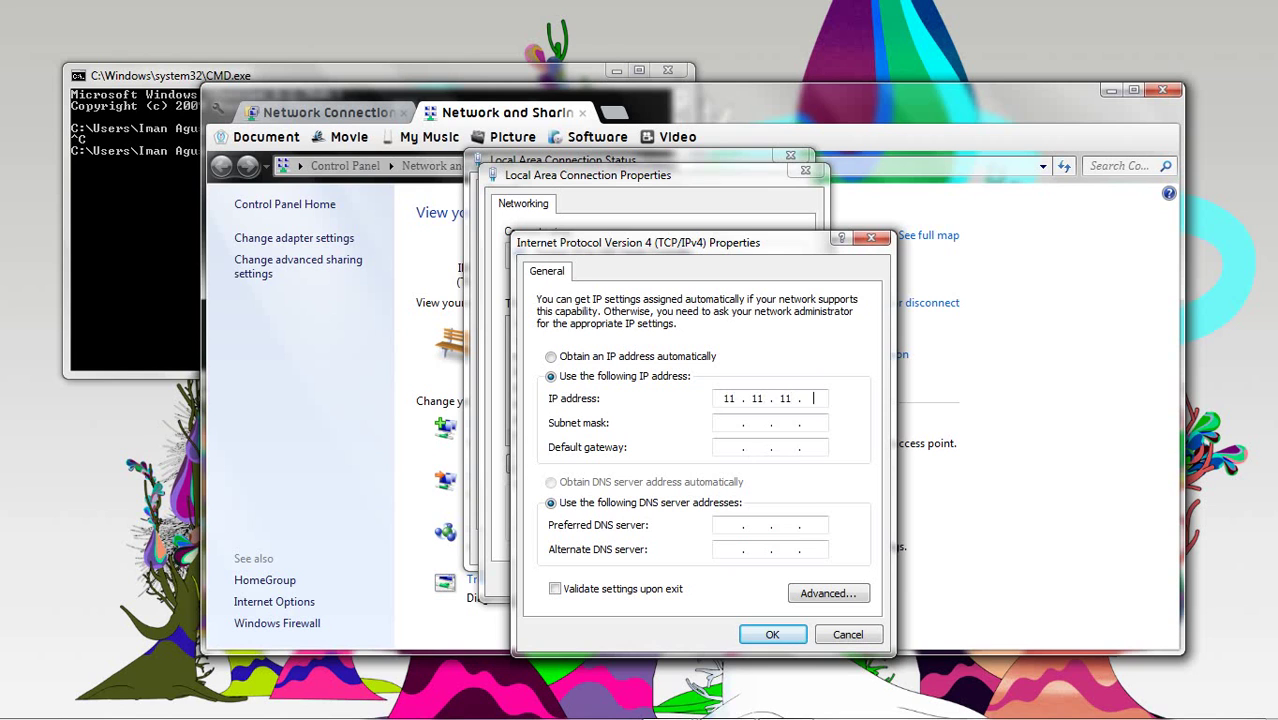
pyautogui.press('Tab')
pyautogui.press('.')
pyautogui.write('255')
pyautogui.press('Tab')
pyautogui.write('11 . 11 . 11 . ')
pyautogui.write('21')
pyautogui.press('Tab')
pyautogui.press('Tab')
pyautogui.write('8 . 8 . 8 . 8')
pyautogui.press('Tab')
pyautogui.write('8.8.4.4')
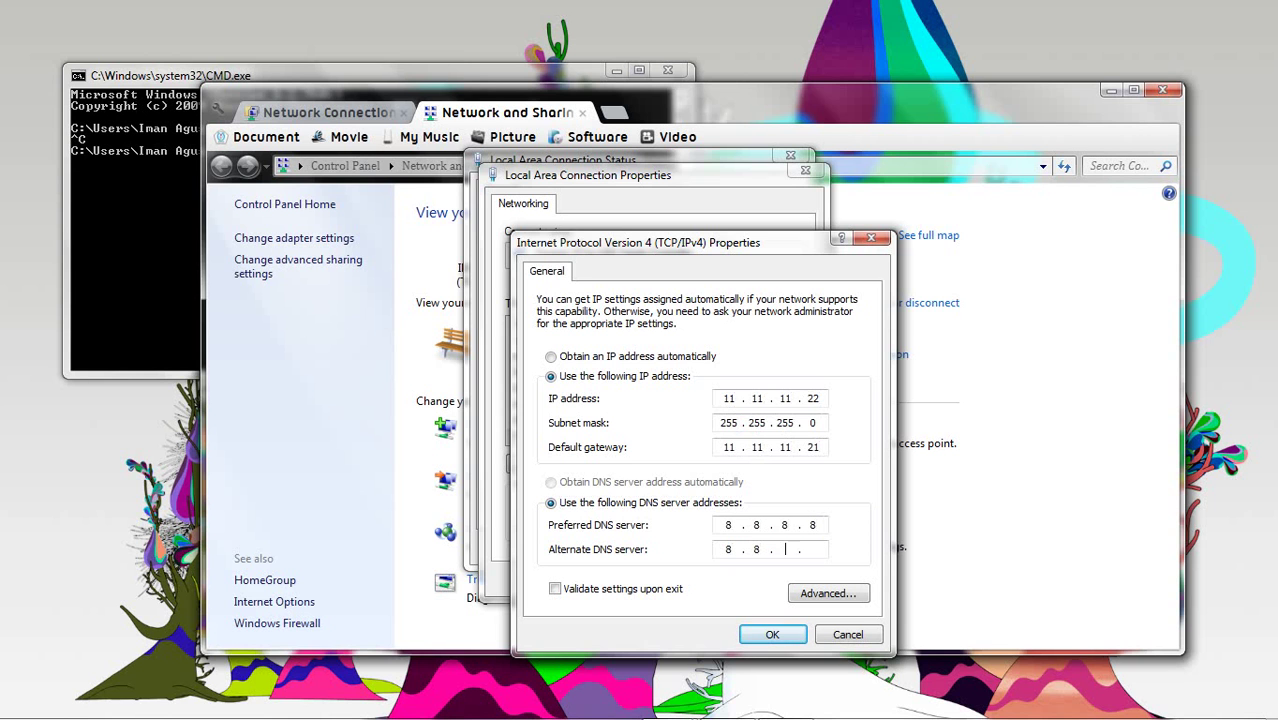
pyautogui.press('Return')
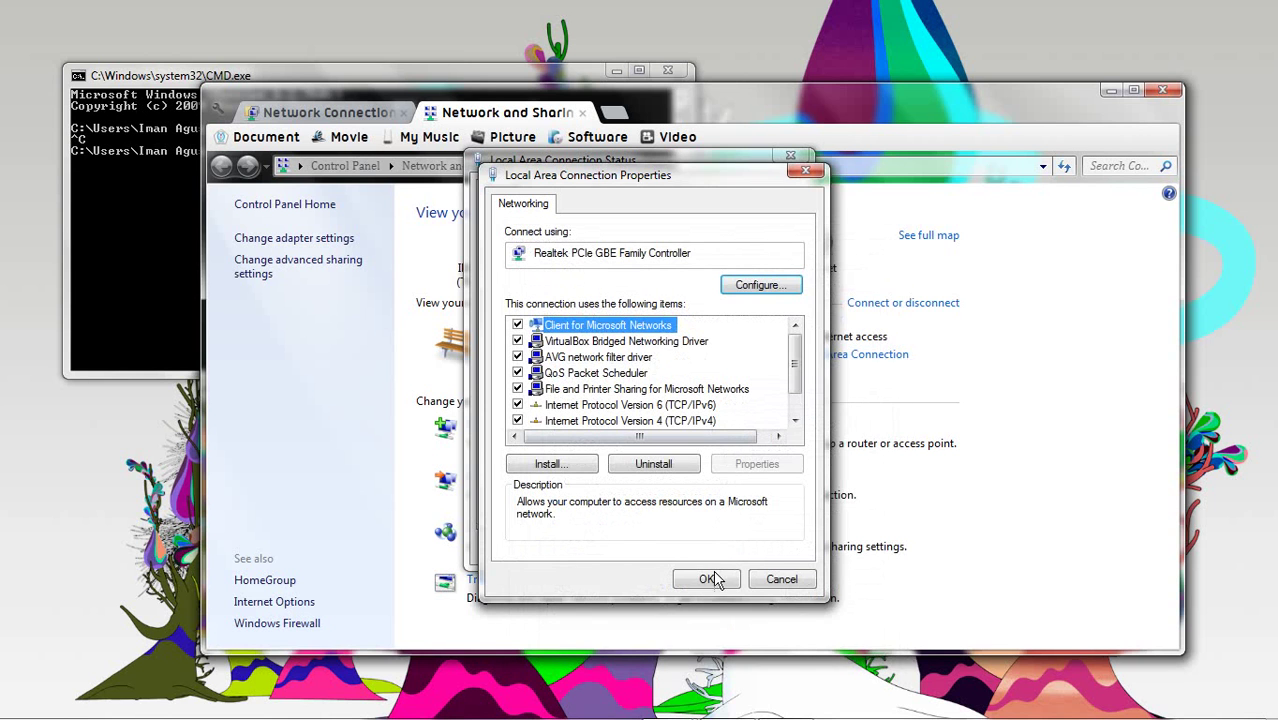
# Step: Apply the connection changes, close the status window, and mark the network as Public
pyautogui.click(714, 580)
pyautogui.click(768, 552)
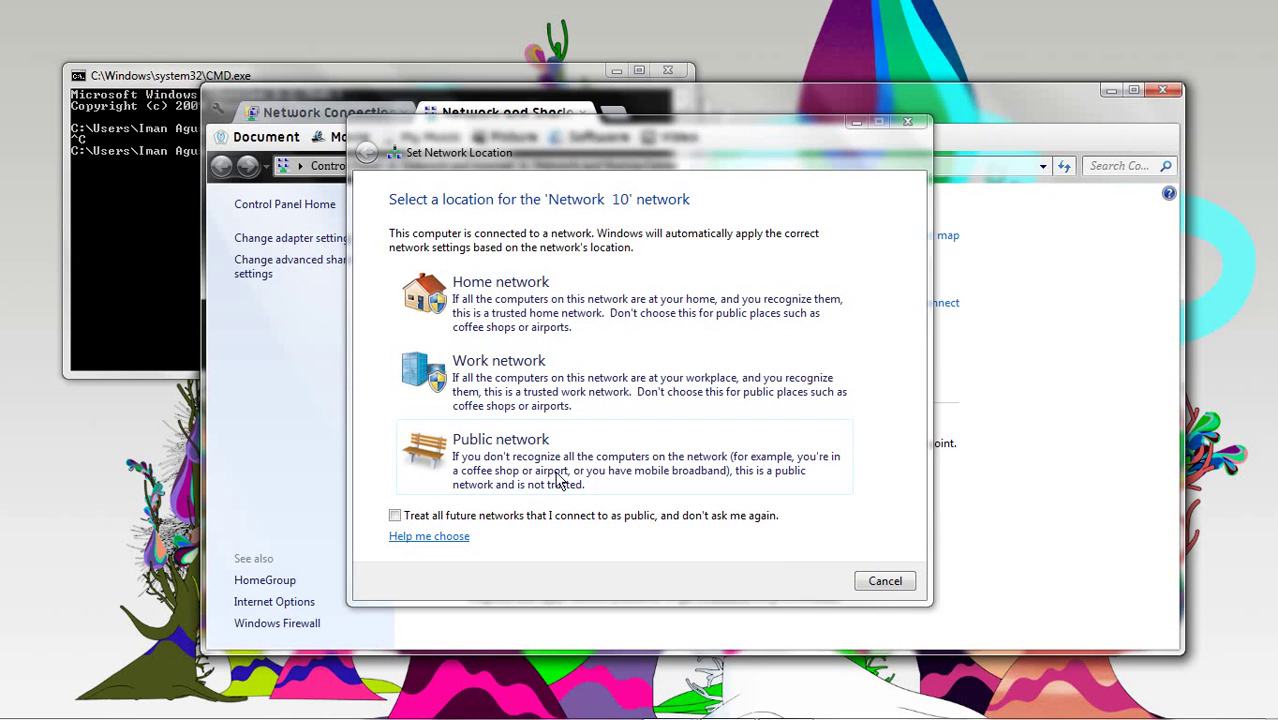
pyautogui.click(553, 466)
pyautogui.click(884, 581)
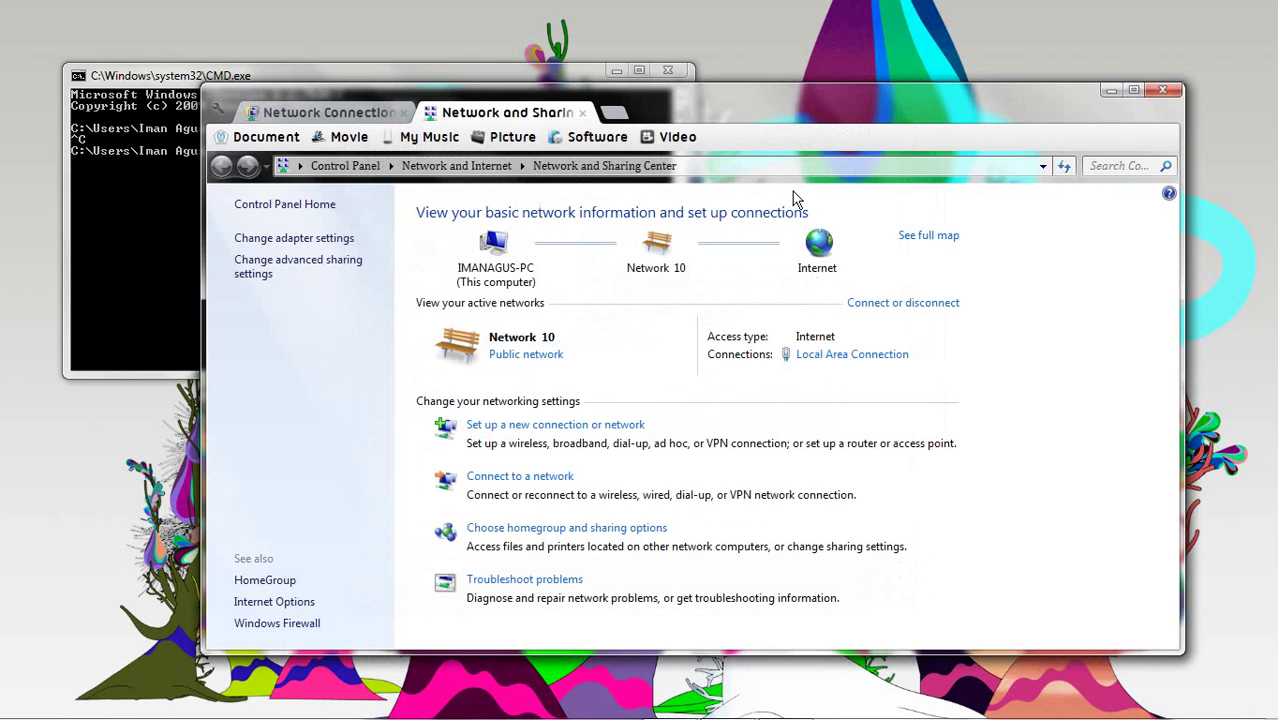
pyautogui.click(474, 83)
# Step: Clear the console with cls and ping google.com
pyautogui.write('cls')
pyautogui.press('Return')
pyautogui.write('p')
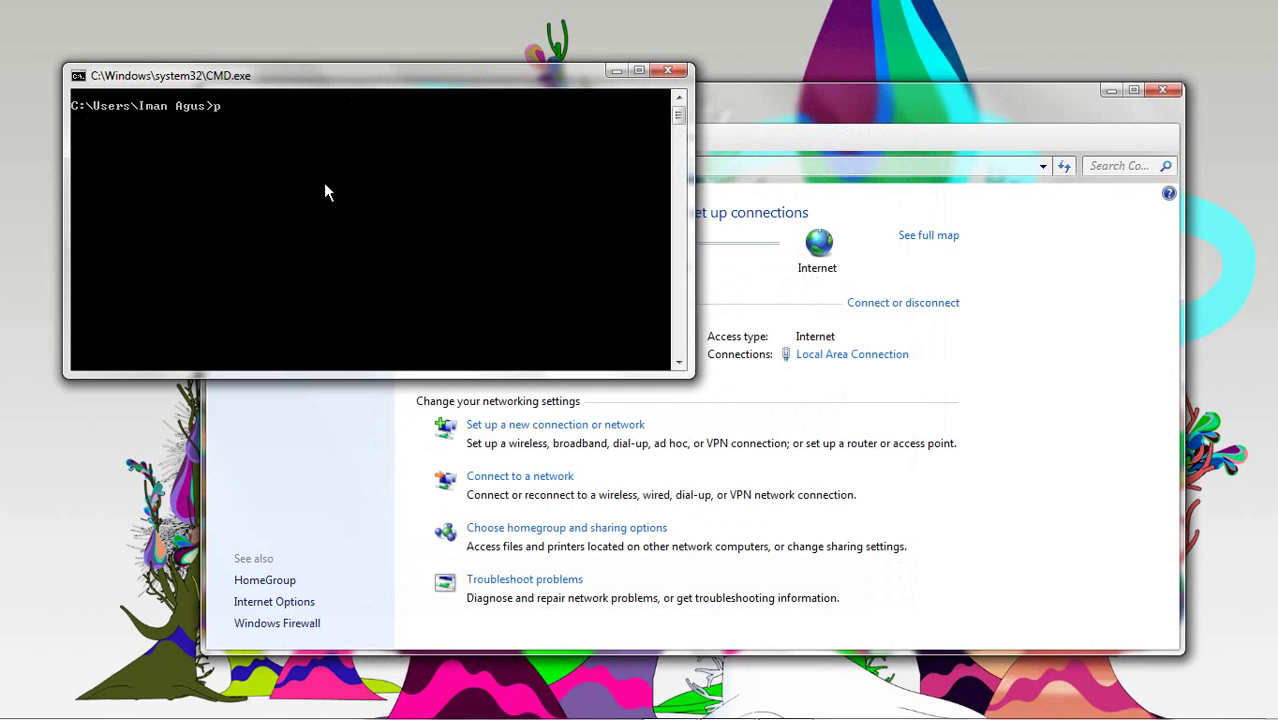
pyautogui.write('ing google.com')
pyautogui.press('Return')
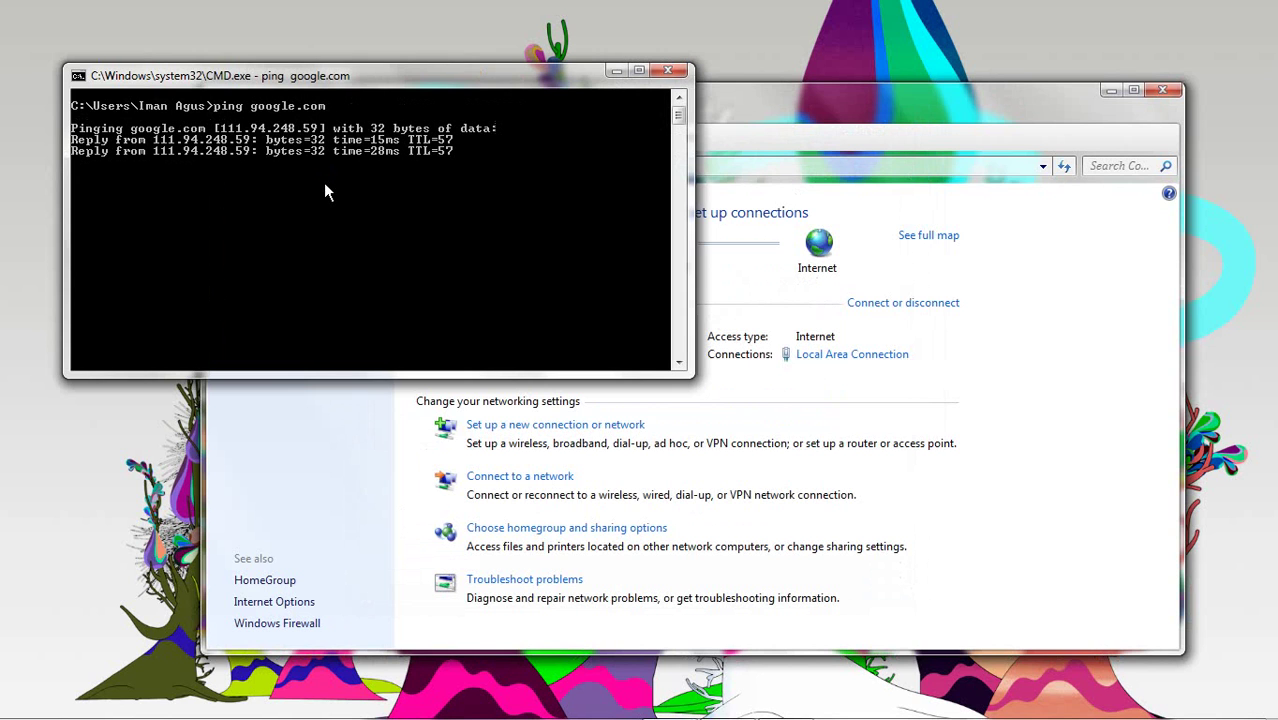
pyautogui.press('Return')
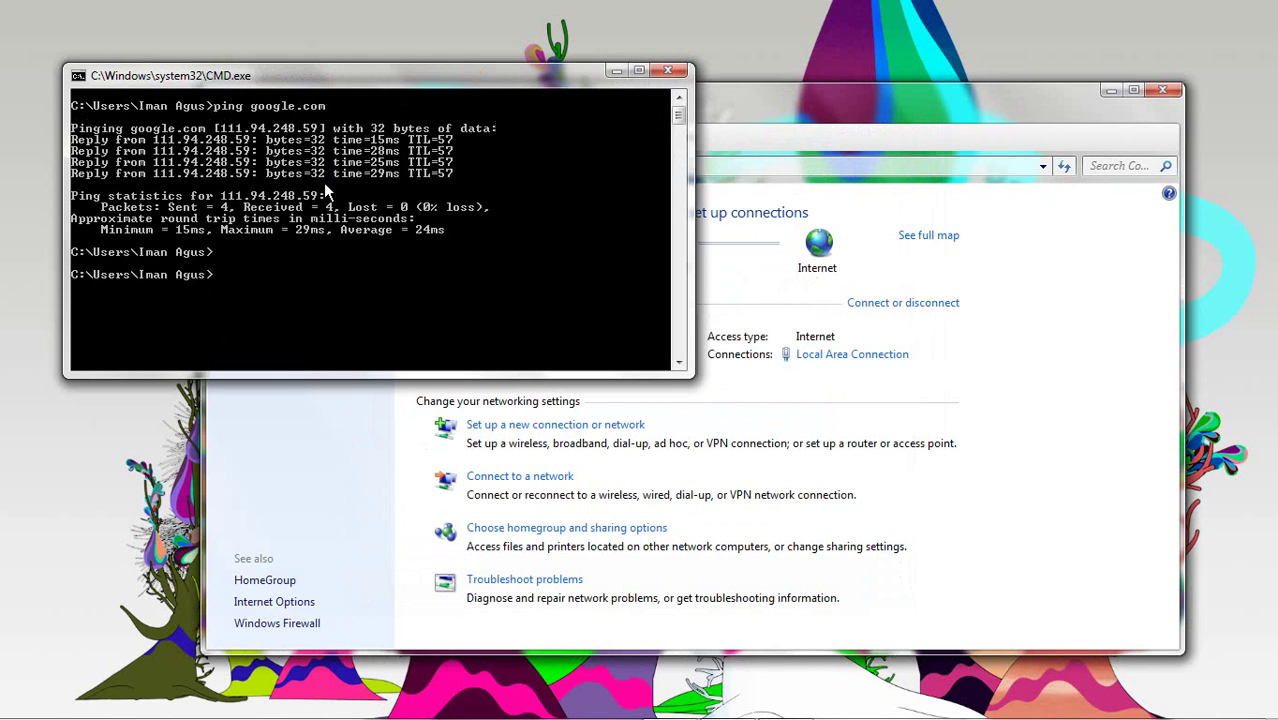
# Step: Clear the console again, ping the author's blogspot site, then close Command Prompt
pyautogui.write('ping')
pyautogui.press('BackSpace')
pyautogui.press('BackSpace')
pyautogui.press('BackSpace')
pyautogui.press('BackSpace')
pyautogui.write('cls')
pyautogui.press('Return')
pyautogui.write('ping')
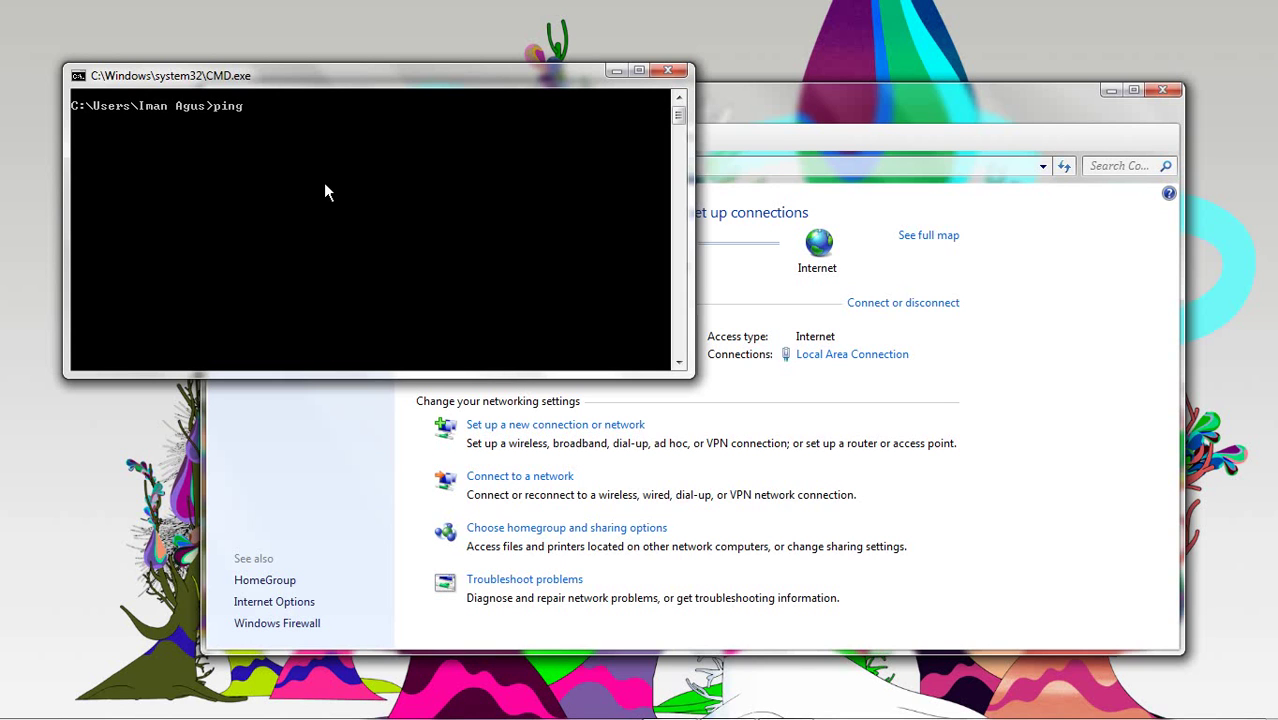
pyautogui.write('imanagustrian.blogspot.')
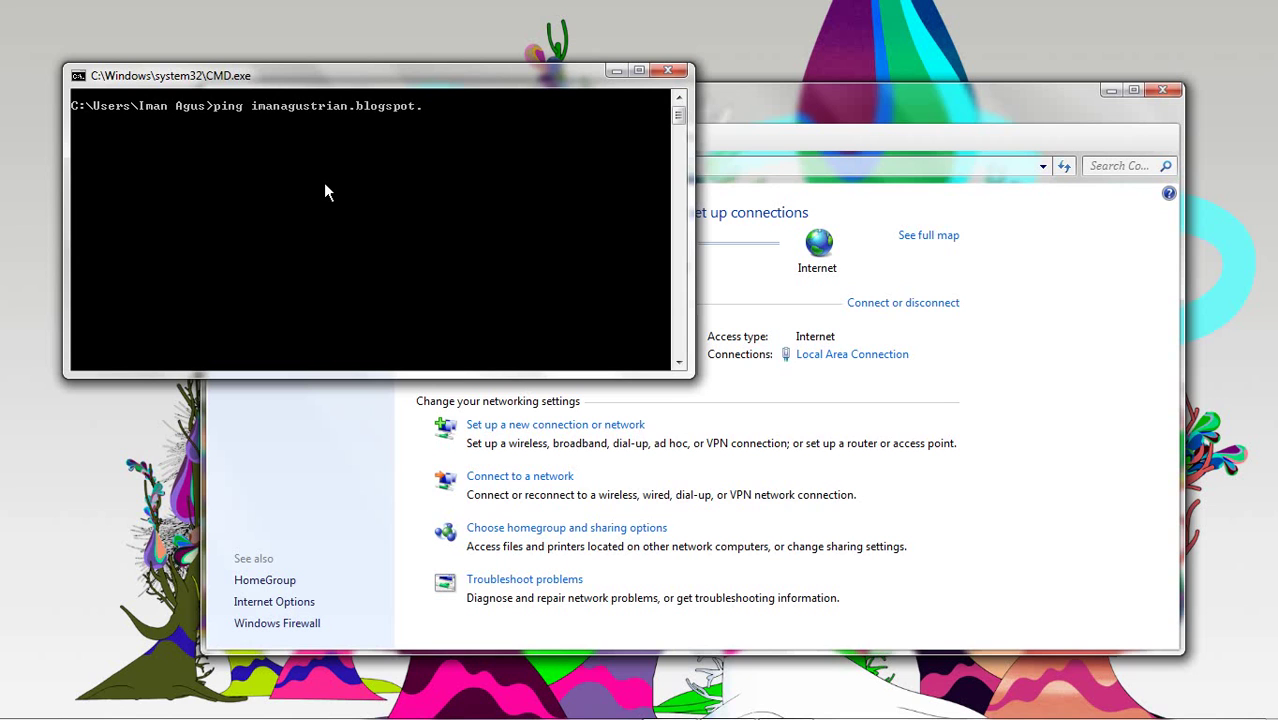
pyautogui.write('com')
pyautogui.press('Return')
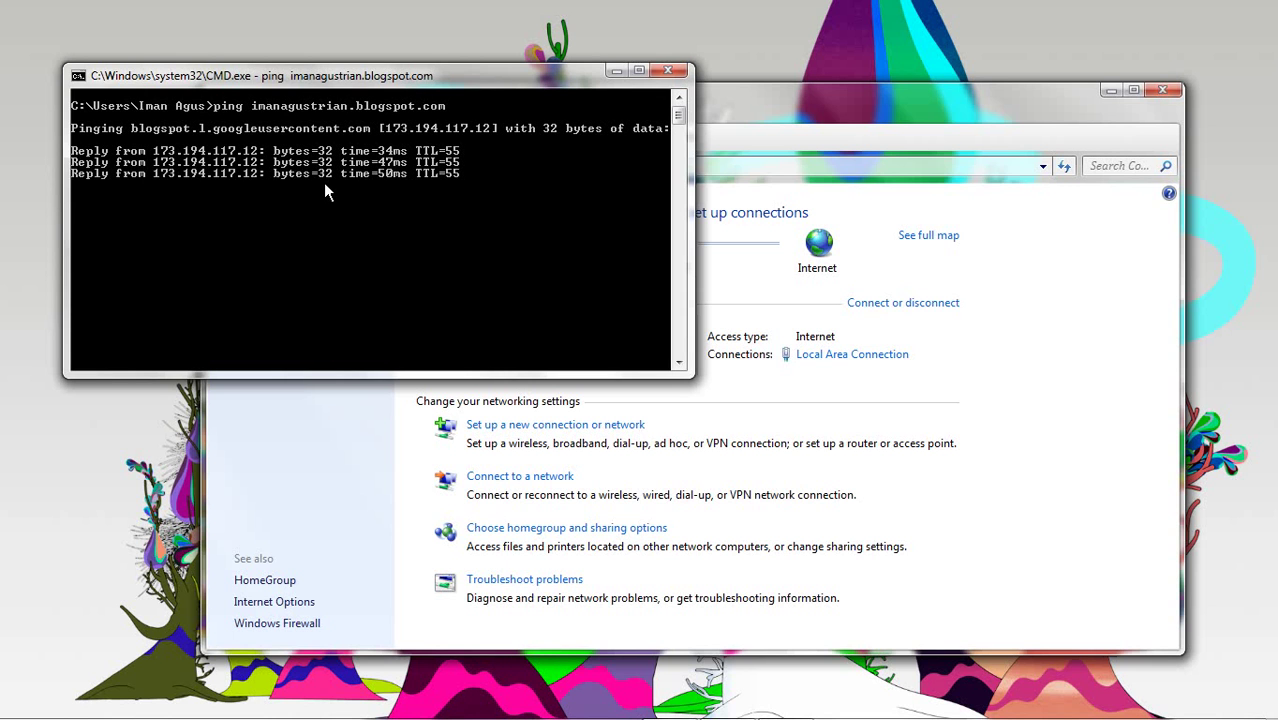
pyautogui.click(667, 70)
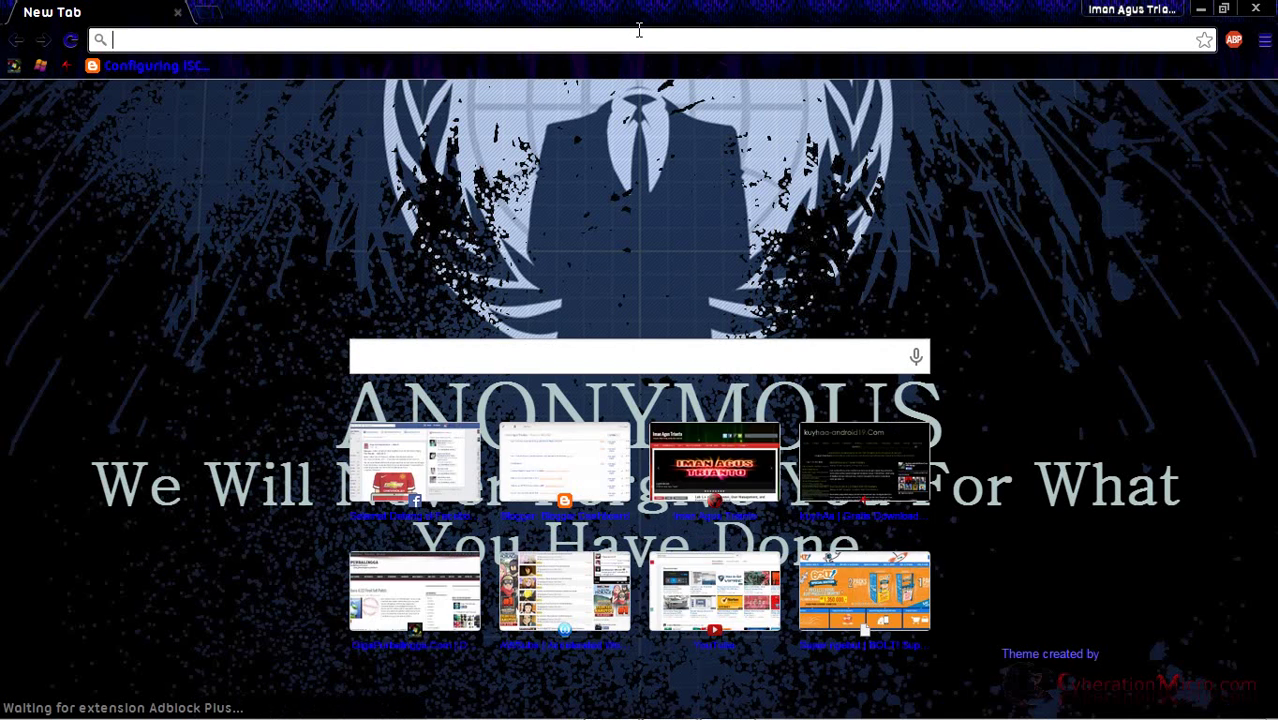
# Step: Load mikrotik.co.id in Chrome, then start typing the blog address in a new tab
pyautogui.click(639, 30)
pyautogui.write('mikrotik.co.id')
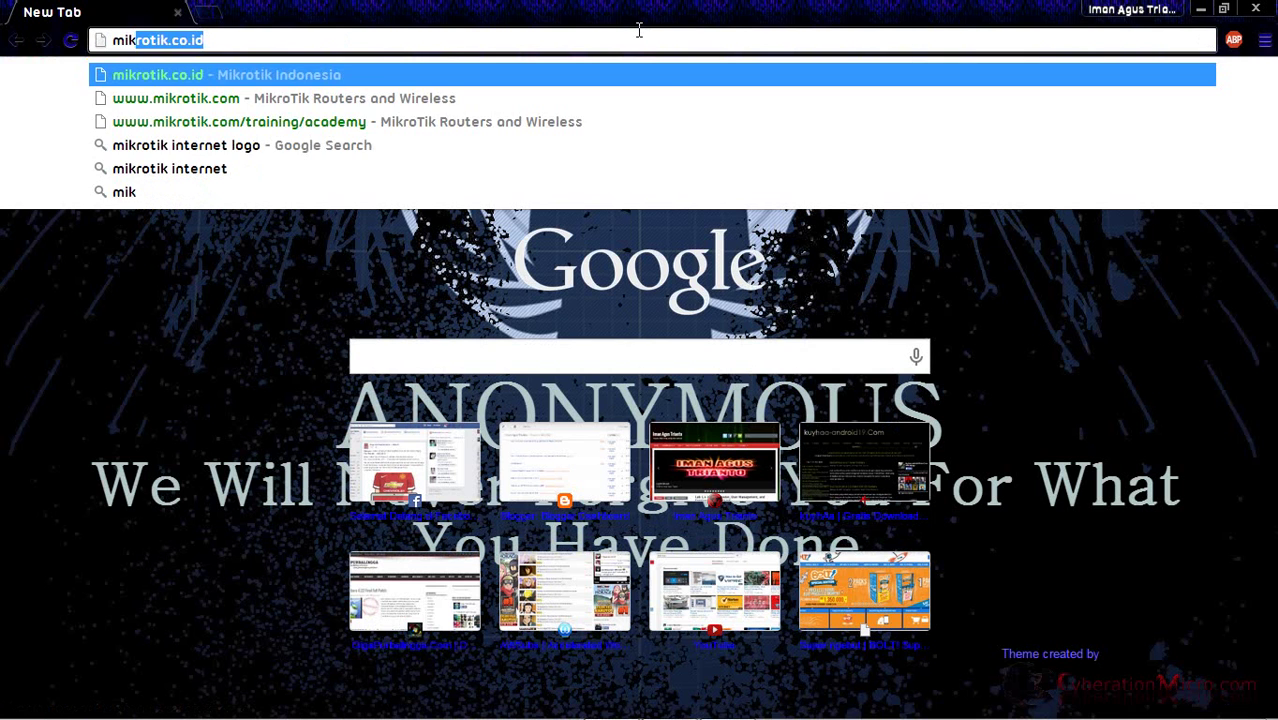
pyautogui.press('Return')
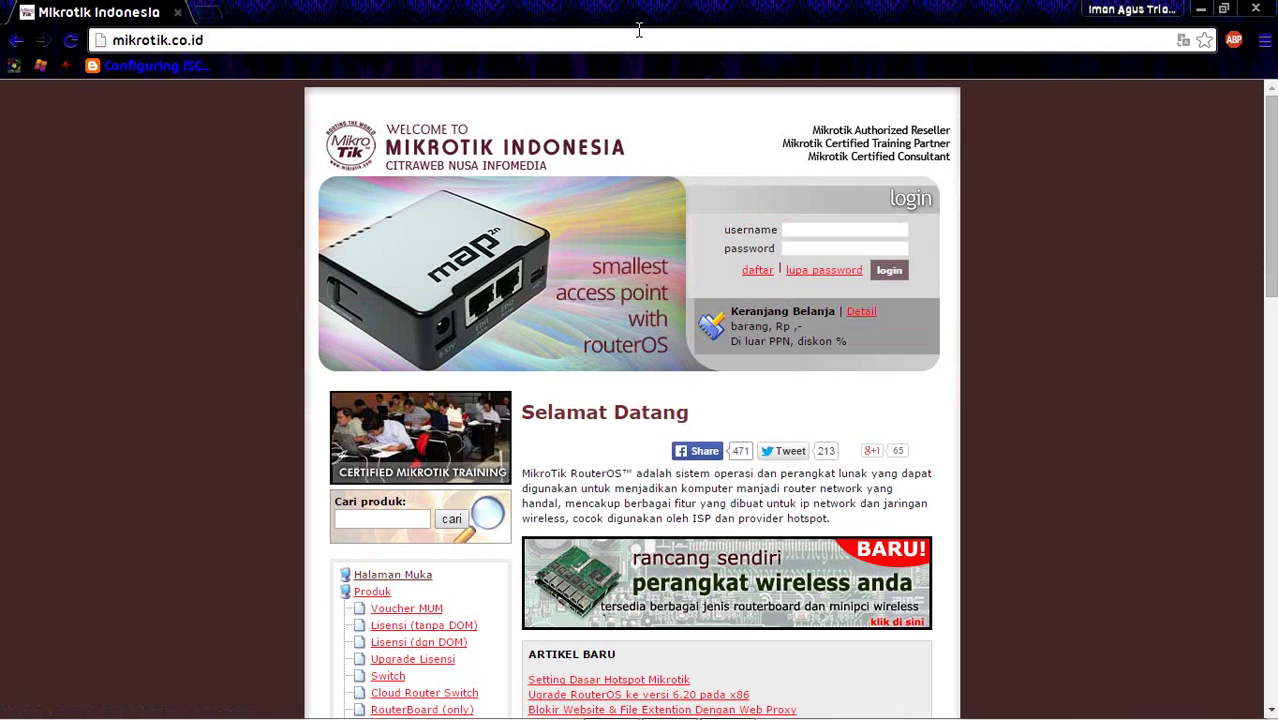
pyautogui.hotkey('ctrl', 't')
pyautogui.write('imanagustrian.blogspot.com')
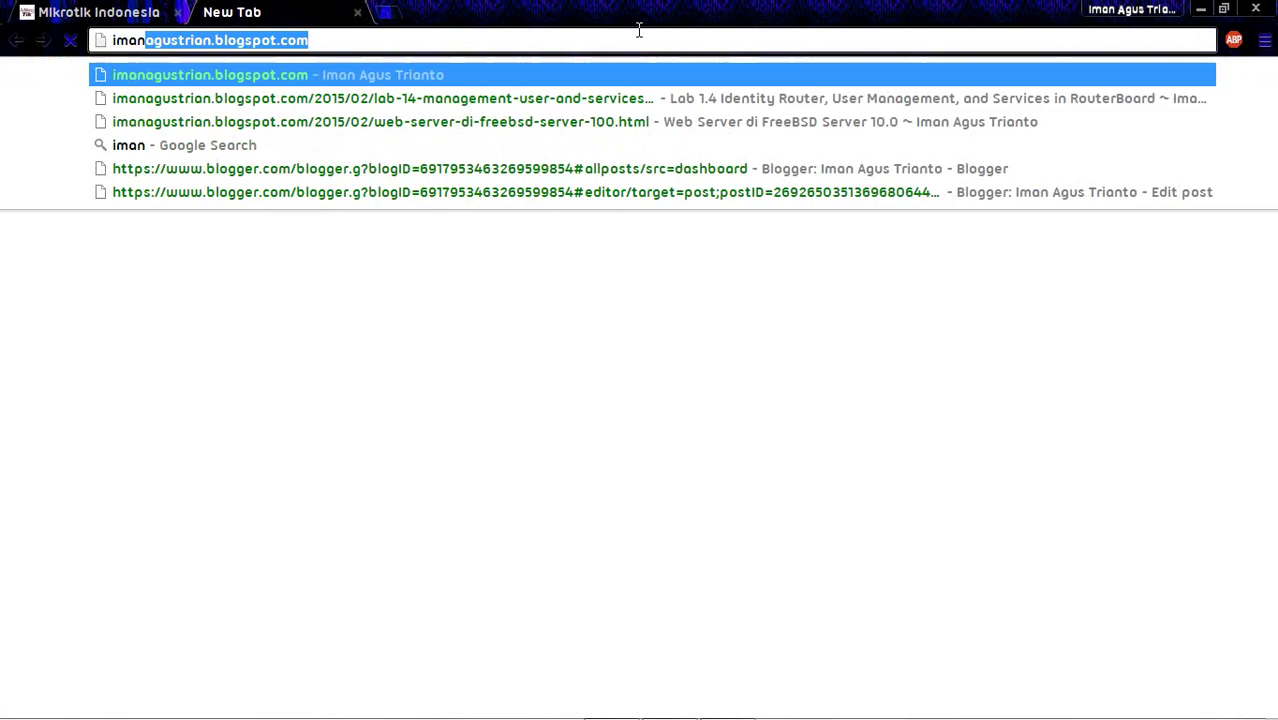